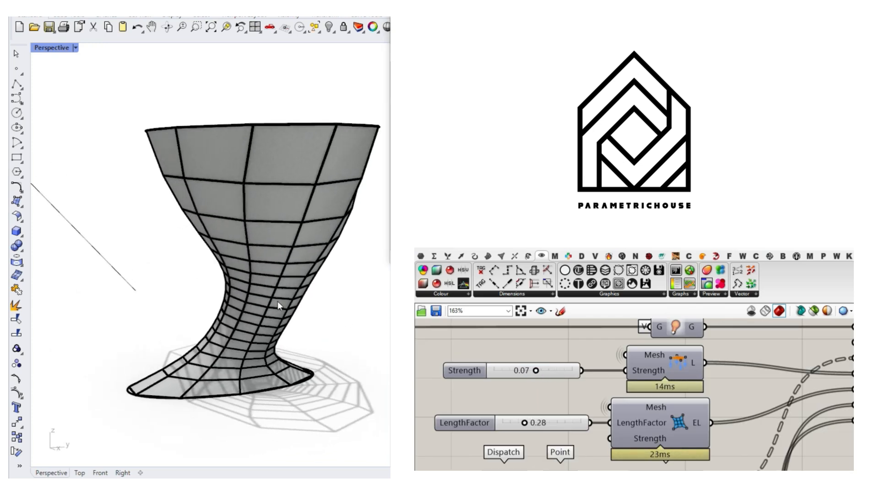
Step: Raise the wind multiplier B and reposition the control geometry in the viewport to vary the goblet-shaped mesh
right_drag(279, 306, 286, 270)
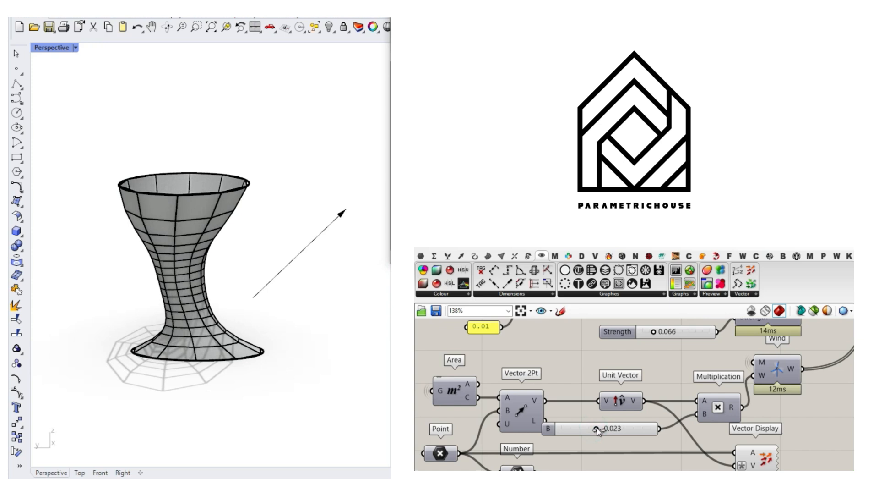
drag(596, 429, 624, 430)
right_drag(271, 231, 128, 235)
click(168, 255)
drag(169, 255, 289, 273)
mouse_move(267, 316)
mouse_down()
mouse_move(298, 284)
mouse_move(275, 220)
mouse_move(291, 330)
mouse_up()
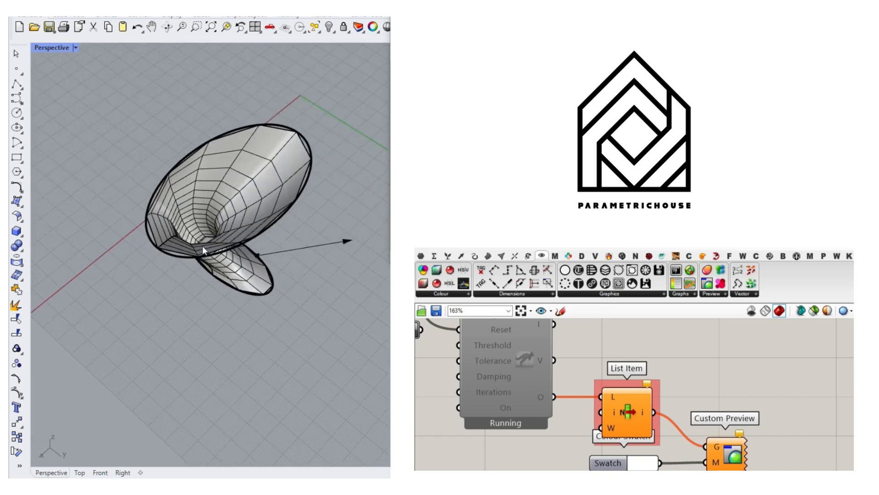
Step: Draw a rectangular base curve, copy it upward as the top curve and reset the form-finding simulation
click(304, 408)
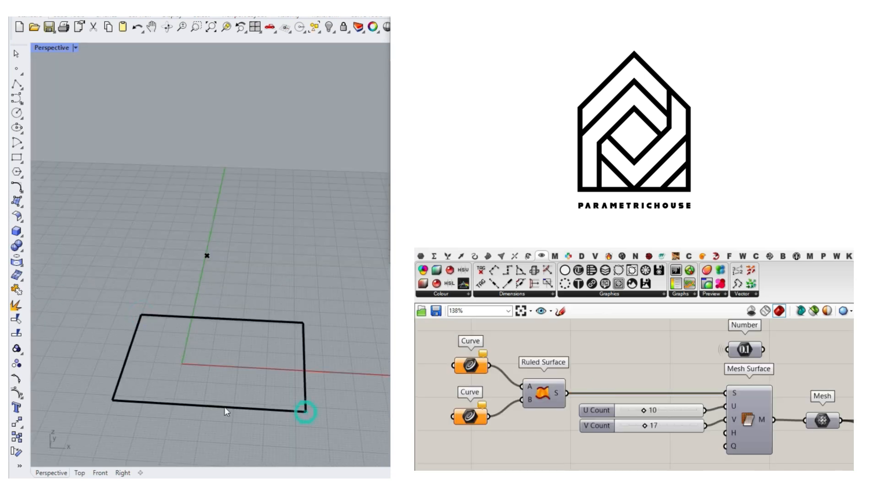
drag(219, 354, 217, 281)
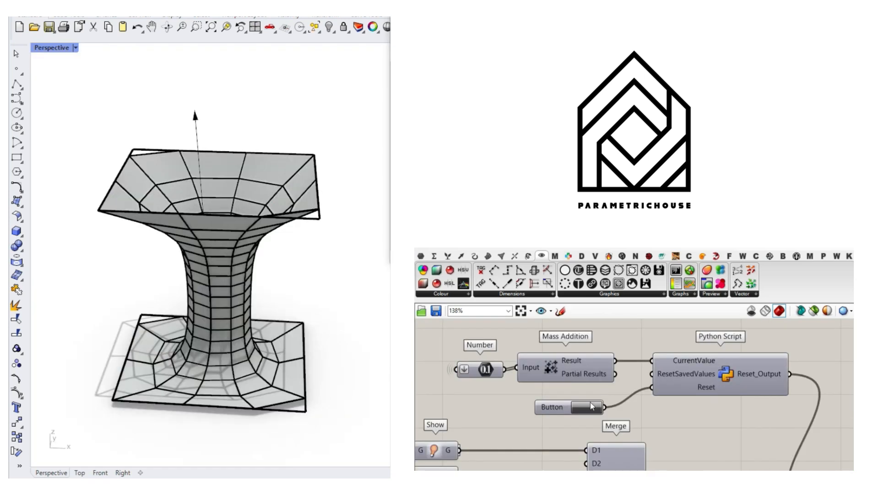
click(591, 406)
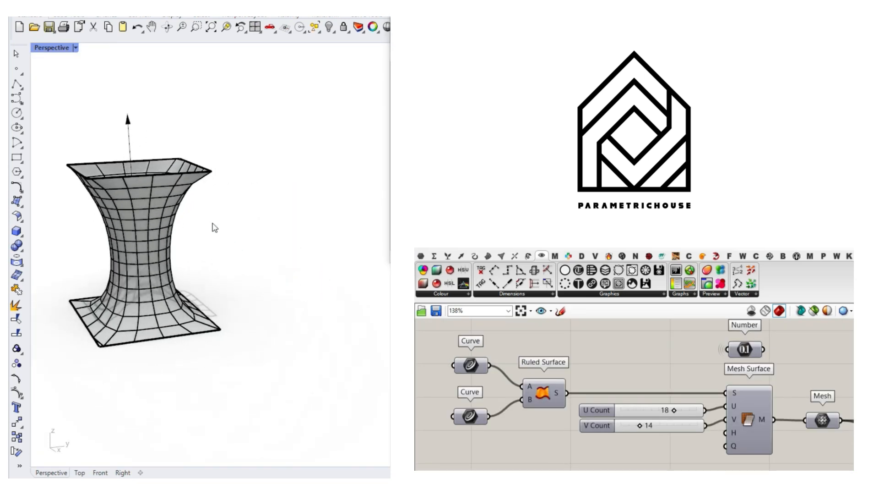
Step: Move the top rectangle sideways and higher above the base rectangle to reshape the column mesh
drag(213, 228, 208, 219)
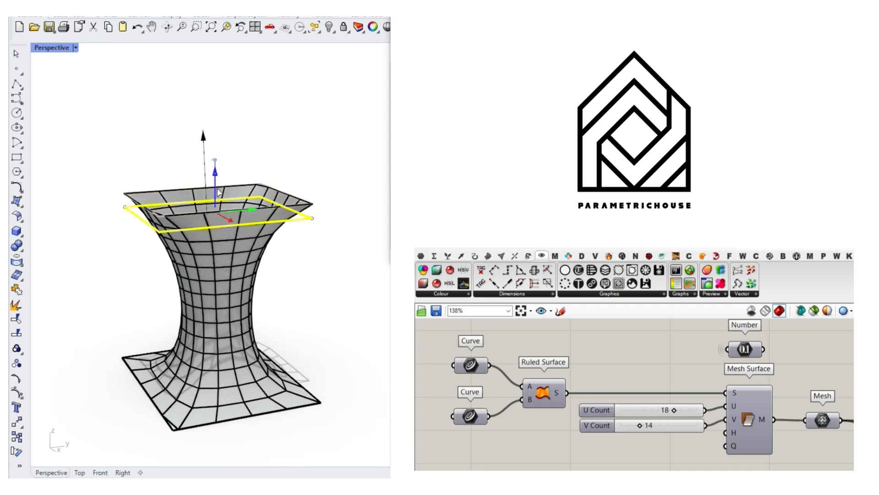
click(317, 310)
click(271, 261)
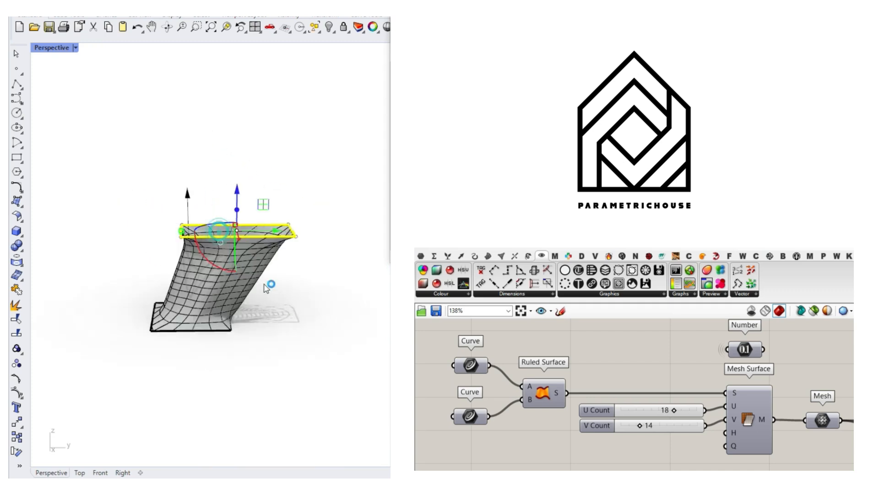
click(265, 288)
click(235, 239)
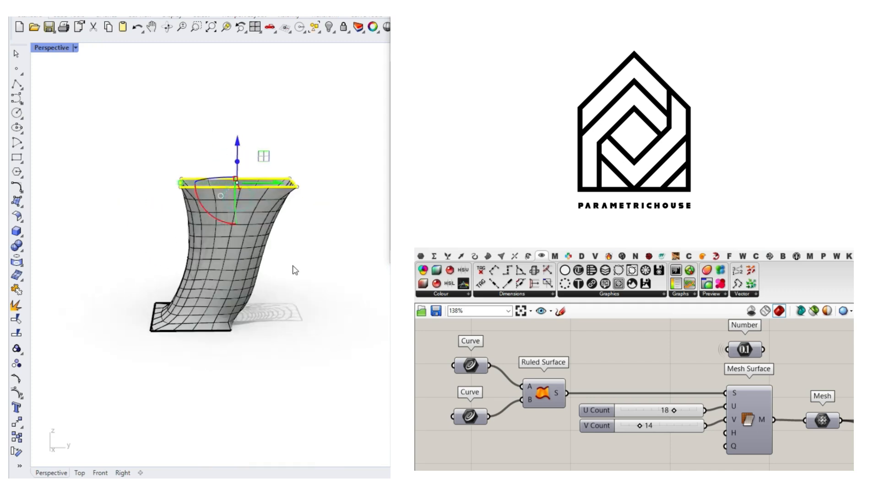
click(293, 266)
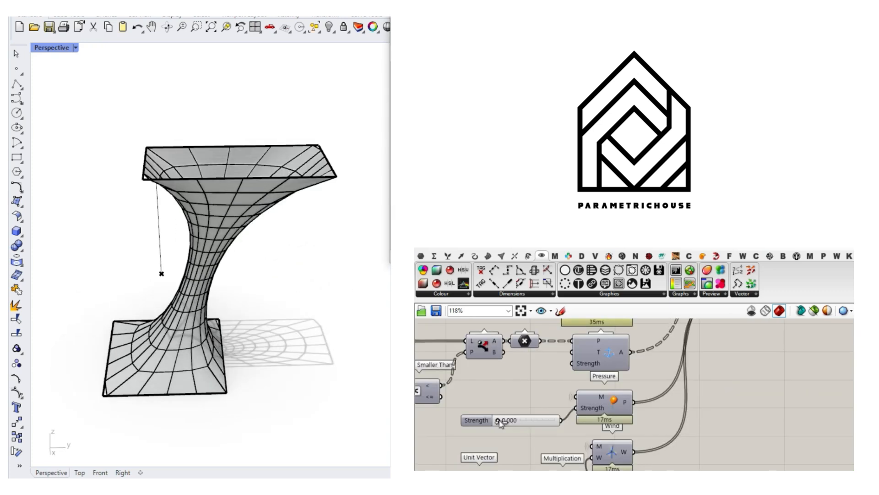
Step: Increase the Pressure goal's strength and the wind multiplier B to inflate the rectangular column mesh
drag(501, 419, 510, 422)
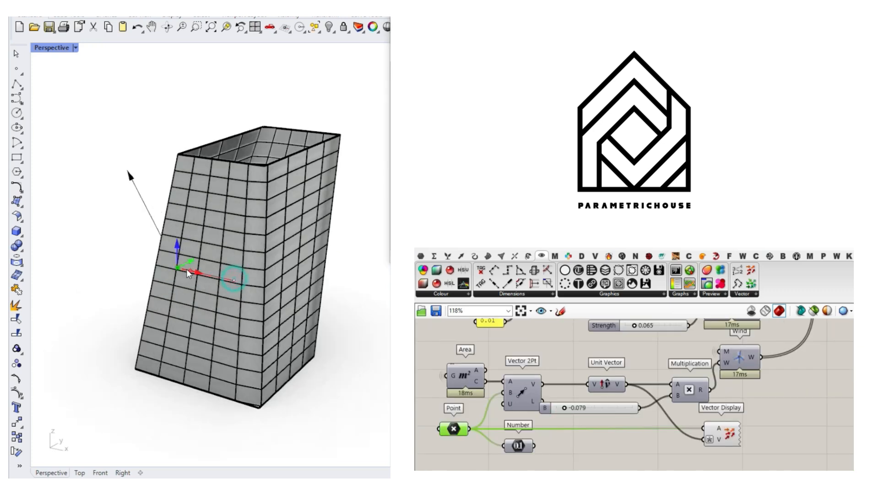
click(368, 255)
drag(565, 408, 612, 408)
mouse_move(320, 275)
right_down()
mouse_move(279, 282)
mouse_move(334, 285)
right_up()
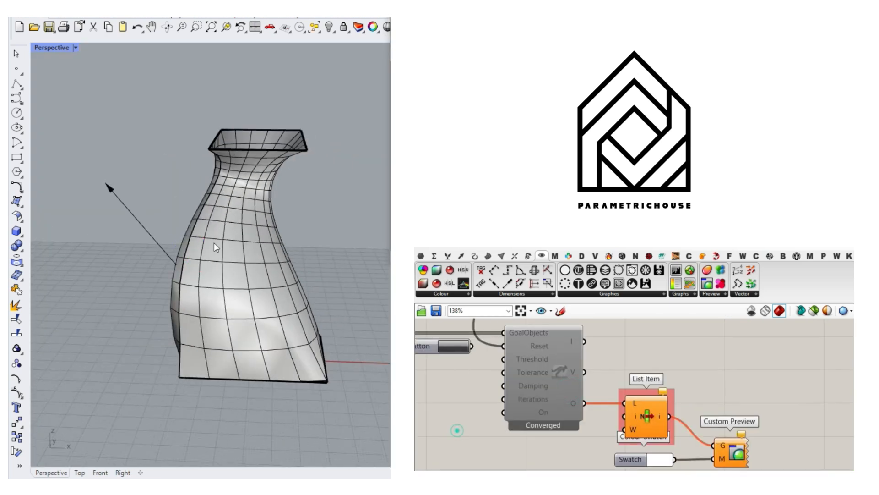
right_drag(216, 248, 184, 241)
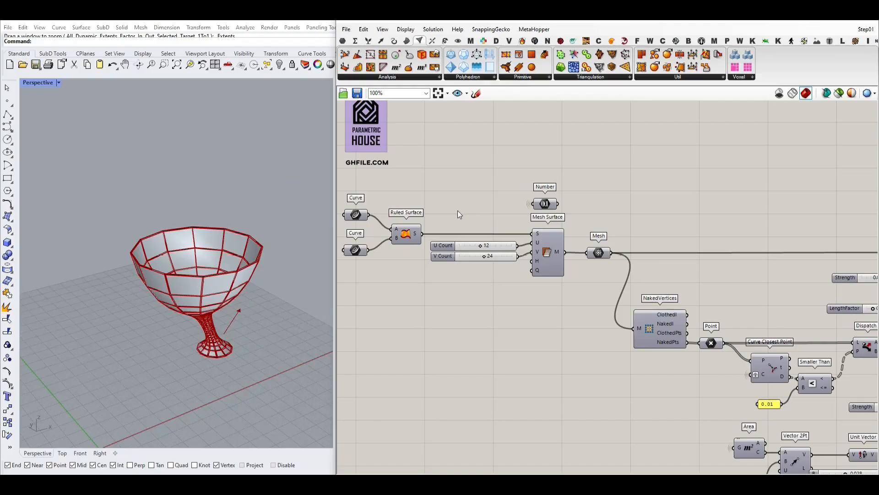
Step: Select every component of the definition and turn their preview off
right_drag(430, 221, 472, 213)
right_drag(238, 298, 208, 275)
scroll(716, 278, down, 3)
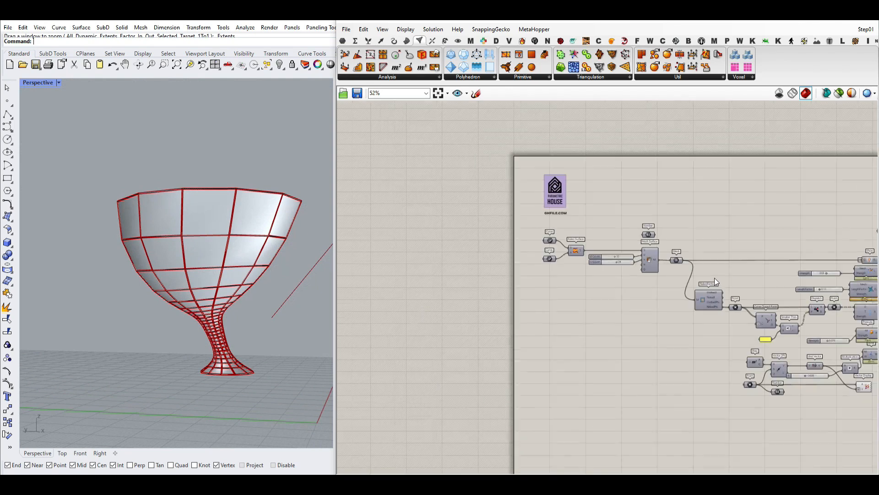
right_drag(714, 278, 592, 270)
right_drag(522, 258, 568, 279)
scroll(762, 337, down, 4)
drag(768, 344, 520, 244)
right_click(559, 206)
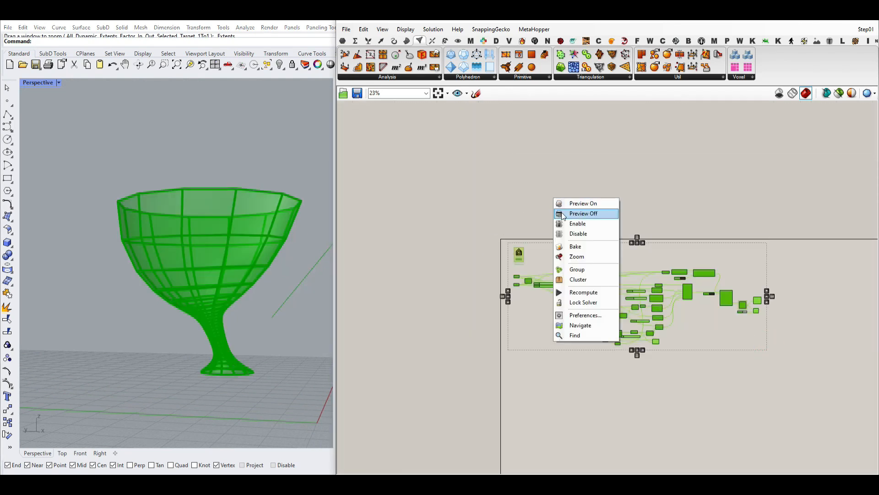
click(567, 210)
Step: Turn on the preview of the two Curve parameters that feed the Ruled Surface
scroll(517, 284, up, 10)
right_click(515, 237)
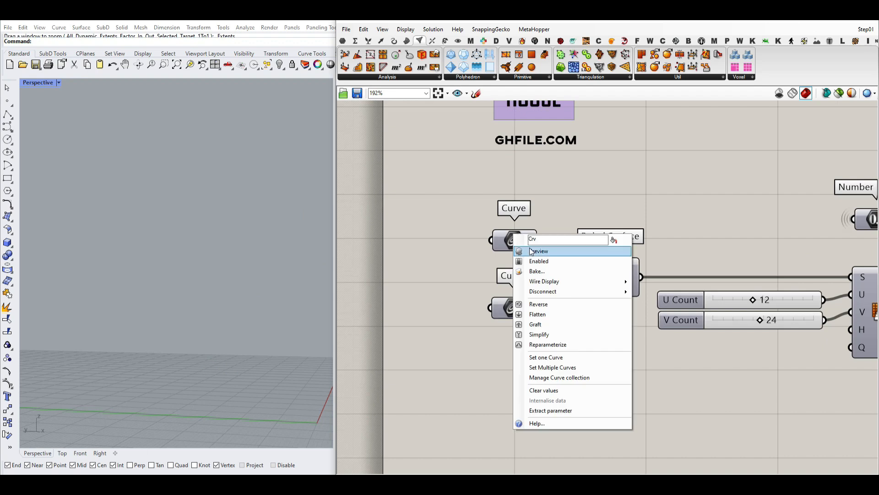
click(531, 248)
right_click(518, 307)
click(541, 305)
right_drag(206, 265, 186, 317)
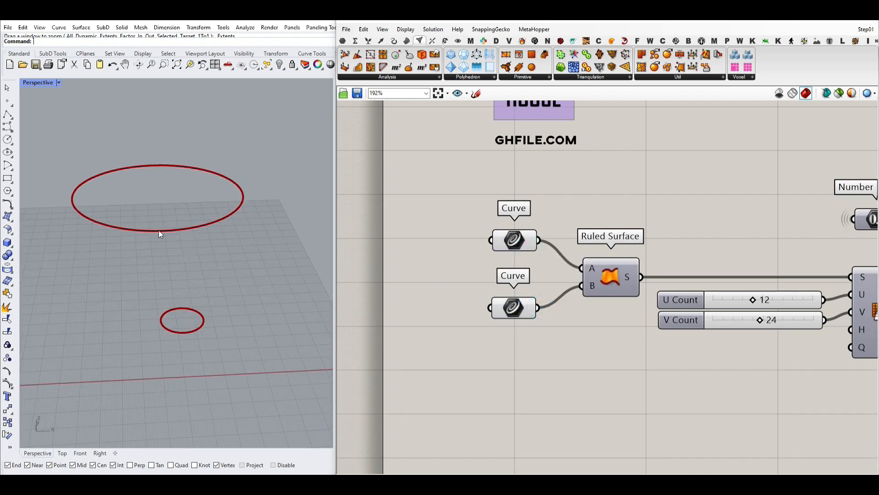
Step: Find Ruled Surface among the freeform surface components and toggle the preview of the one joining the two curves
click(512, 247)
click(511, 310)
click(526, 356)
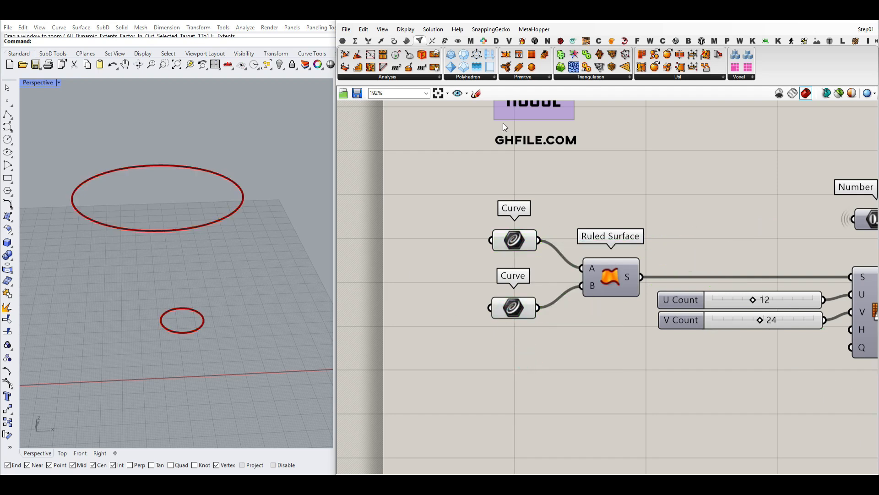
click(407, 42)
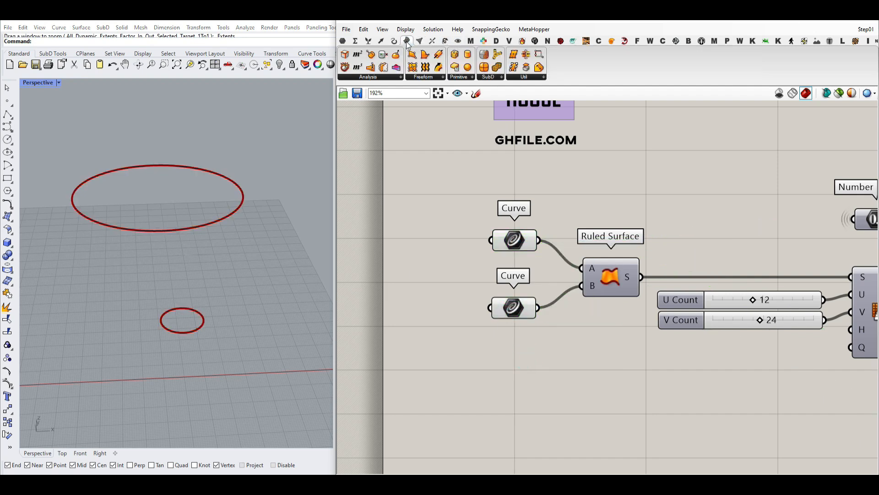
click(431, 78)
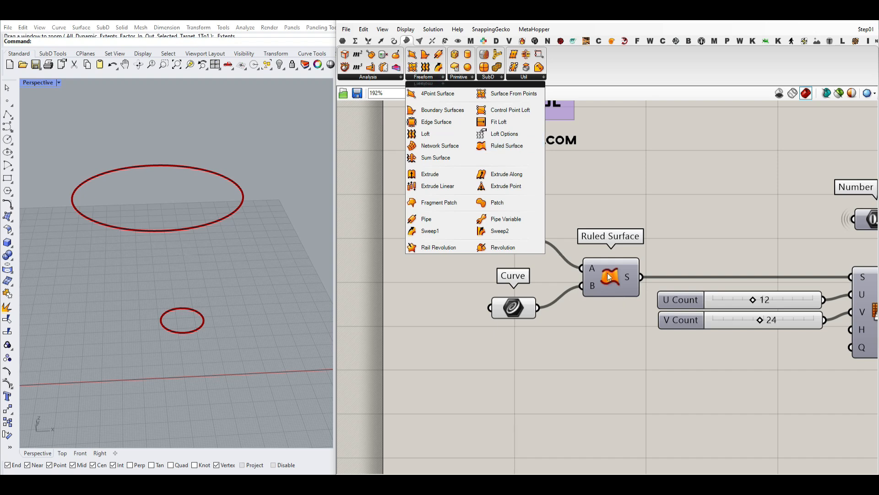
right_click(609, 276)
click(650, 289)
mouse_move(175, 290)
right_down()
mouse_move(281, 266)
mouse_move(186, 263)
mouse_move(281, 227)
mouse_move(190, 298)
mouse_move(185, 288)
right_up()
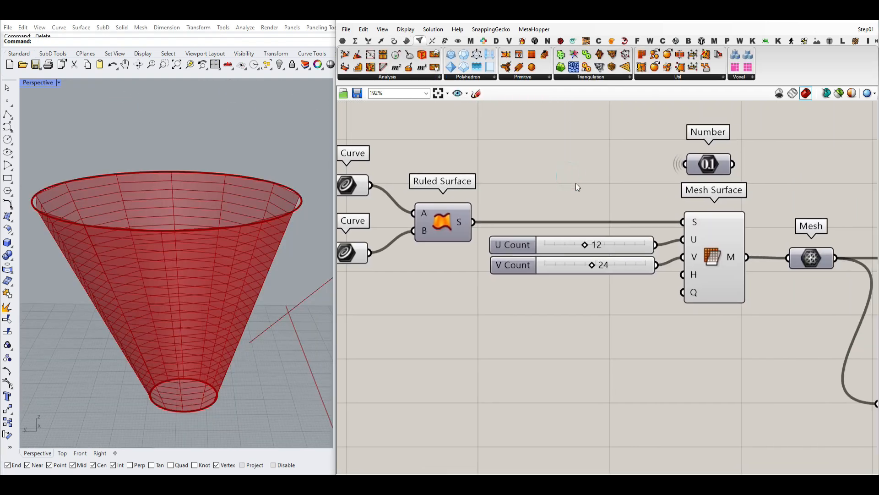
Step: Set the Mesh Surface's U Count to 24 and V Count to 16
drag(587, 245, 646, 245)
right_drag(637, 273, 611, 261)
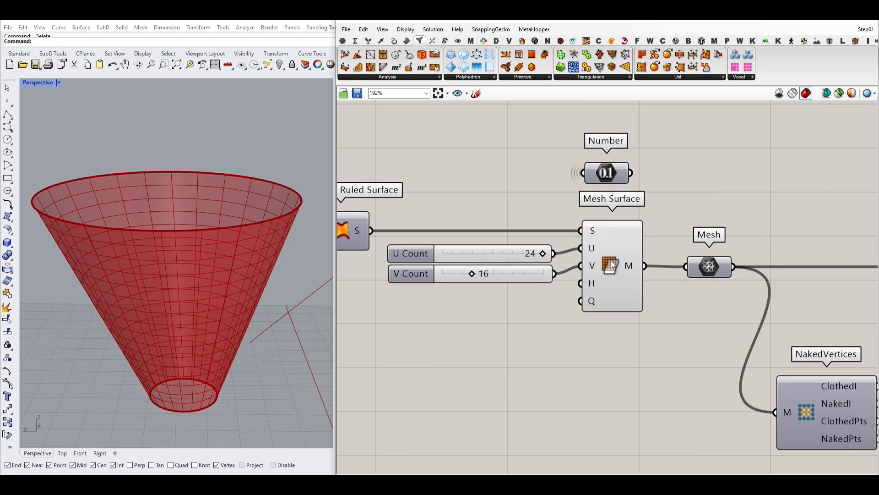
Step: Review Kangaroo's available solver components and the inputs of the BouncySolver in the definition
right_drag(659, 287, 506, 286)
scroll(559, 296, down, 3)
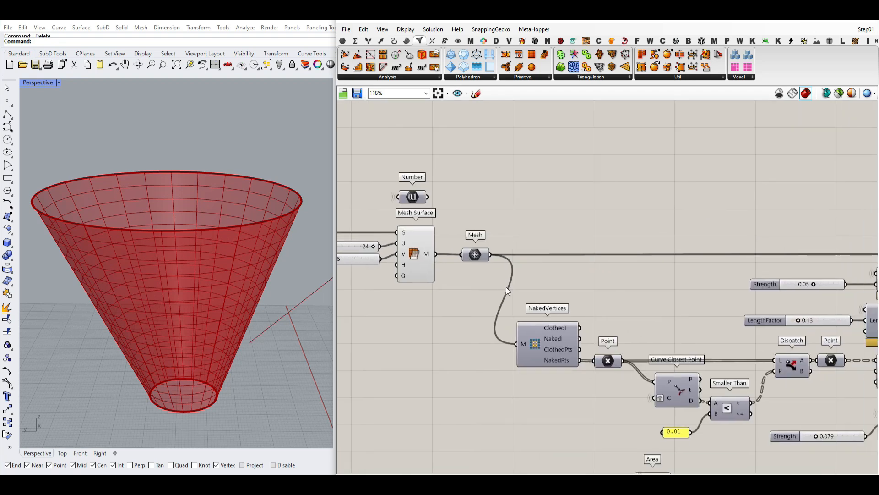
click(753, 41)
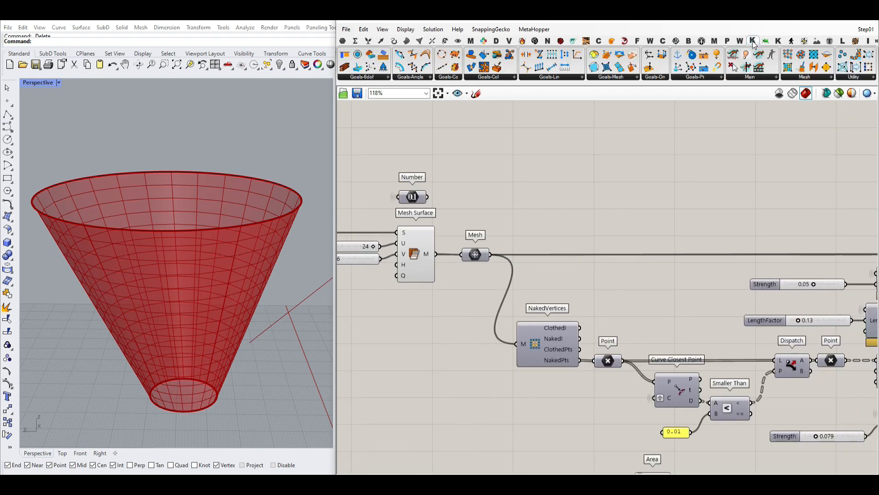
click(750, 78)
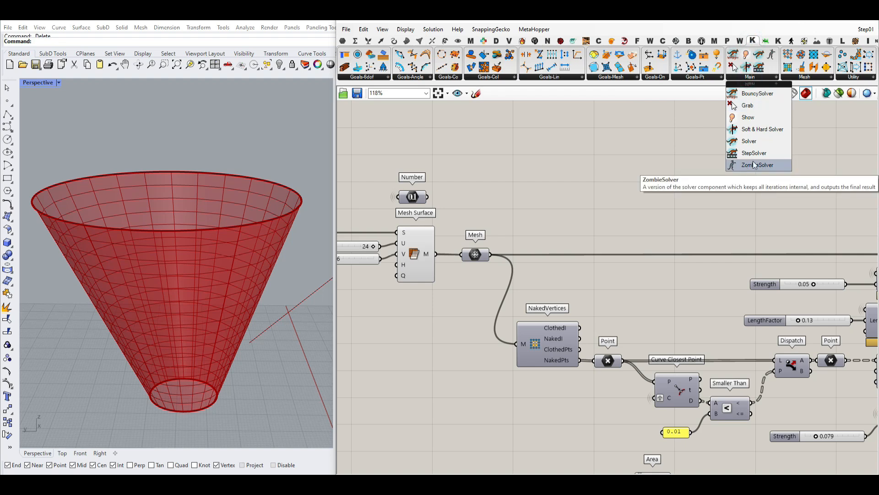
right_drag(794, 224, 609, 215)
scroll(687, 256, up, 4)
right_drag(865, 259, 517, 233)
right_drag(697, 275, 571, 217)
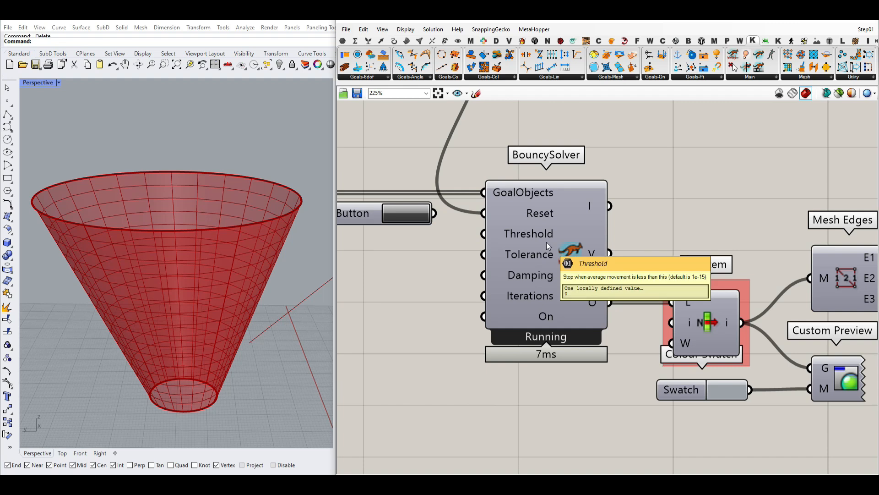
scroll(673, 199, down, 4)
scroll(682, 207, up, 3)
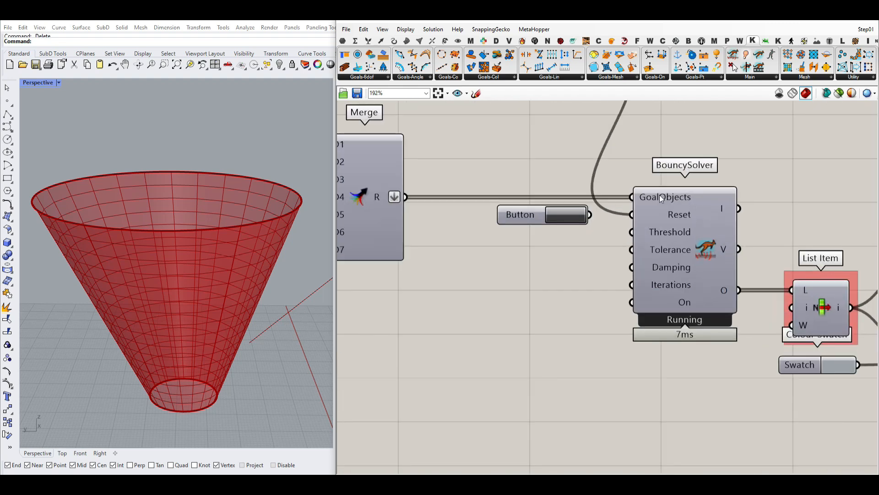
Step: Try adding extra inputs to a new Merge component placed below the existing one
right_drag(469, 243, 582, 302)
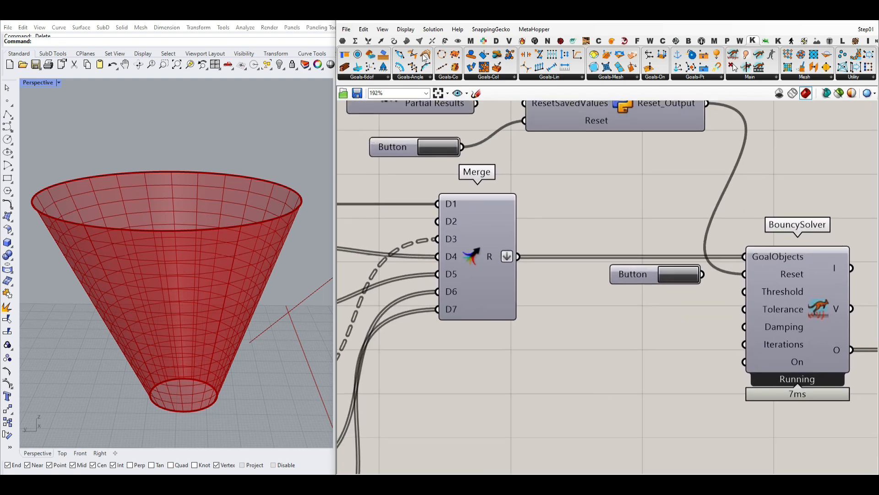
click(368, 41)
click(522, 77)
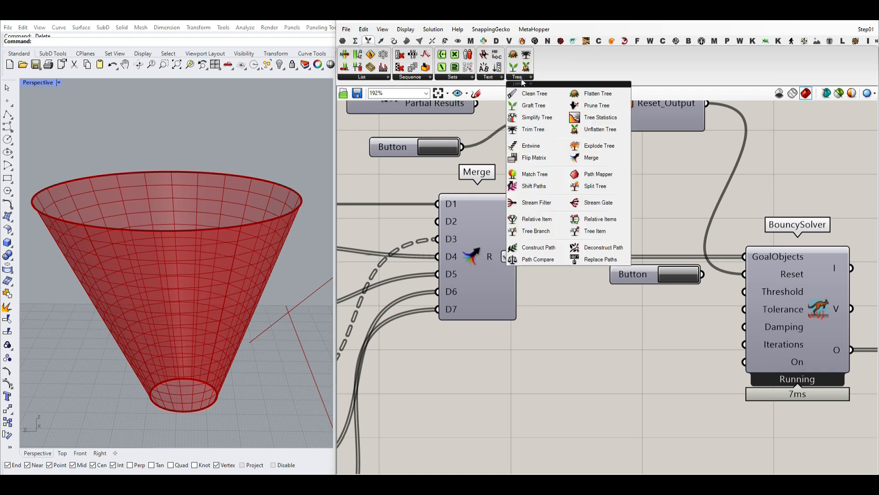
drag(591, 157, 556, 361)
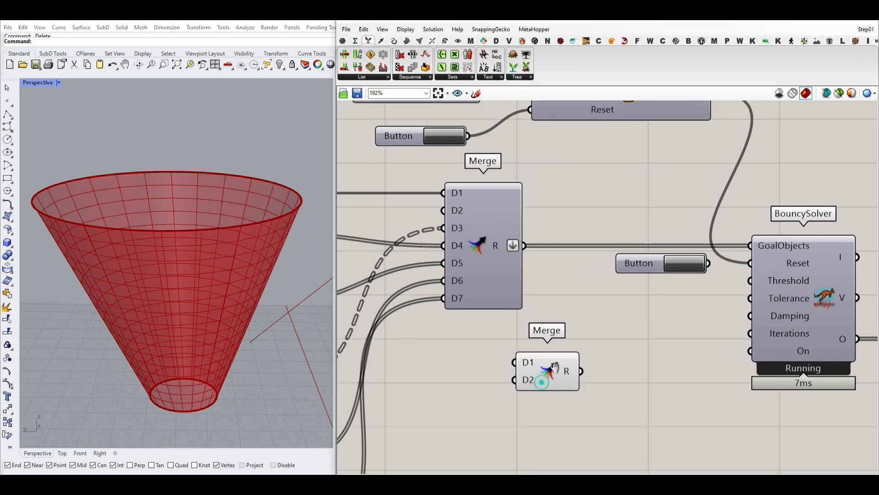
scroll(595, 330, up, 2)
scroll(623, 275, up, 3)
click(516, 314)
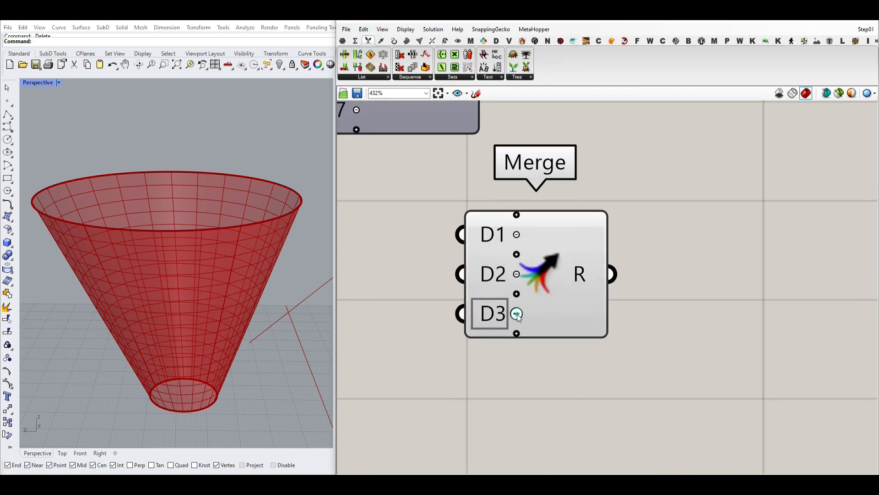
click(516, 334)
scroll(552, 288, down, 1)
click(548, 277)
scroll(547, 279, down, 3)
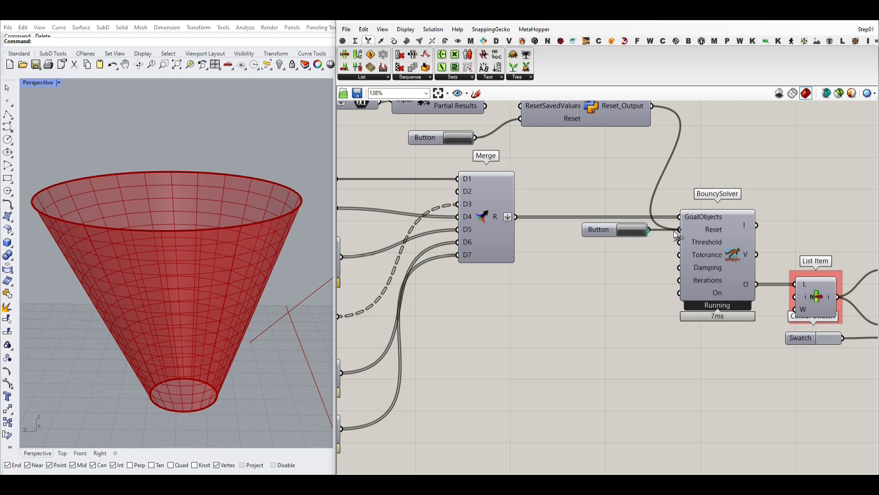
Step: Locate the Show component among Kangaroo's main components while reviewing the Mesh parameter at the start of the definition
scroll(550, 293, down, 4)
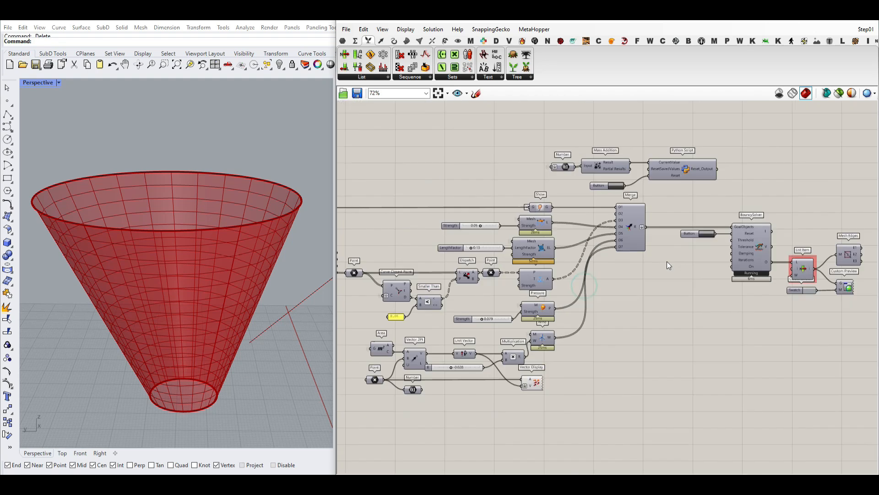
right_drag(553, 260, 693, 249)
scroll(466, 232, up, 5)
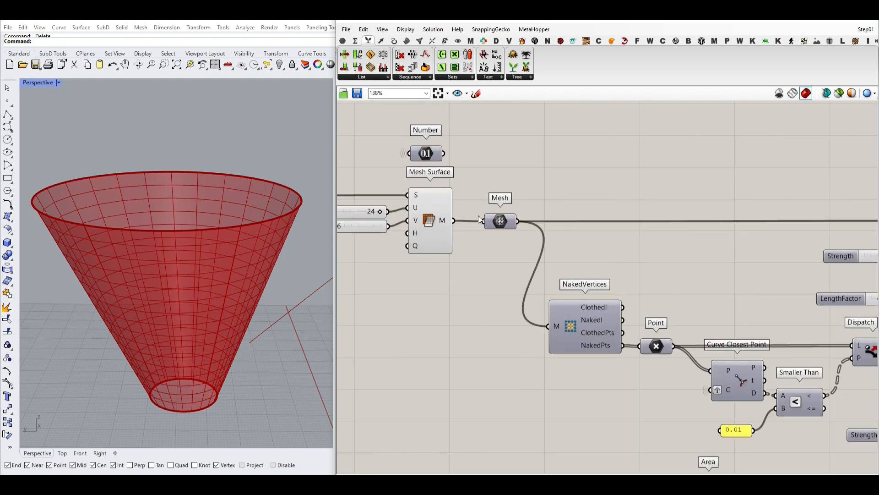
click(778, 41)
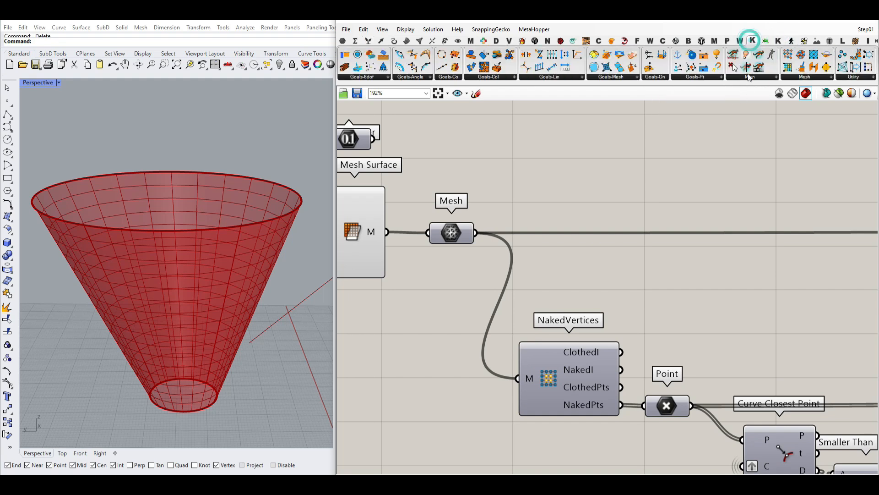
click(749, 77)
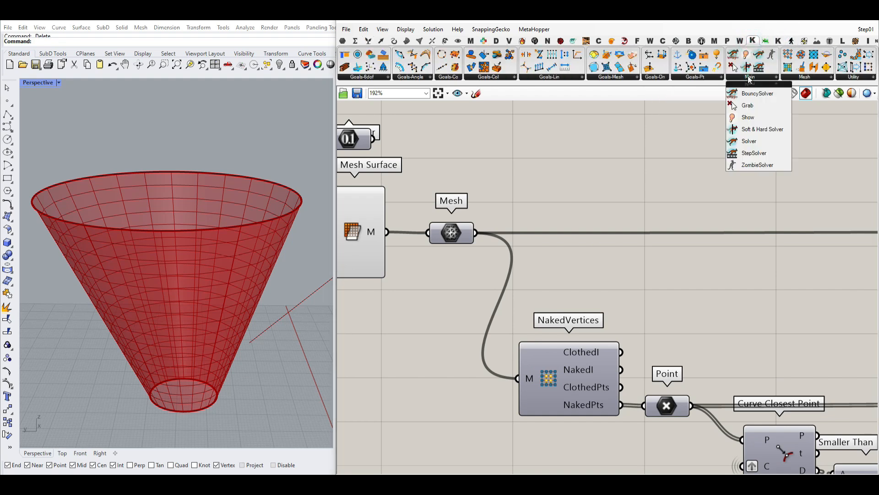
click(748, 117)
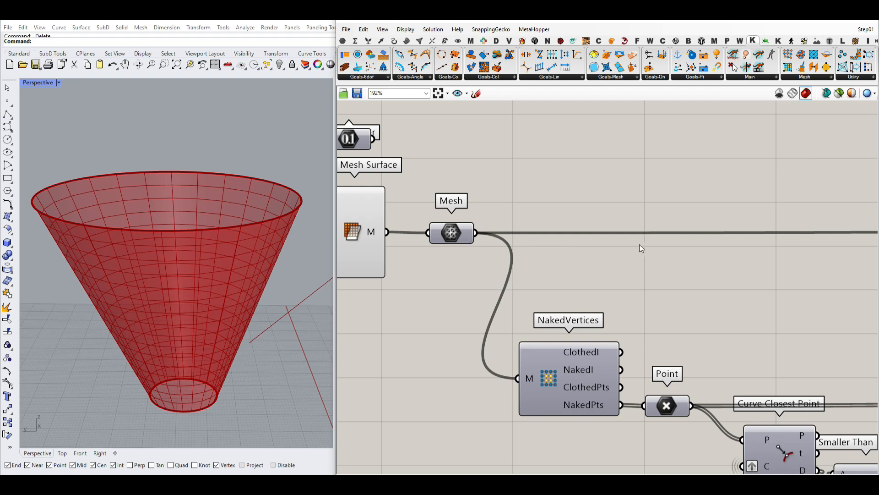
Step: Trace the mesh through the Show goal into the Merge's D1 input and on to the BouncySolver's O output
scroll(640, 244, down, 4)
scroll(762, 233, up, 4)
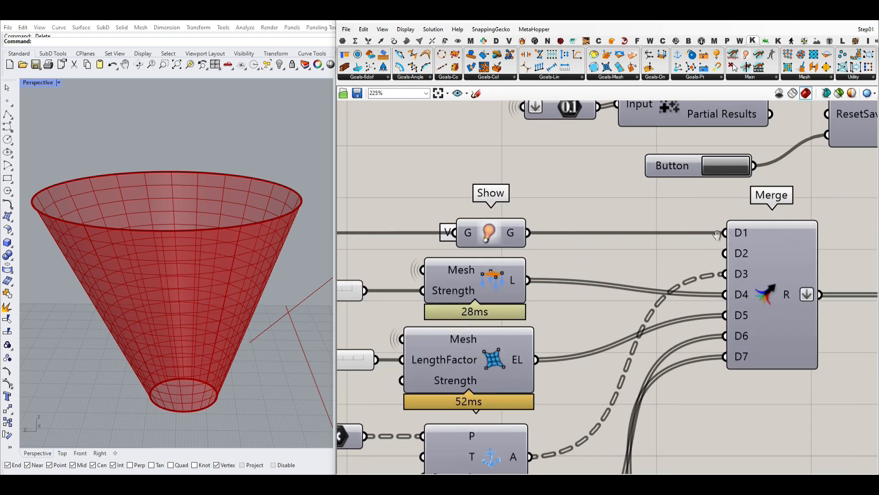
scroll(552, 255, down, 4)
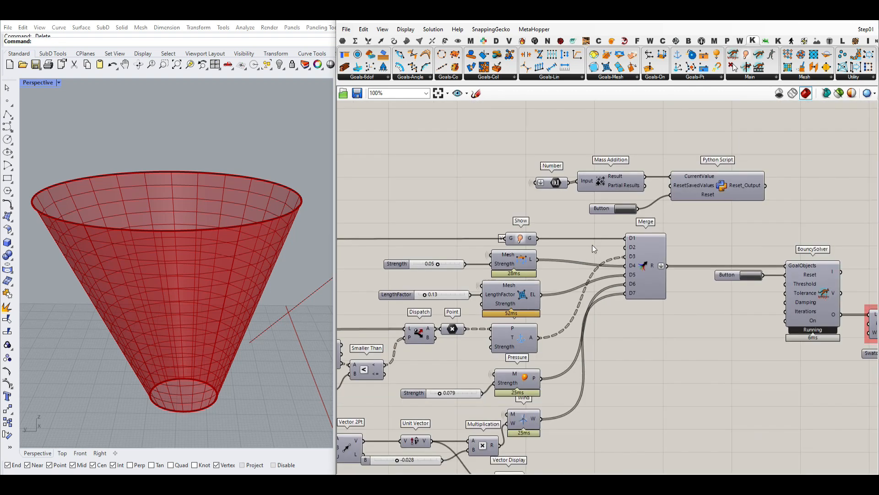
scroll(572, 251, up, 2)
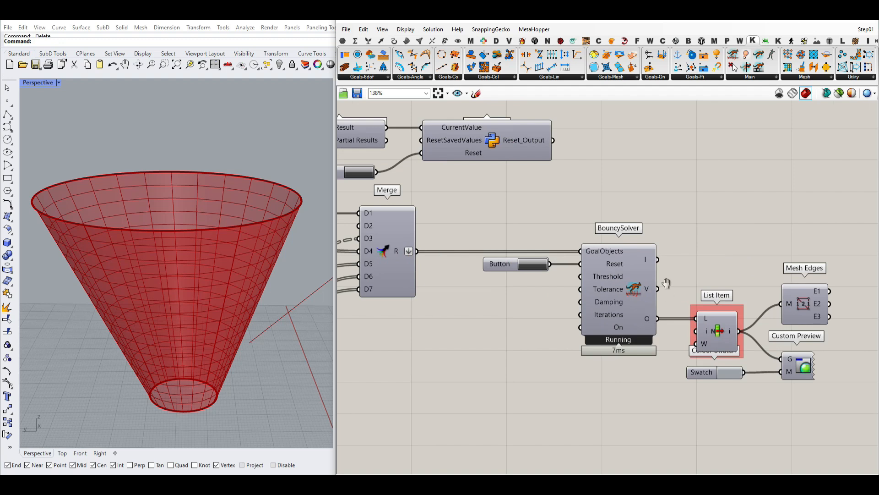
right_drag(666, 283, 601, 182)
mouse_move(584, 215)
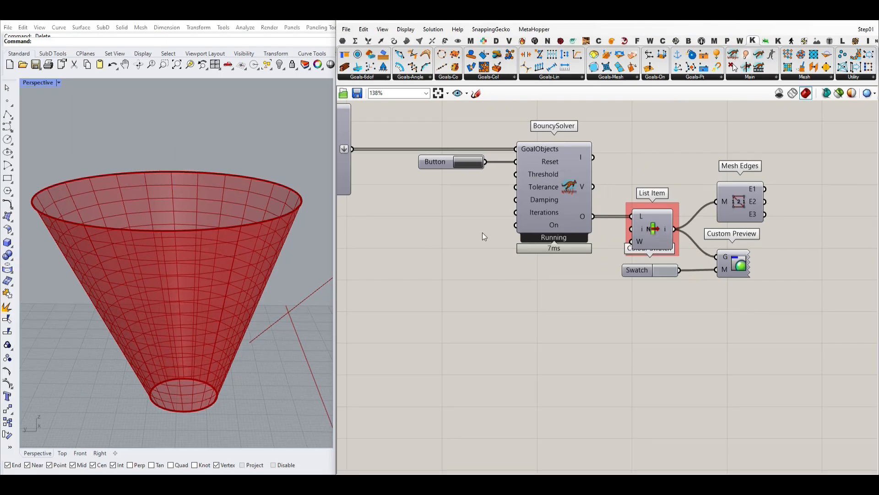
Step: Set the Pressure goal's Strength to 0.000 and reset the BouncySolver
right_drag(383, 253, 656, 253)
scroll(655, 253, down, 3)
right_drag(407, 243, 545, 242)
scroll(456, 278, up, 3)
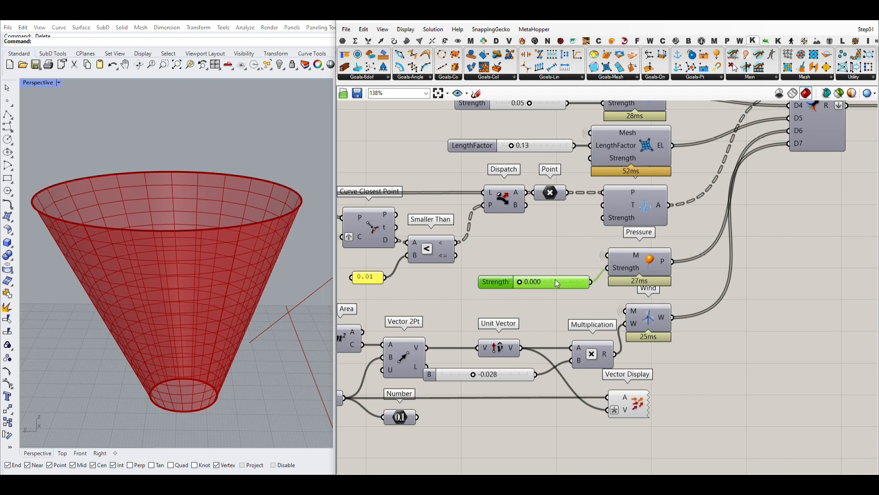
scroll(557, 283, down, 5)
click(656, 219)
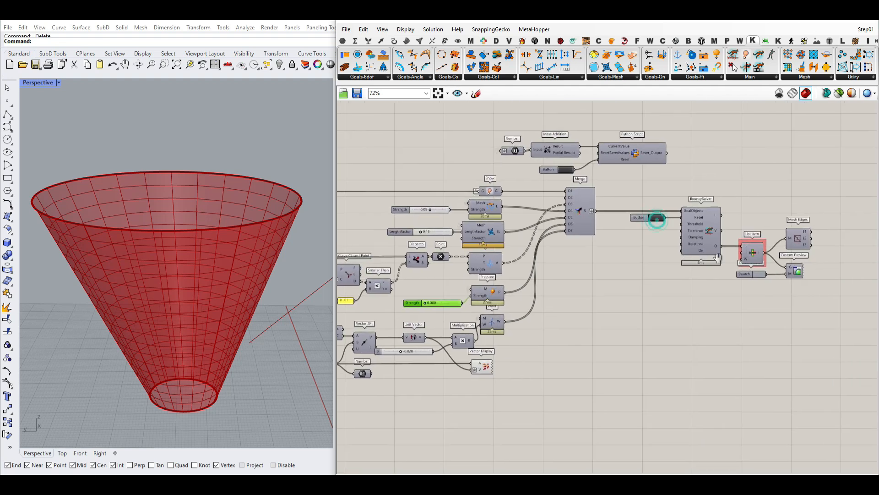
Step: Turn on the preview of the List Item component that extracts the mesh from the solver output
right_drag(717, 257, 589, 228)
scroll(590, 228, up, 4)
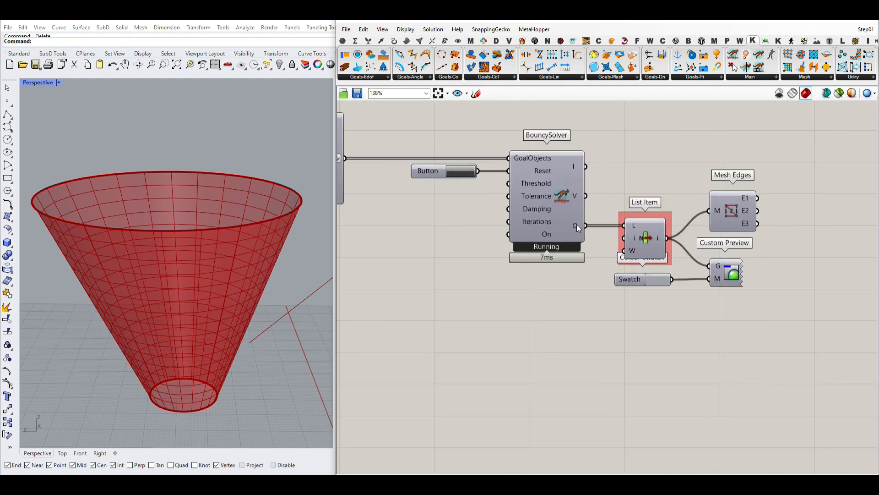
mouse_move(576, 224)
right_click(638, 231)
click(647, 247)
click(654, 234)
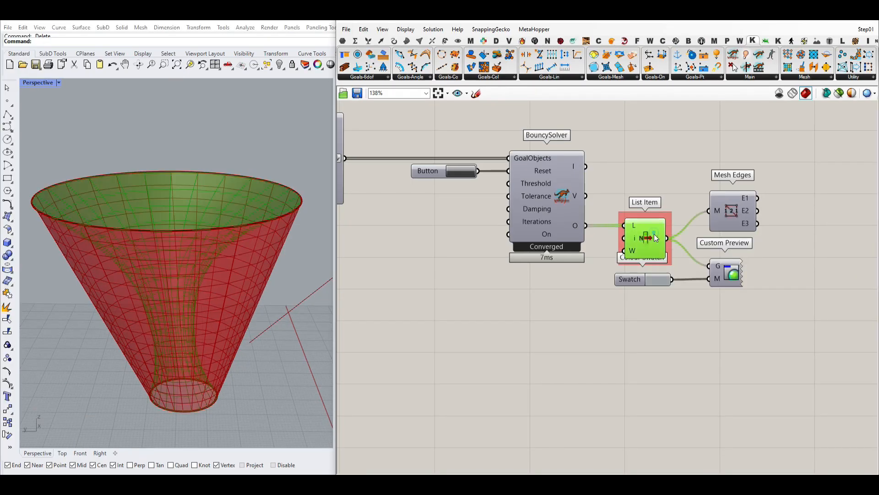
Step: Select the components upstream of the List Item together and turn off their preview
scroll(651, 233, down, 8)
drag(649, 278, 466, 190)
right_click(563, 171)
click(579, 180)
click(578, 179)
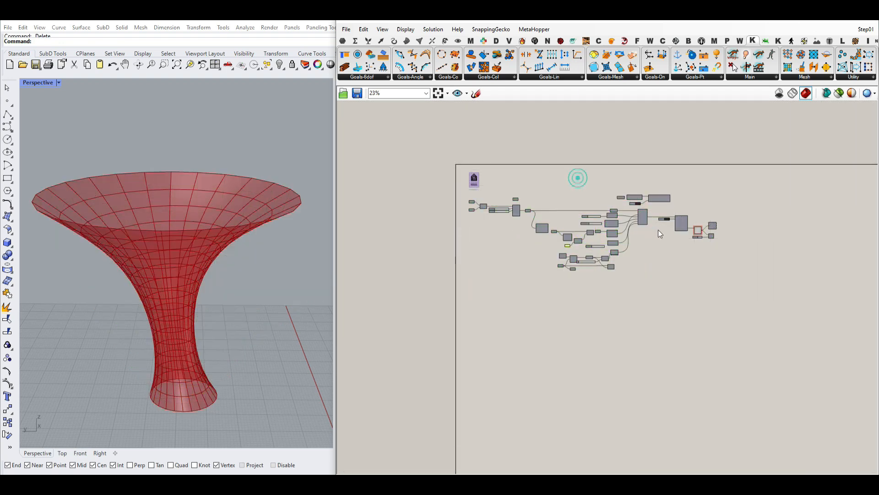
Step: Reset the BouncySolver to replay the mesh relaxation with only the resulting mesh previewed
scroll(625, 214, up, 4)
scroll(613, 213, up, 4)
click(596, 208)
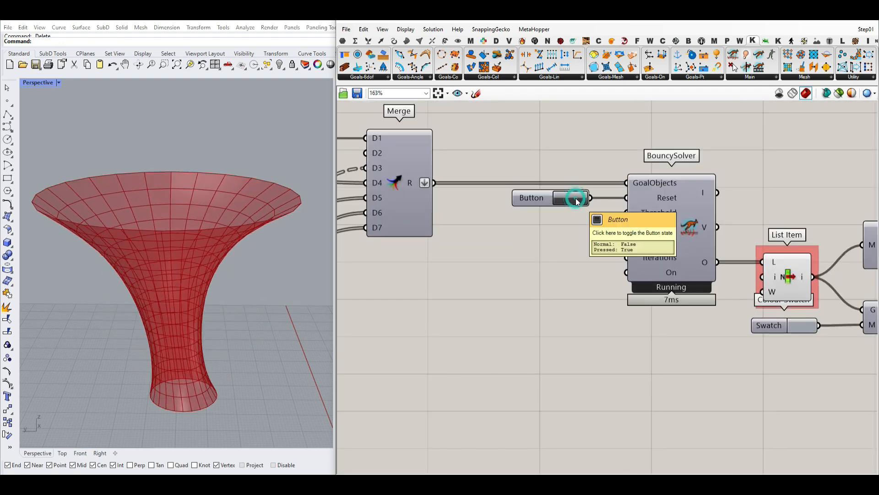
Step: Connect a new 0.20 to 0.99 slider to the BouncySolver's Damping input, set it to 0.47 and rerun the relaxation
scroll(612, 235, up, 2)
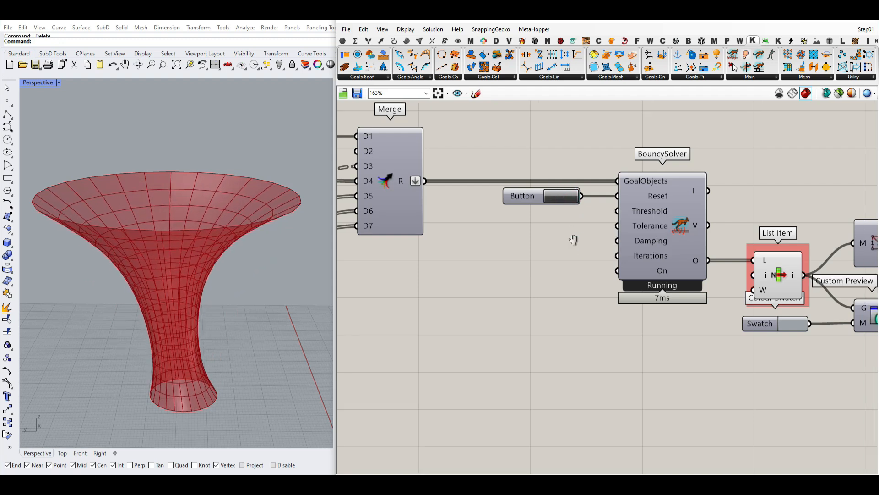
double_click(534, 251)
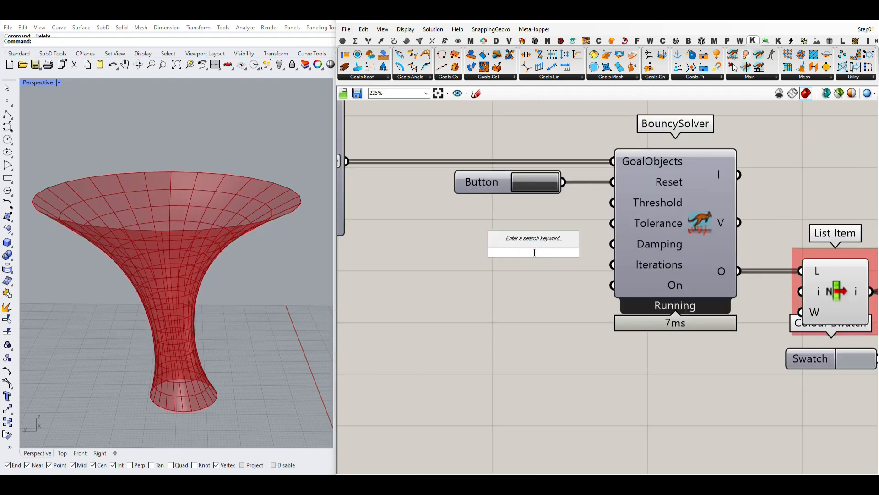
text(0.2..0.99)
key(Return)
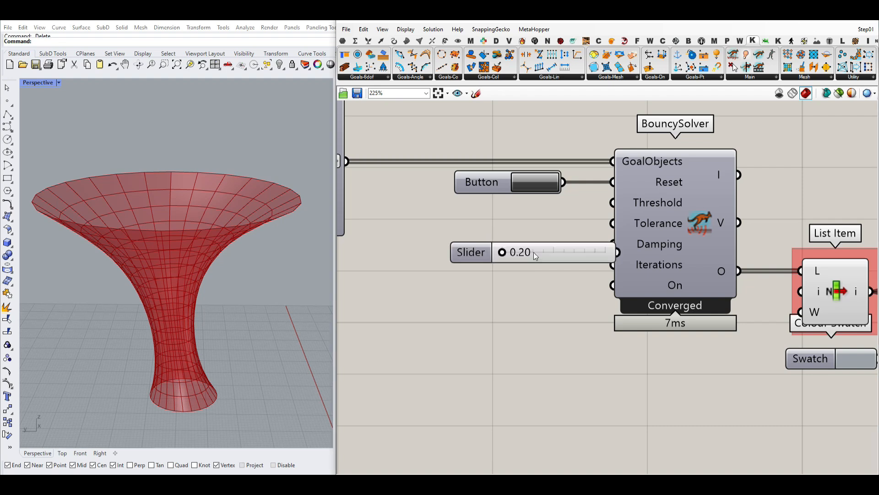
click(551, 248)
drag(563, 247, 612, 245)
click(538, 186)
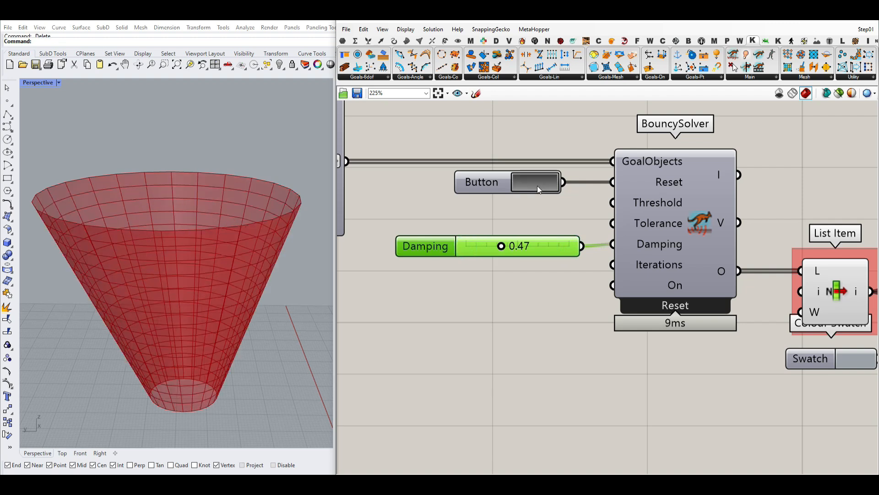
click(537, 185)
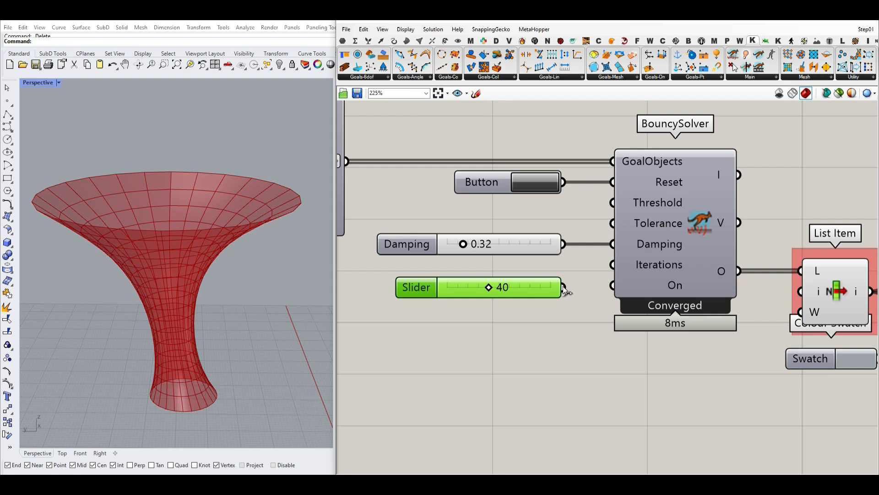
Step: Connect the slider set to 40 to the solver's Iterations input, test it with Damping 0.26, and place it beneath the Damping slider
drag(606, 265, 606, 265)
click(531, 189)
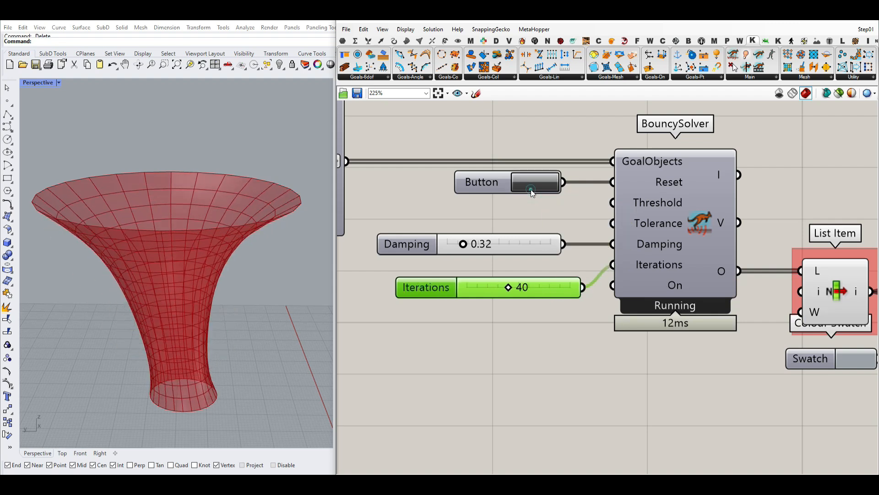
click(532, 185)
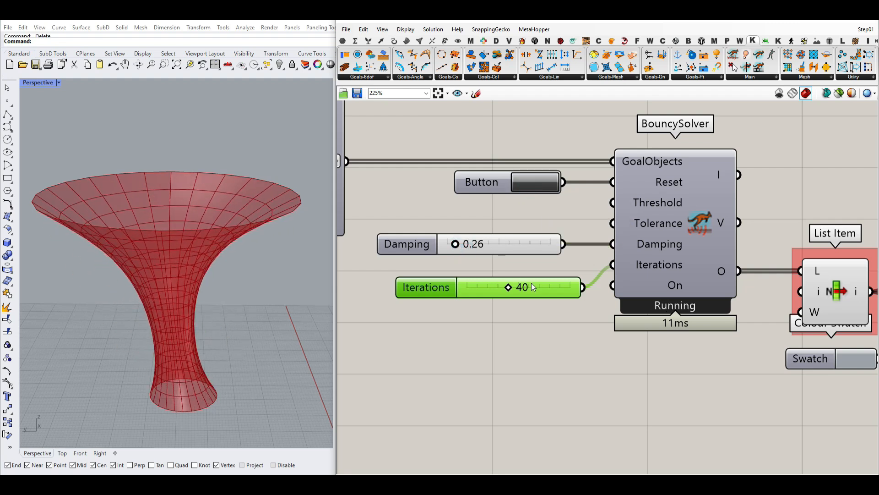
drag(541, 283, 535, 265)
click(505, 302)
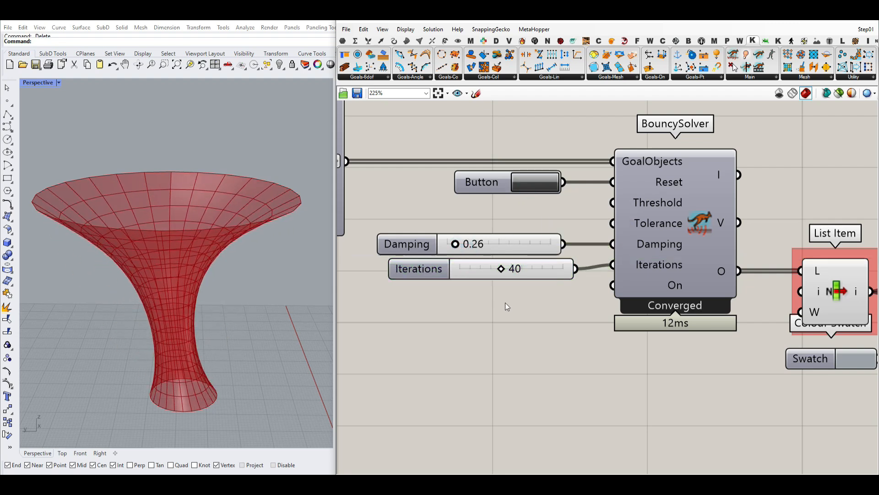
Step: Add a Boolean Toggle to the BouncySolver's On input, rename it "Run?" and set it to True
double_click(505, 303)
text(tog)
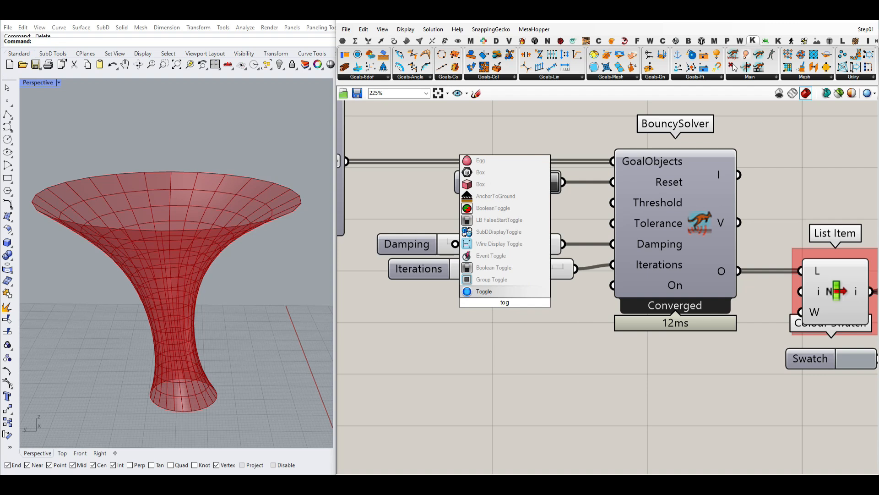
click(514, 270)
drag(562, 302, 613, 285)
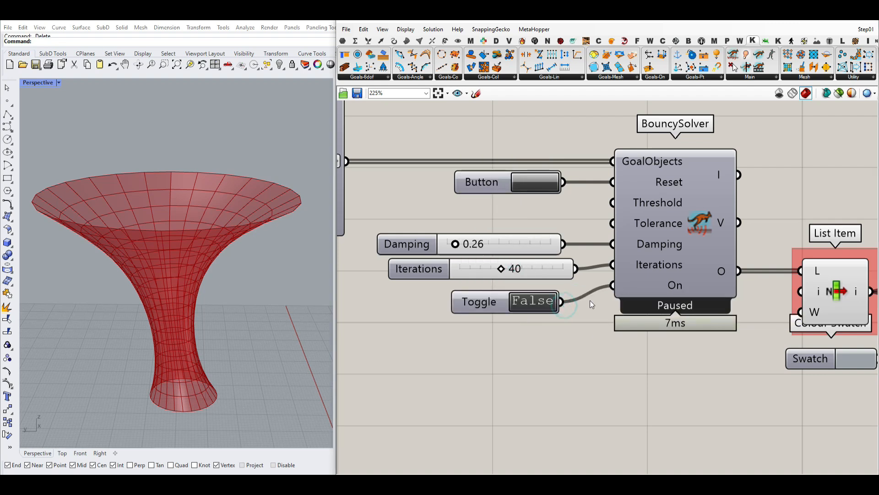
right_click(531, 305)
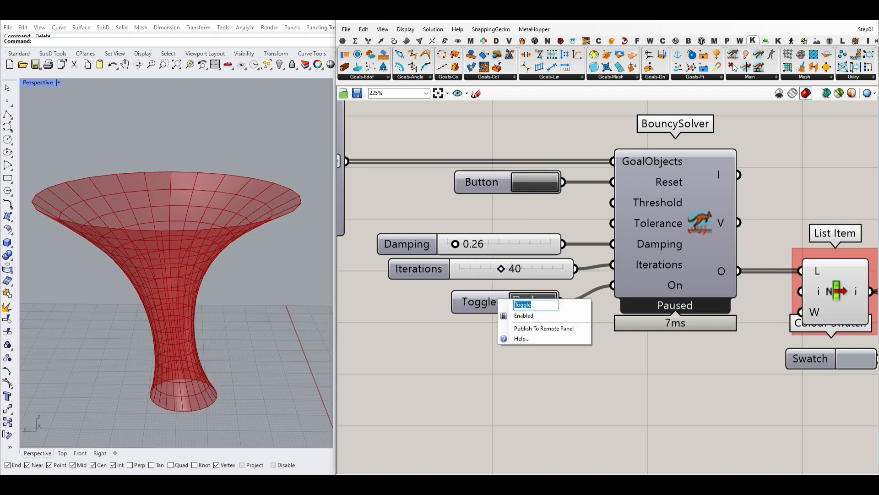
key(Return)
click(429, 328)
double_click(534, 308)
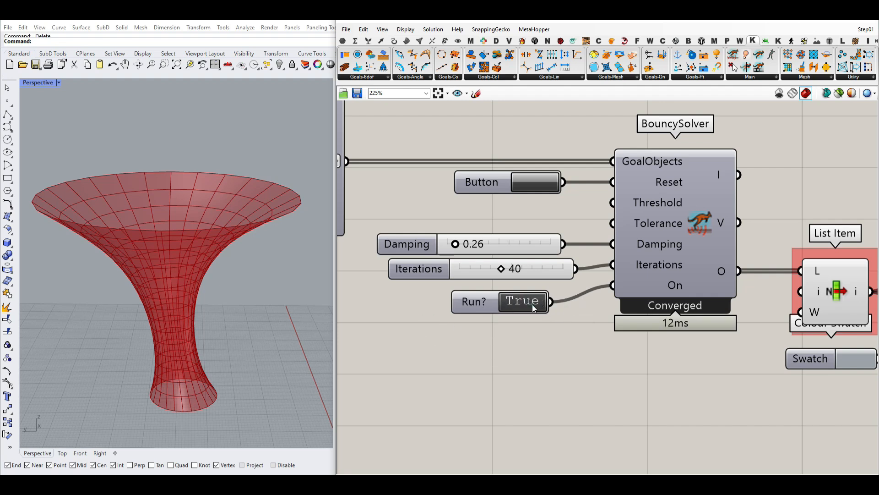
Step: Rerun the relaxation from its initial shape, using the Run? toggle to pause and resume the solver
click(544, 185)
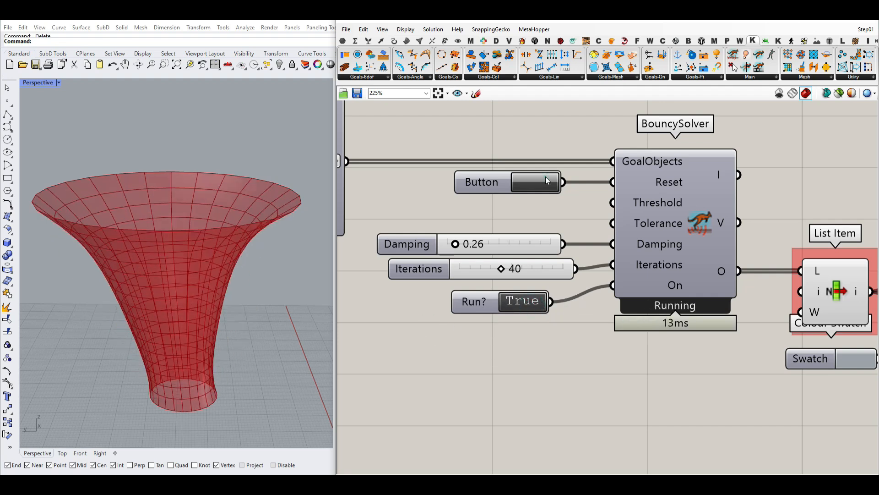
double_click(531, 306)
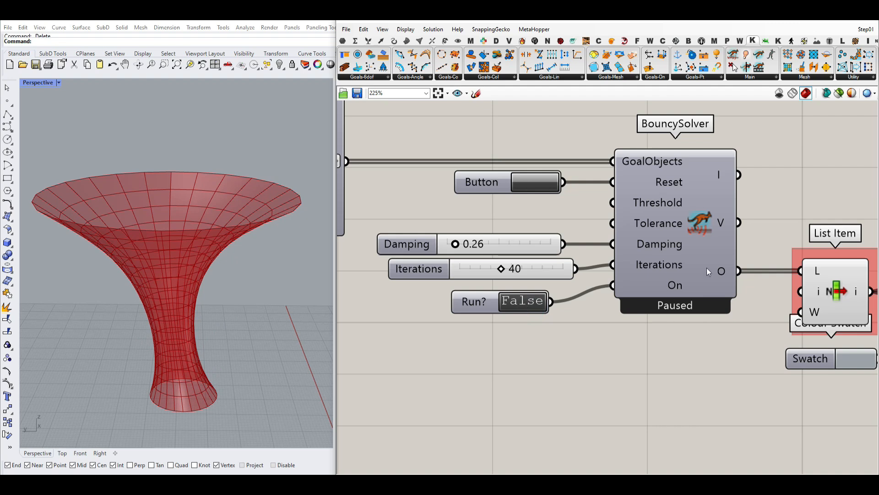
double_click(523, 303)
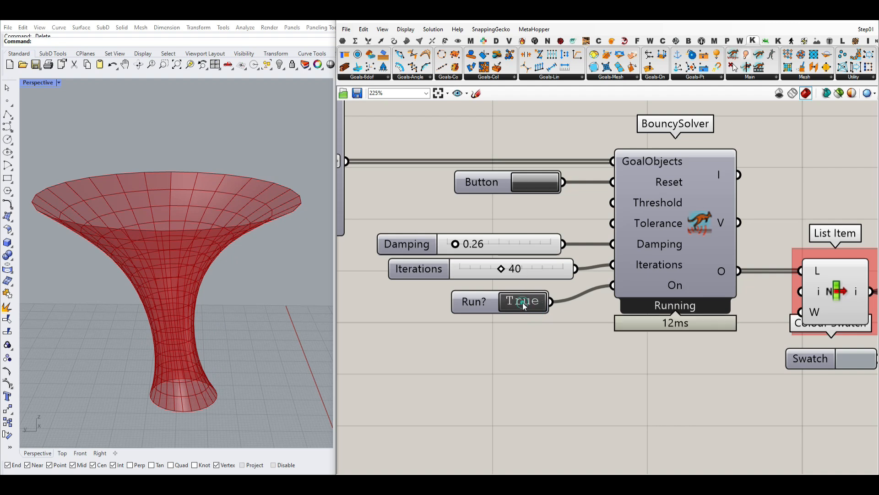
click(529, 185)
Step: Set Iterations to 5 and rerun the relaxation, pausing and resuming it with the Run? toggle
drag(501, 269, 466, 269)
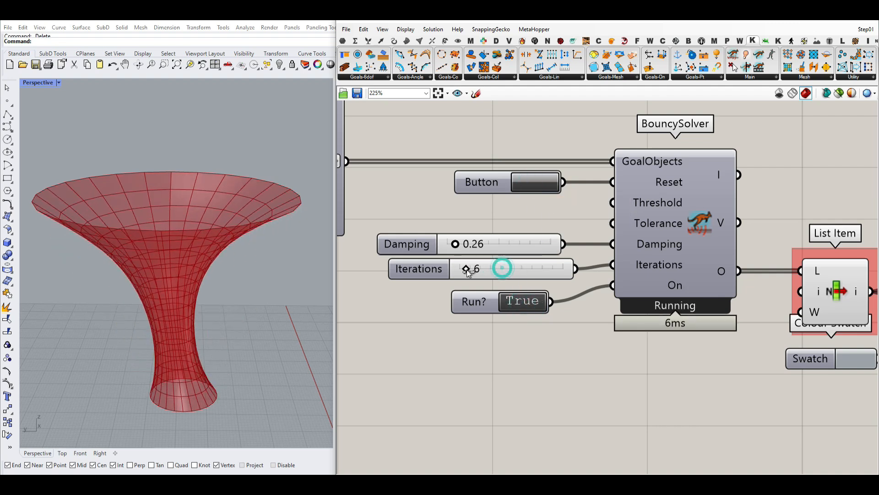
click(545, 186)
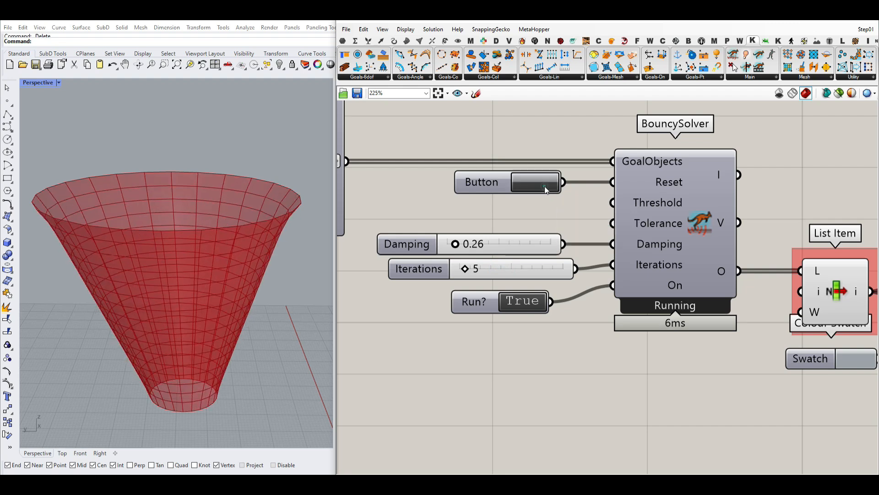
double_click(525, 302)
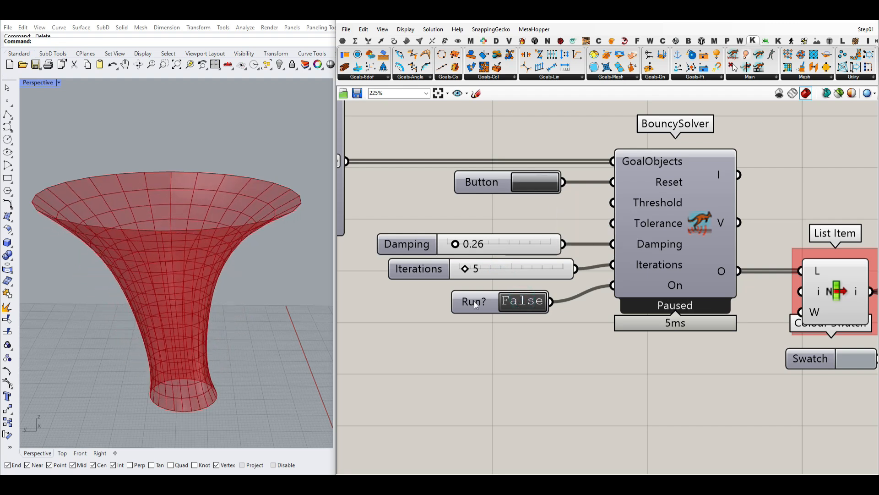
double_click(524, 302)
click(538, 187)
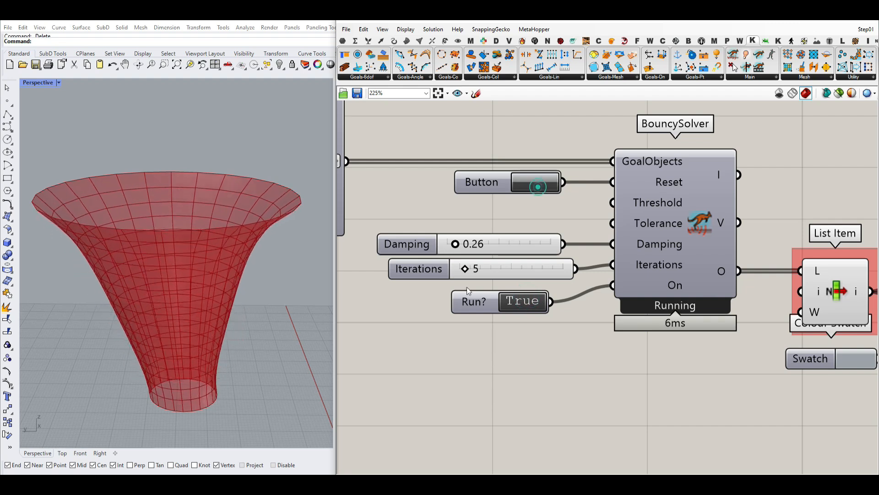
Step: Set the solver's Iterations to 67 and reset the simulation to compare its speed
drag(464, 268, 529, 268)
click(530, 180)
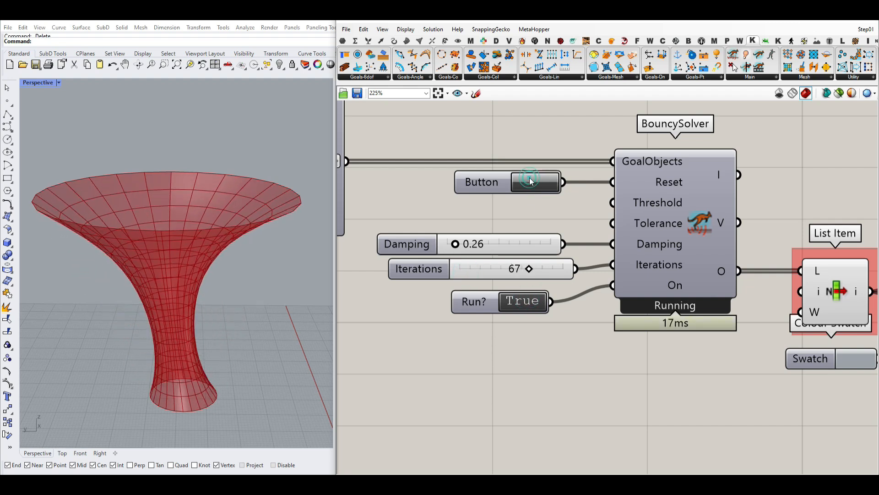
Step: Locate the VertexLoads goal among Kangaroo's mesh goals and view the matching component in the definition
scroll(574, 310, down, 4)
right_drag(367, 247, 647, 319)
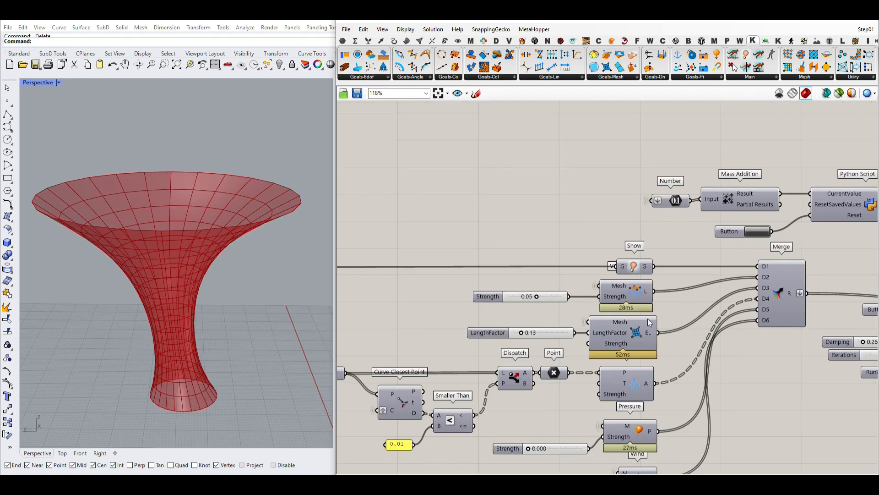
right_drag(492, 335, 647, 292)
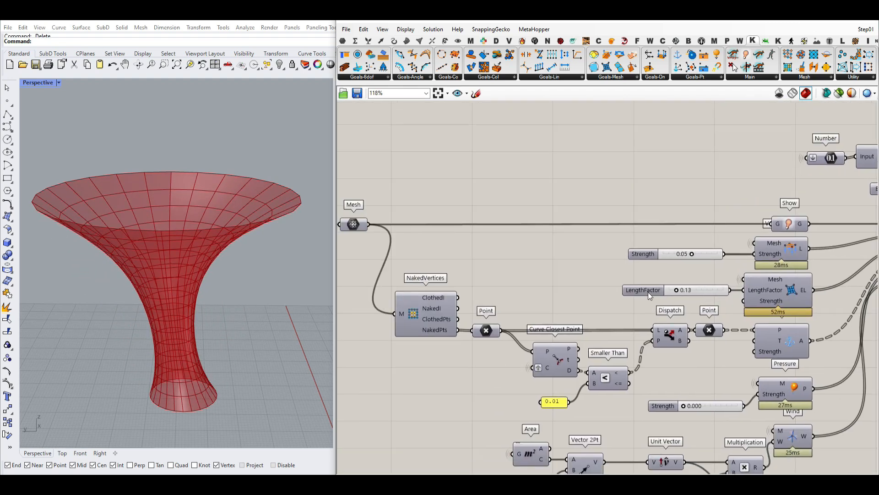
click(622, 77)
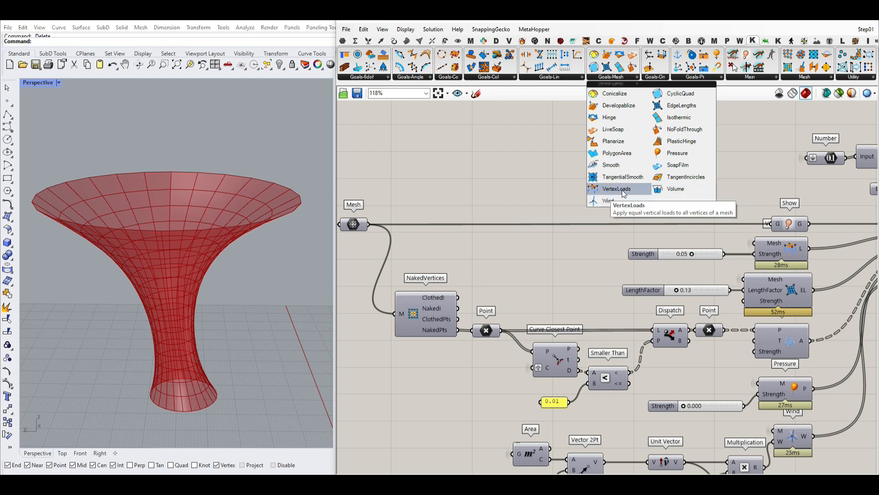
right_drag(581, 273, 541, 248)
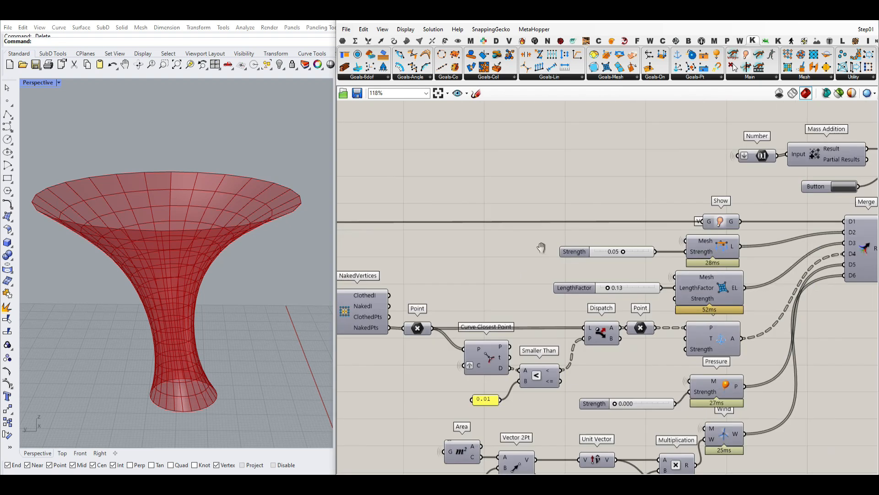
scroll(646, 224, up, 3)
Step: Select the VertexLoads component to trace its connections and check its Mesh input's wire display, choosing Hidden
click(643, 226)
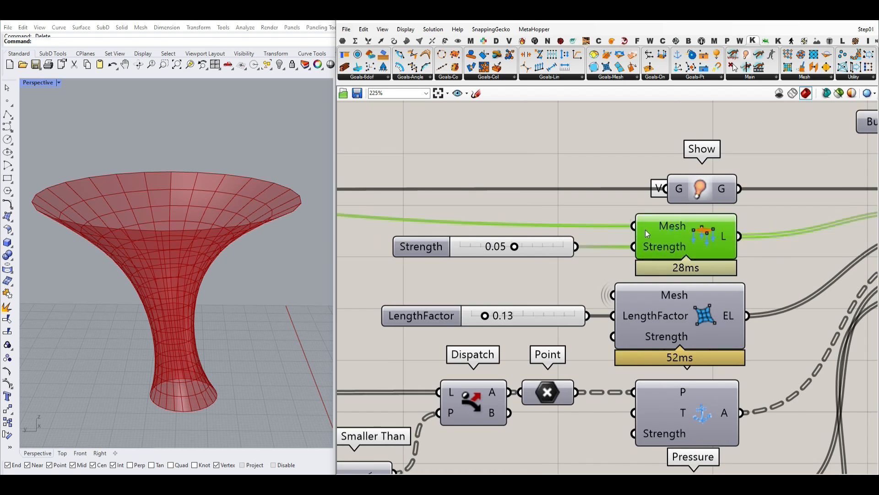
scroll(645, 229, down, 5)
right_drag(822, 228, 636, 232)
scroll(636, 233, up, 3)
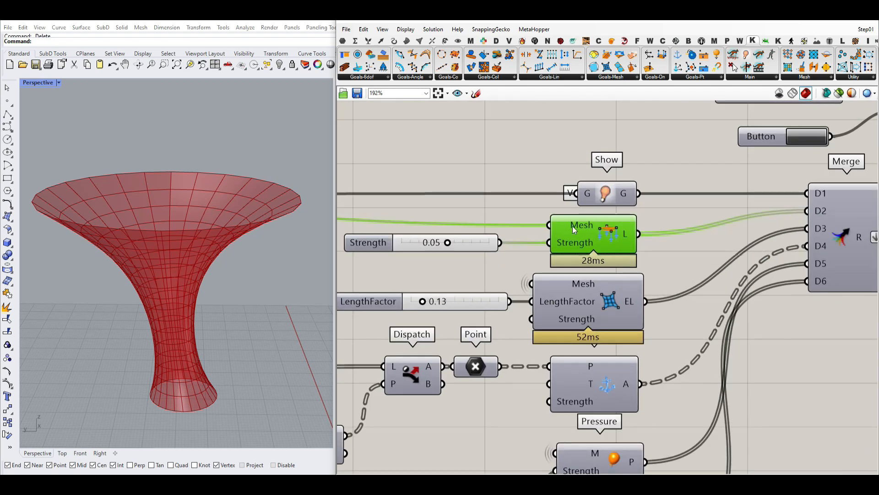
right_click(573, 225)
mouse_move(602, 253)
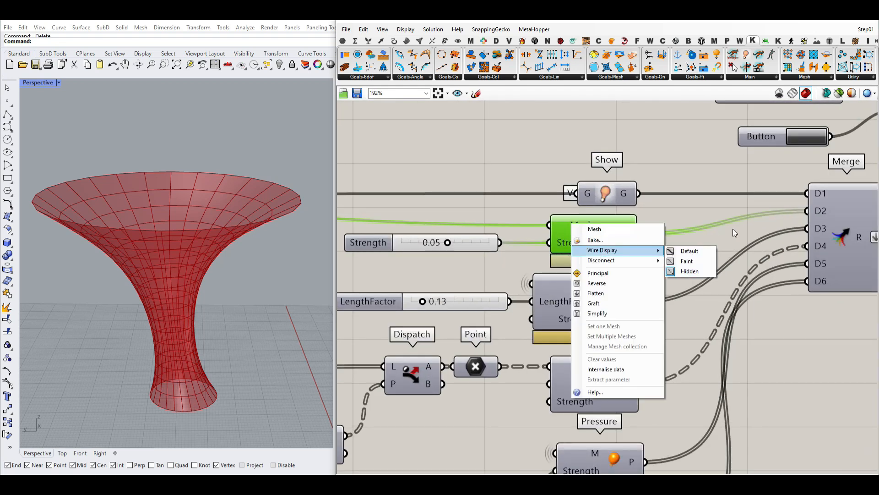
click(683, 272)
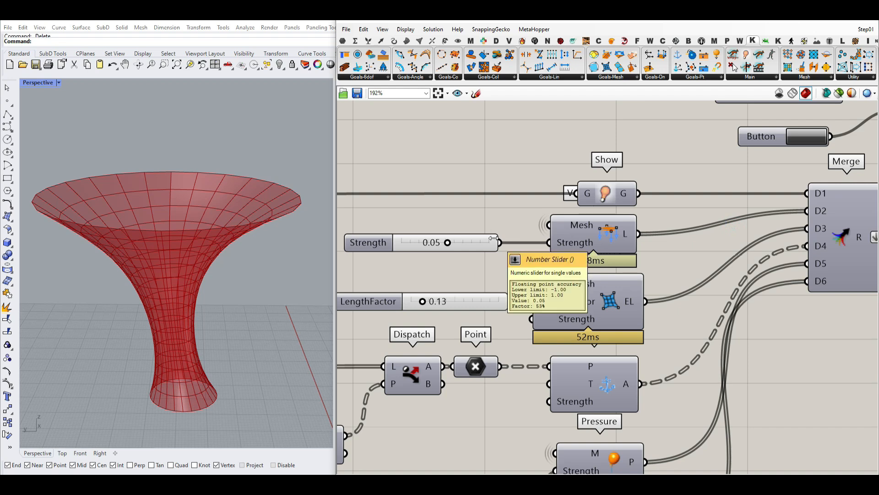
Step: Set the VertexLoads Strength to -0.10, inspect the mesh from the side, and lower the Strength to -0.16
double_click(460, 245)
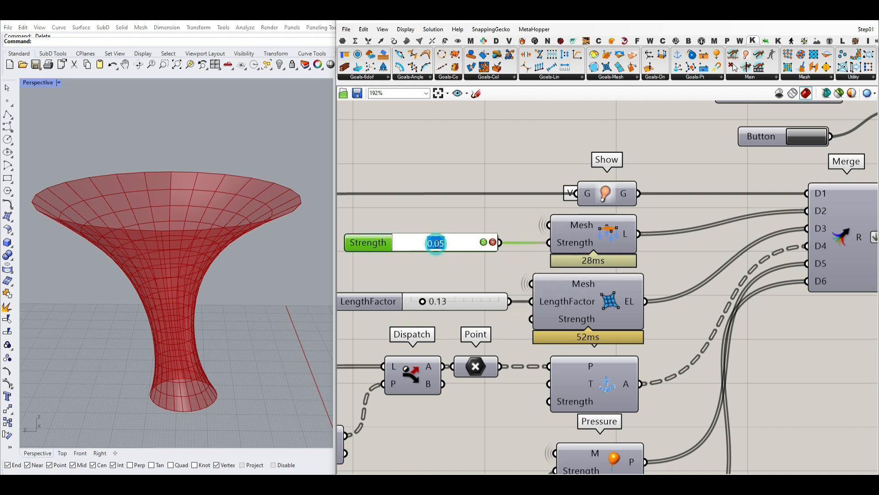
text(-0.1)
click(484, 242)
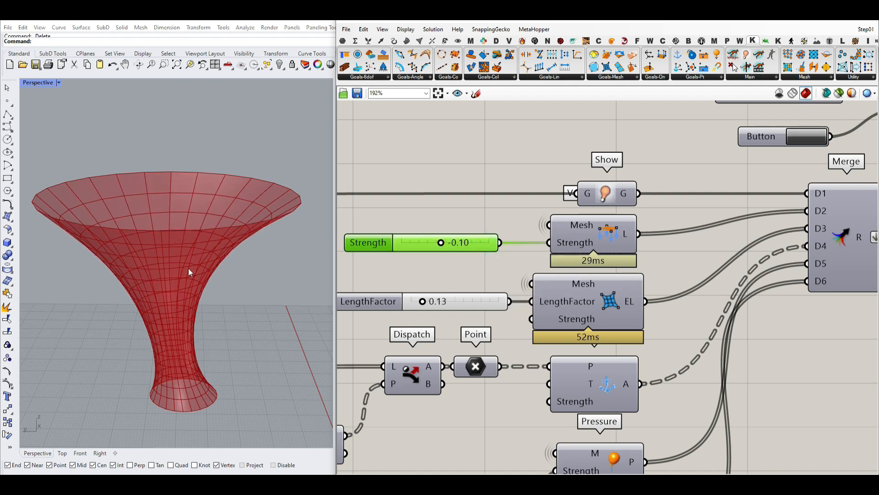
right_drag(187, 344, 229, 297)
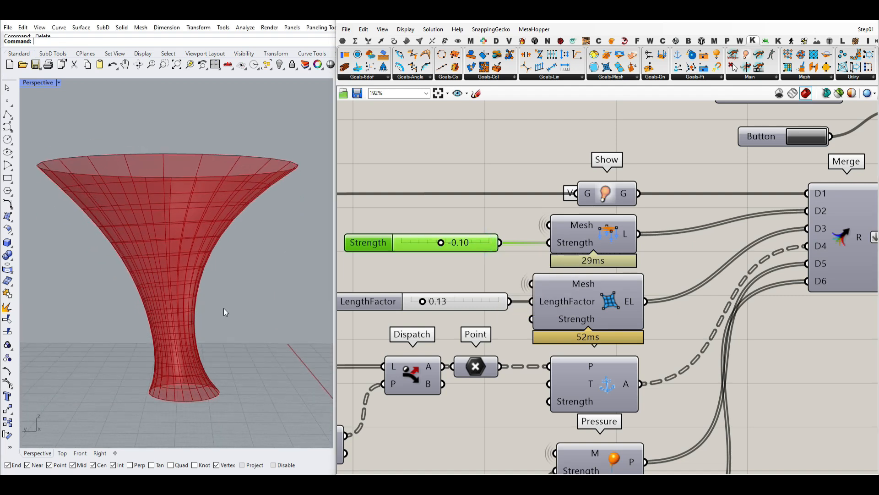
mouse_move(218, 262)
alt+mouse_down()
mouse_move(215, 309)
mouse_move(241, 302)
mouse_move(252, 288)
mouse_move(246, 311)
alt+mouse_up()
key(Escape)
mouse_move(440, 242)
mouse_down()
mouse_move(427, 246)
mouse_move(474, 245)
mouse_move(437, 246)
mouse_up()
scroll(463, 237, down, 2)
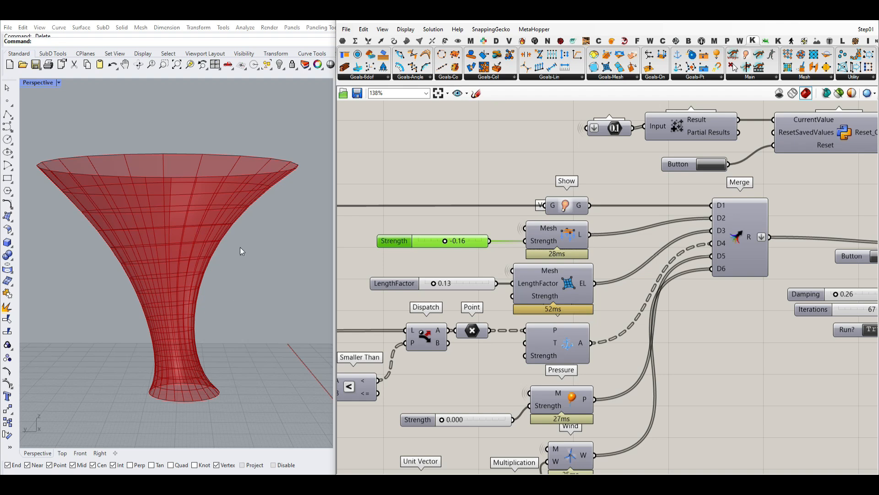
Step: Locate the EdgeLengths goal among Kangaroo's mesh goals, and examine the mesh edges and the component's inputs
click(614, 77)
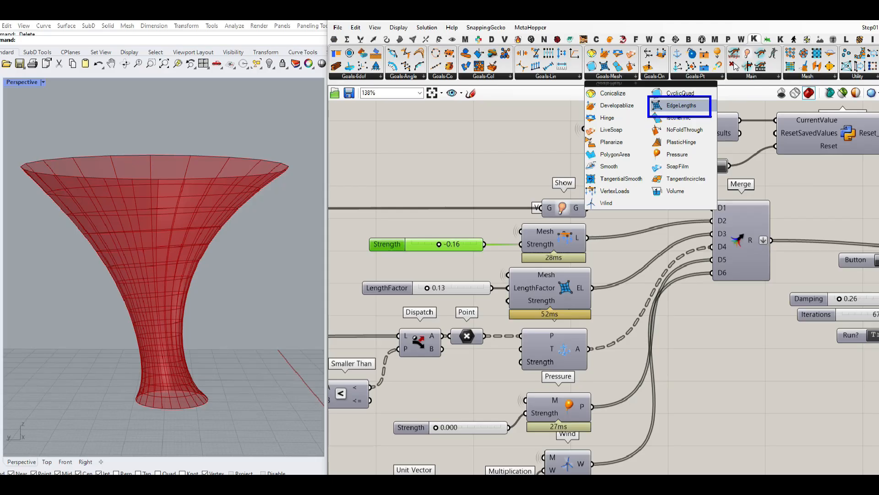
scroll(186, 265, up, 5)
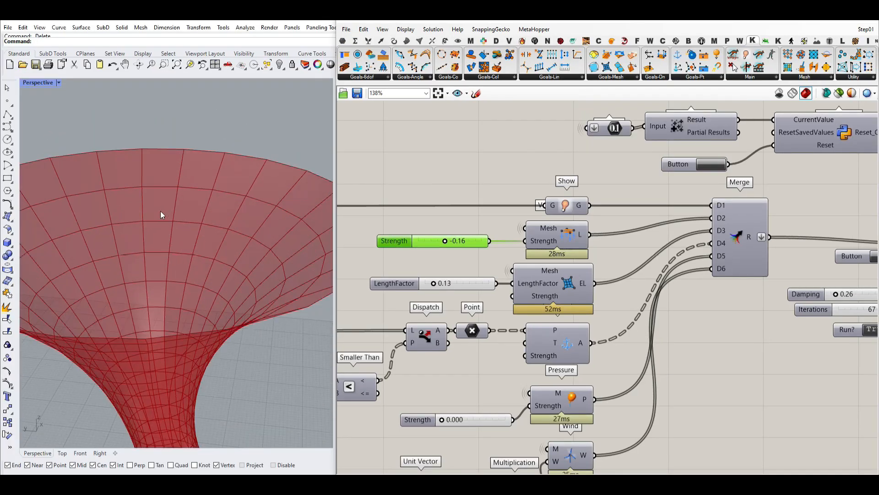
mouse_move(142, 222)
mouse_down()
mouse_move(152, 241)
mouse_move(157, 224)
mouse_move(176, 223)
mouse_up()
key(Escape)
right_drag(635, 247, 821, 213)
right_drag(651, 233, 719, 236)
scroll(792, 241, up, 3)
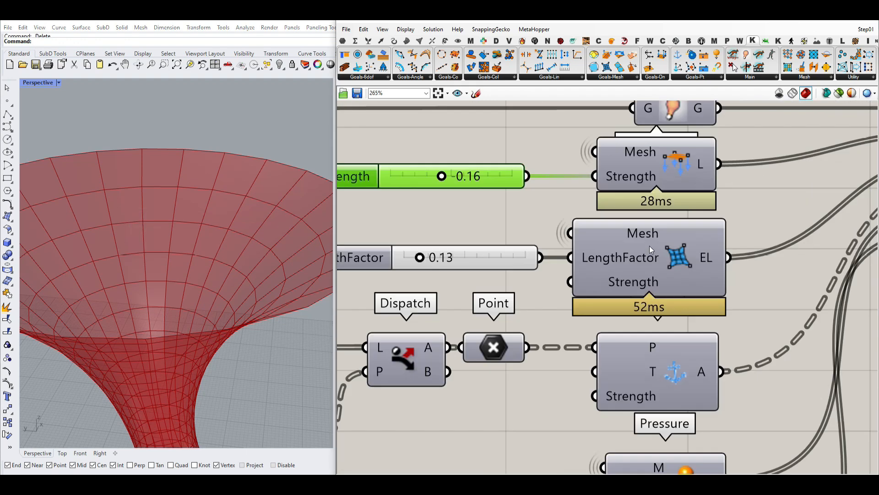
Step: Set the EdgeLengths LengthFactor to 0.00 and inspect the relaxed mesh edges around the narrow neck
drag(420, 257, 378, 259)
right_drag(196, 265, 177, 280)
scroll(176, 280, up, 5)
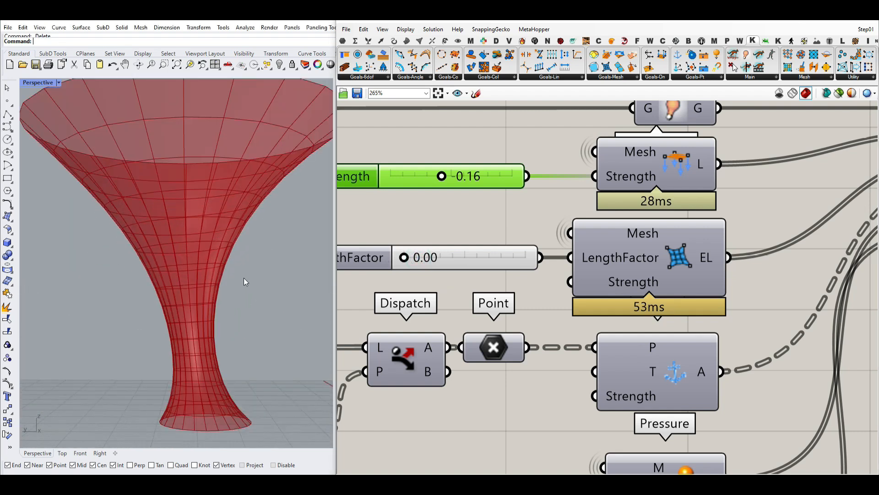
scroll(238, 275, down, 2)
right_drag(235, 274, 194, 299)
scroll(185, 352, up, 4)
scroll(200, 306, up, 3)
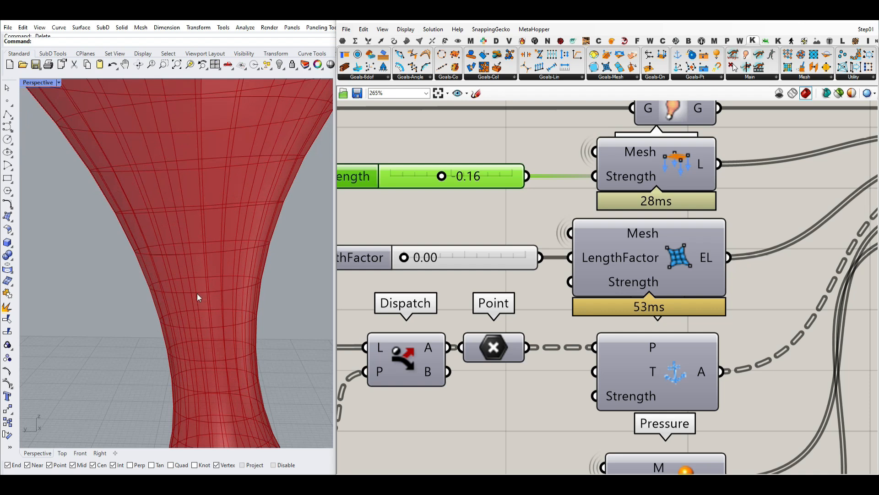
scroll(198, 294, up, 2)
click(194, 291)
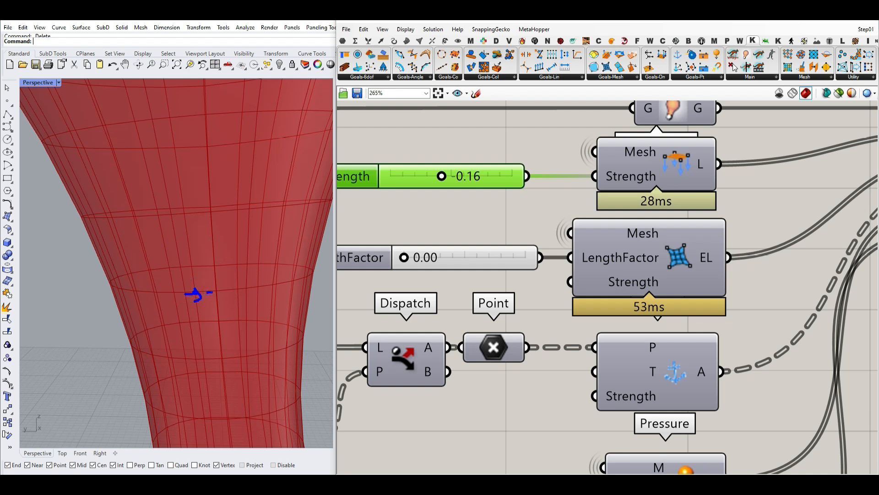
click(202, 290)
click(198, 281)
key(Escape)
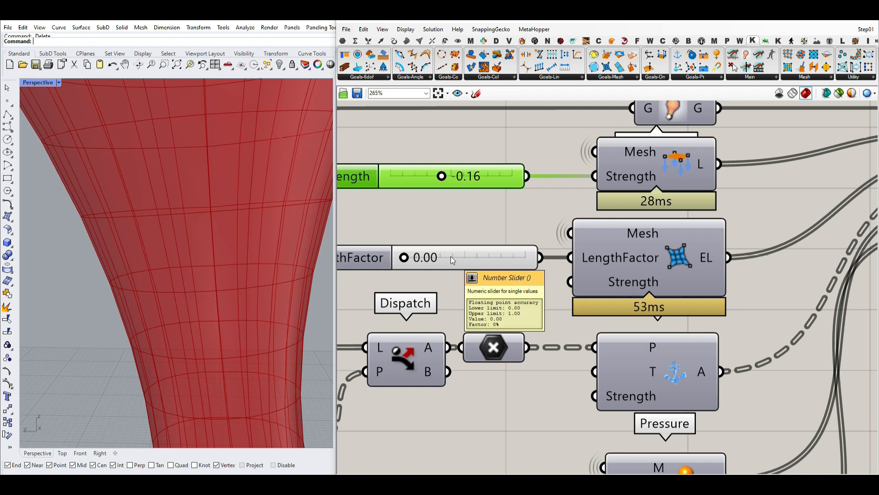
scroll(165, 248, down, 3)
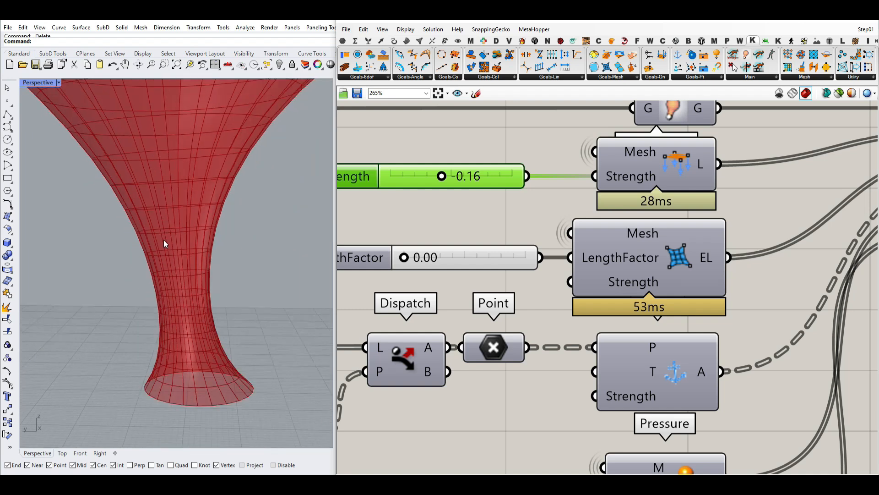
Step: Raise the EdgeLengths LengthFactor to 1 to compare the mesh shape, and return it to 0.00
drag(404, 257, 458, 260)
double_click(458, 260)
key(BackSpace)
text(1)
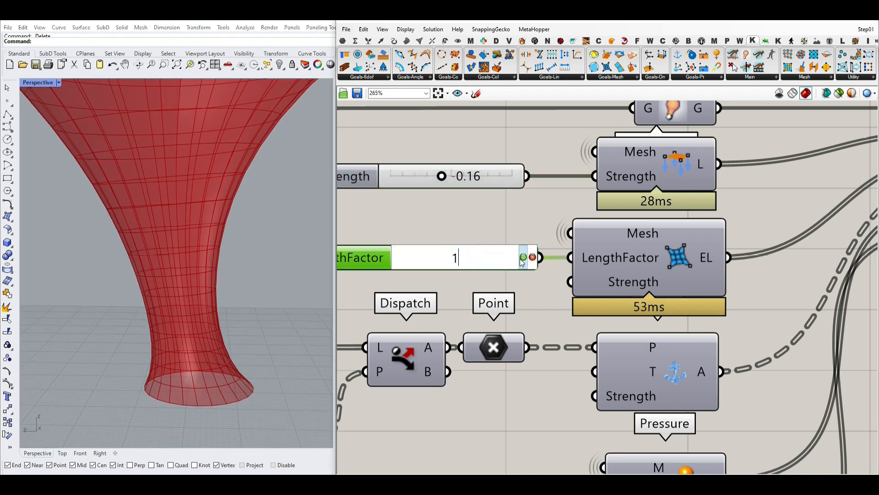
key(Return)
right_drag(233, 269, 147, 307)
drag(522, 258, 369, 262)
scroll(489, 264, down, 3)
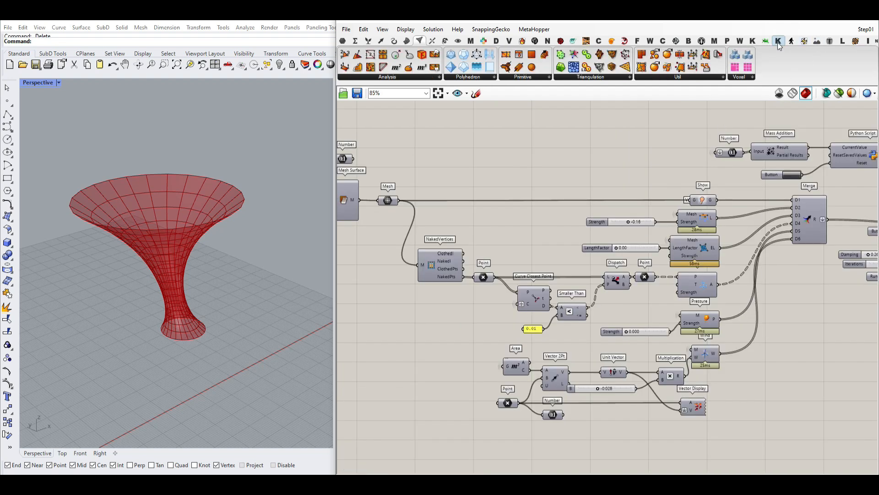
Step: Look up Kangaroo's point goals for the Anchor component, and preview and select the Point parameter that feeds it
click(753, 40)
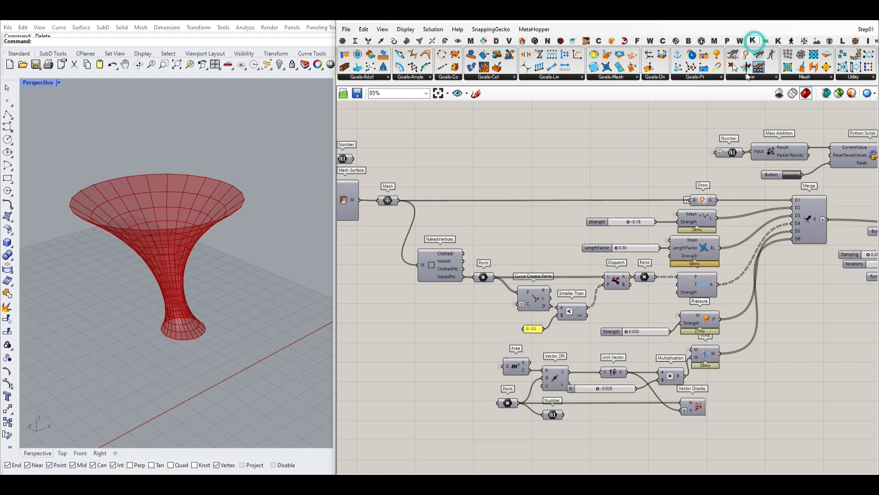
click(708, 76)
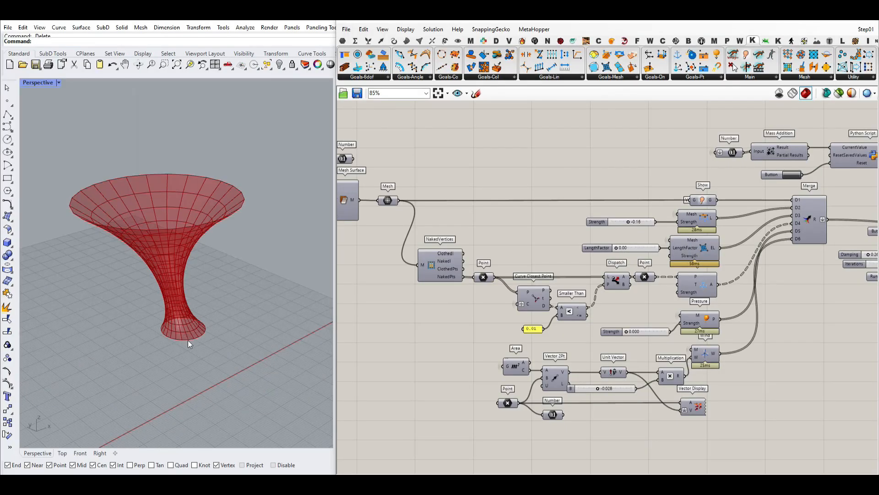
right_drag(660, 291, 641, 290)
scroll(643, 284, up, 4)
right_click(610, 270)
click(625, 288)
click(609, 270)
right_drag(186, 341, 235, 268)
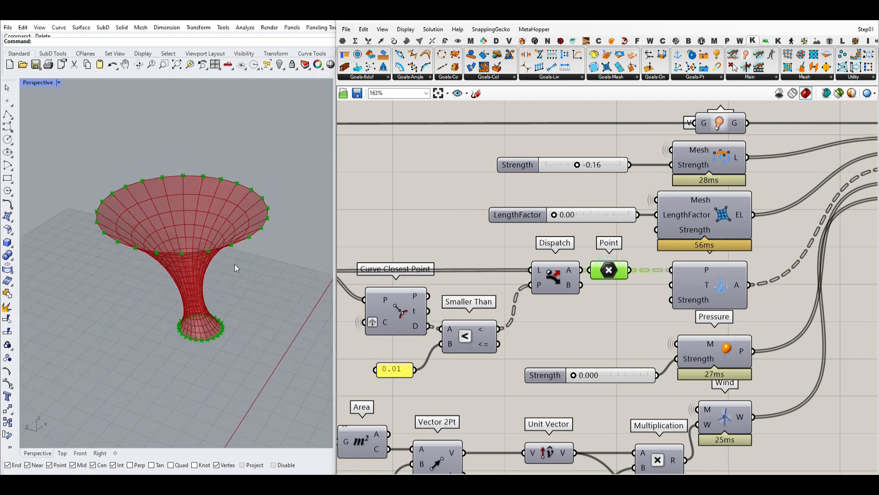
scroll(627, 282, down, 2)
Step: Find NakedVertices among Kangaroo's mesh tools and preview its naked points through the connected Point parameter
right_drag(402, 181, 493, 166)
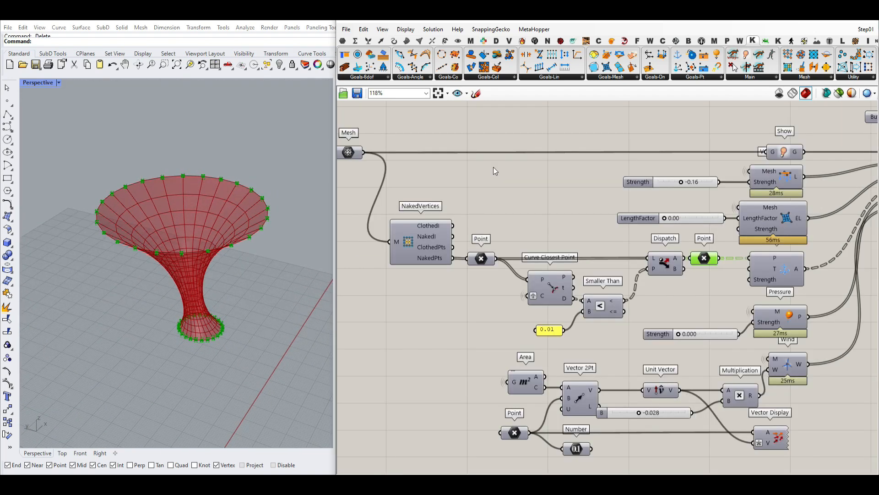
click(822, 77)
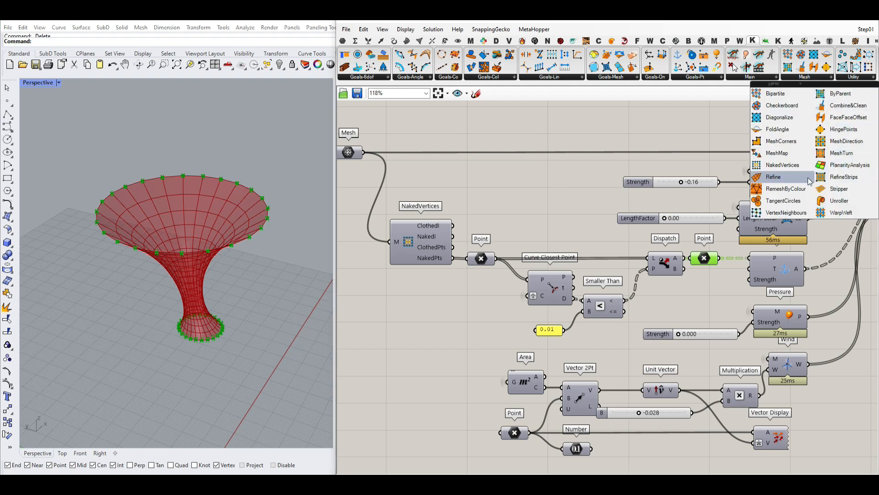
right_drag(474, 185, 512, 195)
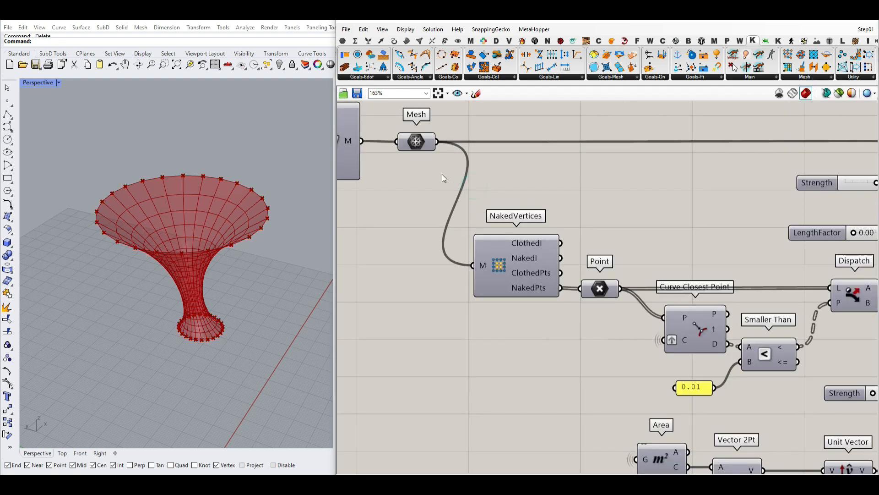
scroll(503, 269, up, 2)
right_click(510, 261)
right_drag(239, 307, 219, 265)
right_drag(430, 220, 485, 244)
Step: Preview the initial Mesh to compare it with the naked points along its rims and seam, and hide it again
right_click(382, 132)
click(404, 151)
right_drag(216, 248, 120, 259)
right_drag(355, 185, 504, 202)
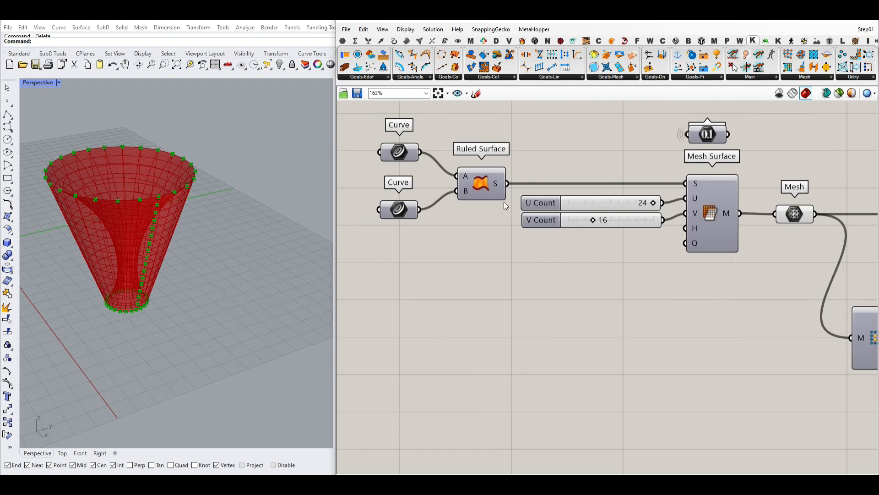
right_drag(163, 323, 161, 215)
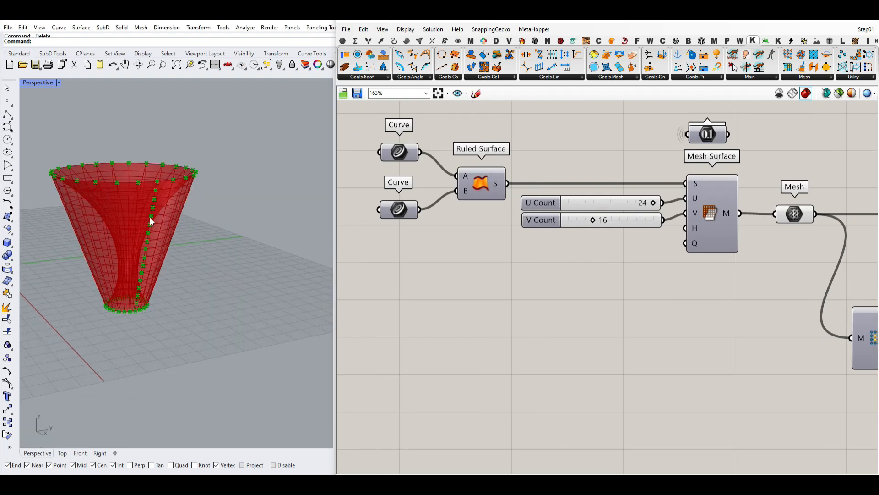
right_drag(794, 259, 539, 206)
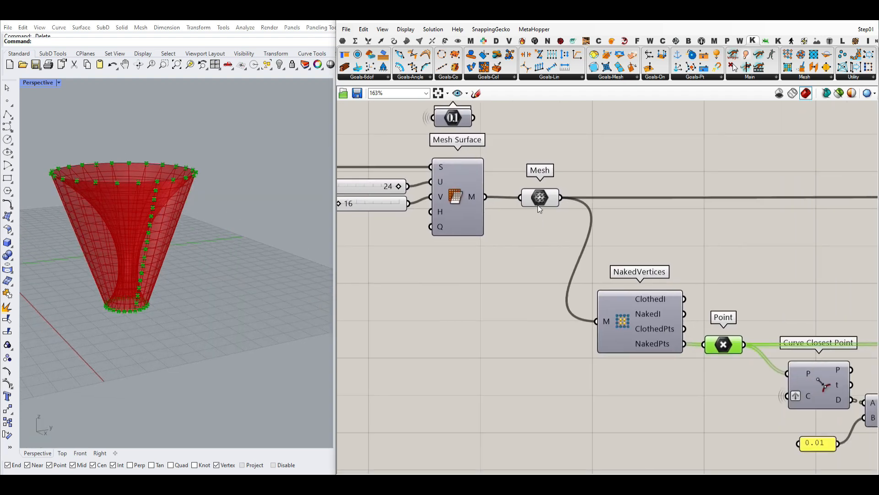
right_click(544, 196)
click(569, 209)
right_drag(272, 289, 243, 275)
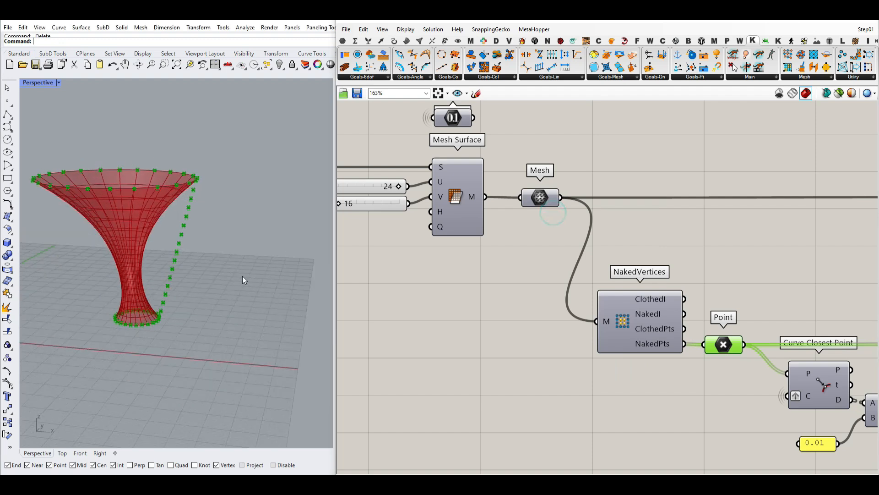
Step: Locate Curve Closest Point among the curve analysis components and inspect the naked Point values that feed it
right_drag(749, 357, 402, 277)
scroll(532, 289, up, 3)
click(394, 40)
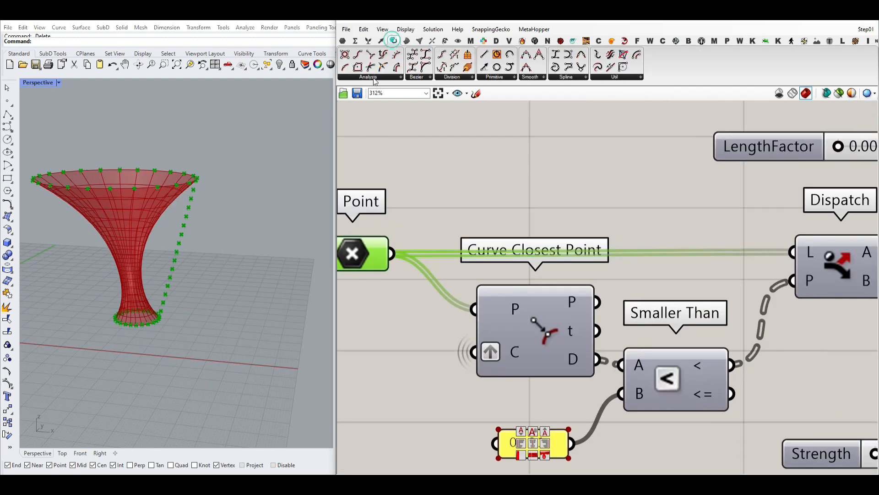
click(374, 79)
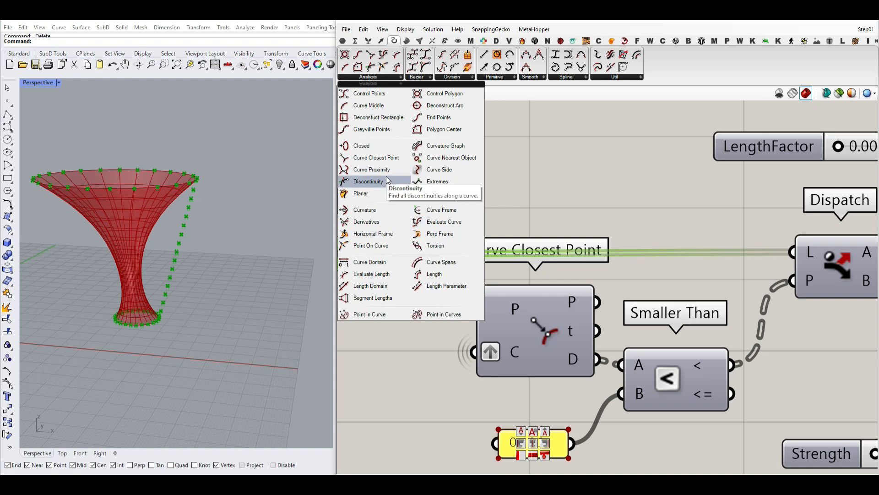
click(561, 161)
right_drag(475, 253, 557, 232)
click(440, 233)
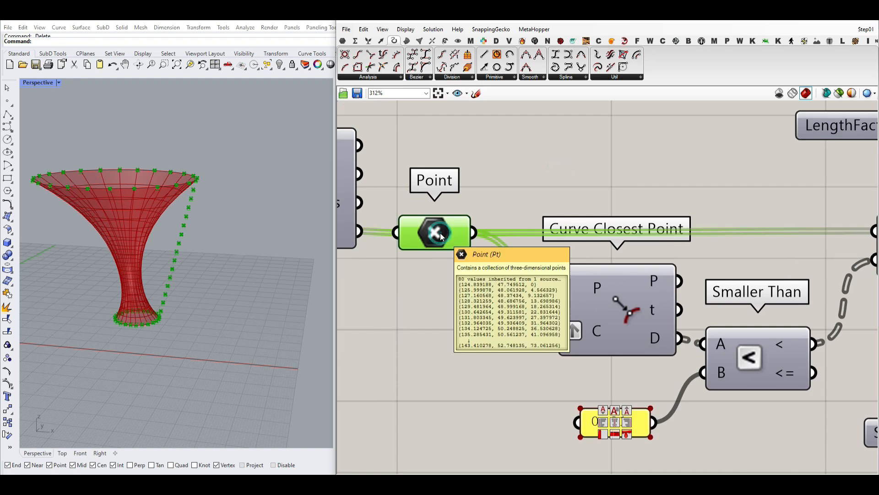
Step: Select Curve Closest Point and trace its C input back to the two source curves of the ruled surface
click(620, 317)
scroll(686, 295, down, 4)
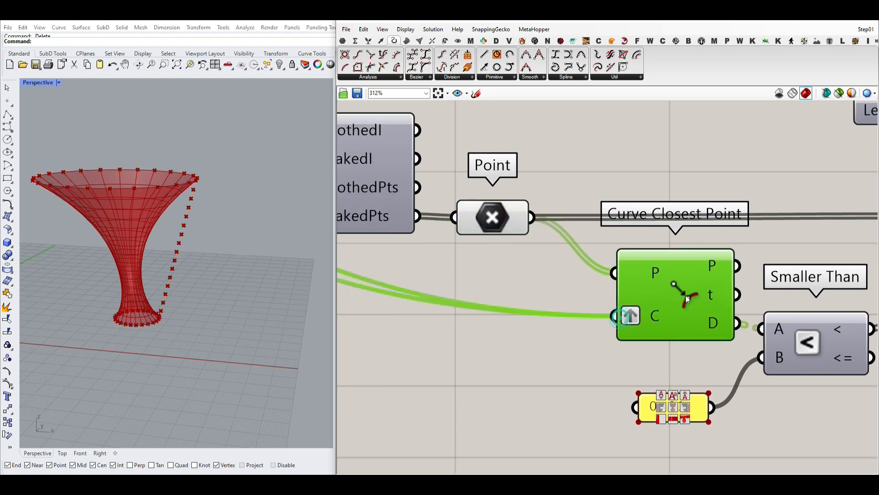
right_drag(365, 179, 569, 256)
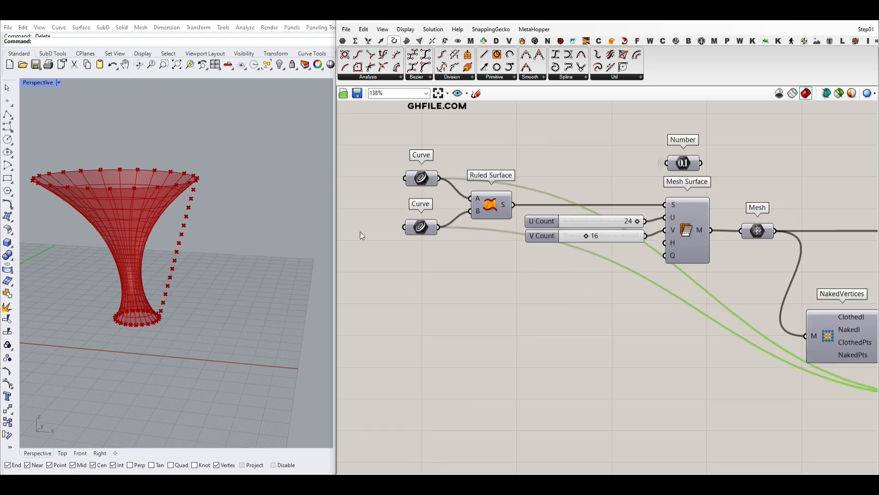
right_drag(813, 264, 339, 155)
scroll(483, 286, up, 4)
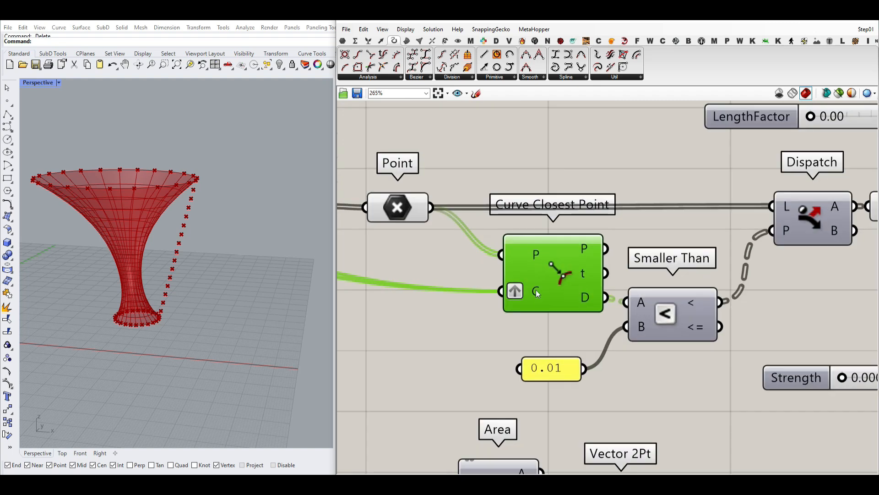
right_drag(536, 290, 481, 286)
scroll(481, 285, up, 2)
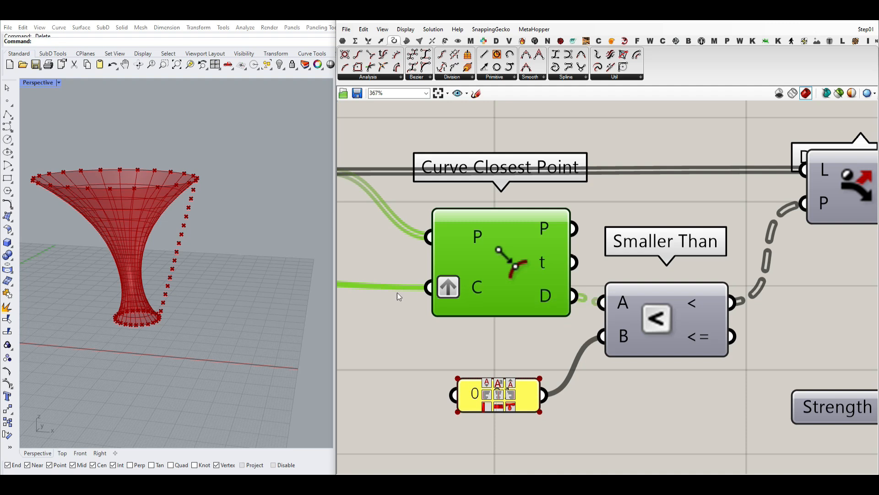
Step: Examine the naked points along the rims and seam in the model, and inspect Curve Closest Point's Distance output
right_drag(152, 227, 177, 259)
scroll(180, 259, down, 4)
scroll(164, 273, up, 4)
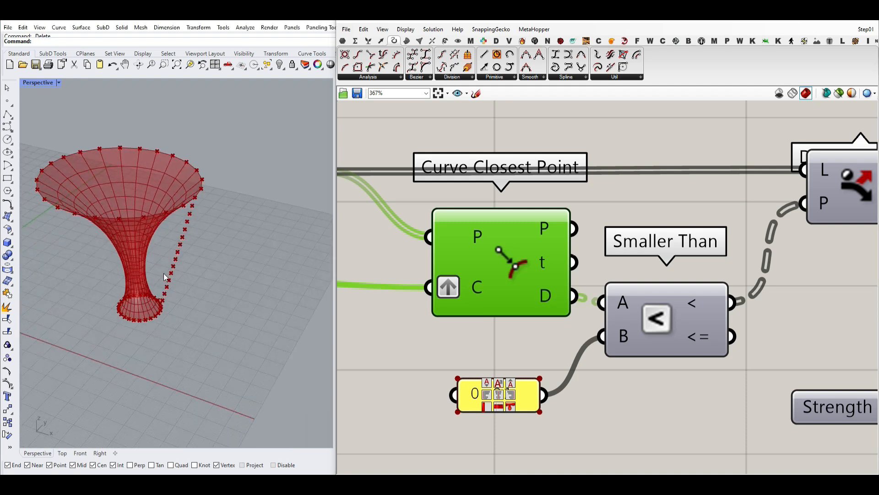
scroll(119, 243, up, 3)
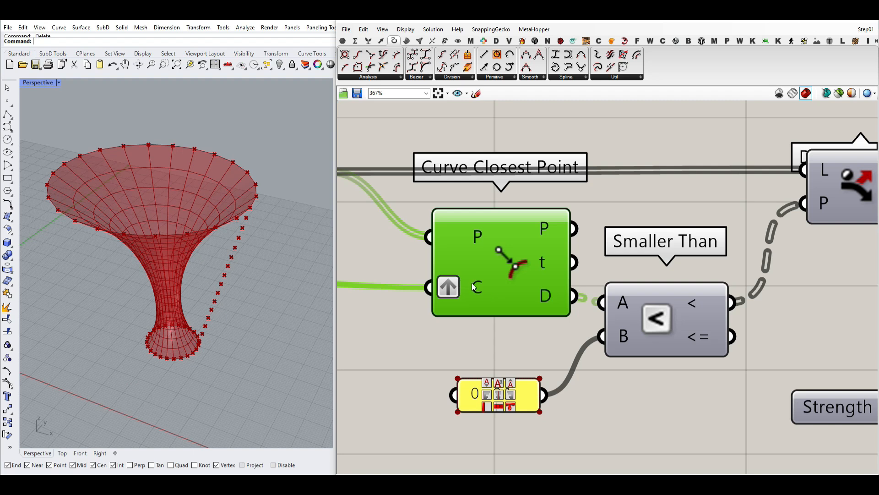
mouse_move(472, 285)
right_drag(547, 285, 545, 220)
mouse_move(544, 221)
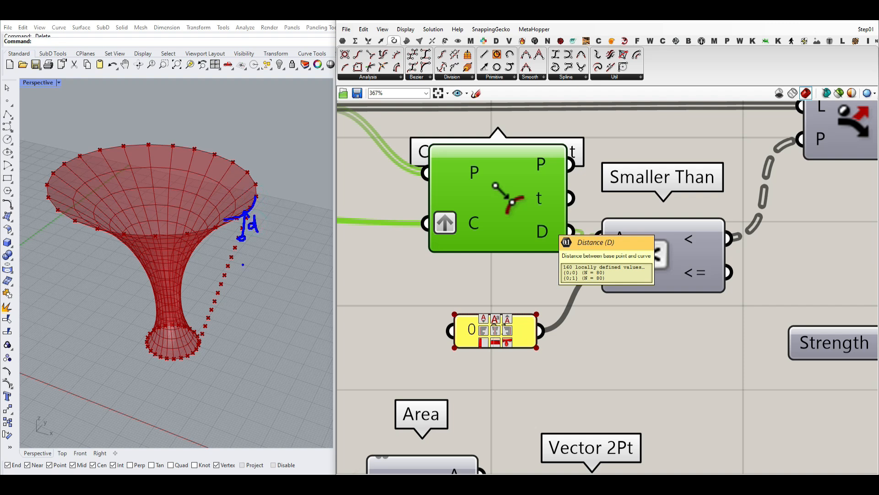
Step: Mark the distances from the seam points to the rim curves with on-screen annotations, and clear them
drag(239, 240, 224, 281)
mouse_move(186, 323)
mouse_down()
mouse_move(205, 336)
mouse_move(202, 355)
mouse_move(170, 367)
mouse_up()
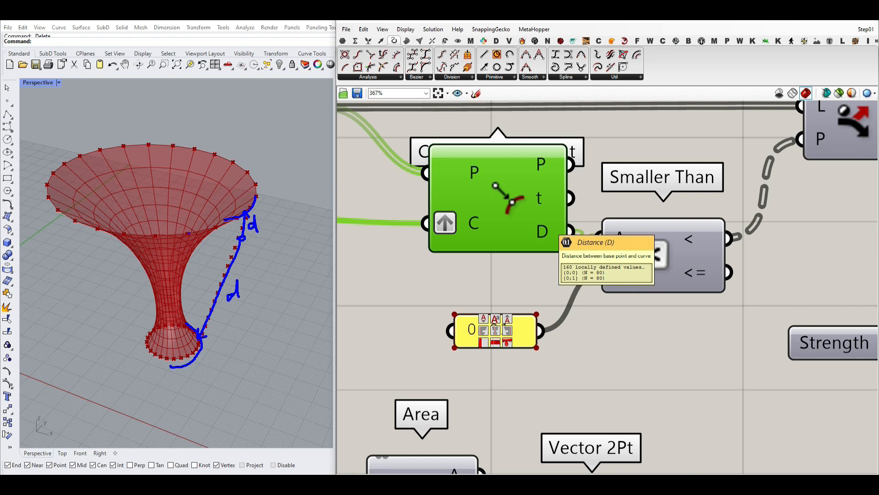
mouse_move(184, 228)
mouse_down()
mouse_move(192, 238)
mouse_move(198, 229)
mouse_move(195, 236)
mouse_up()
drag(255, 249, 270, 273)
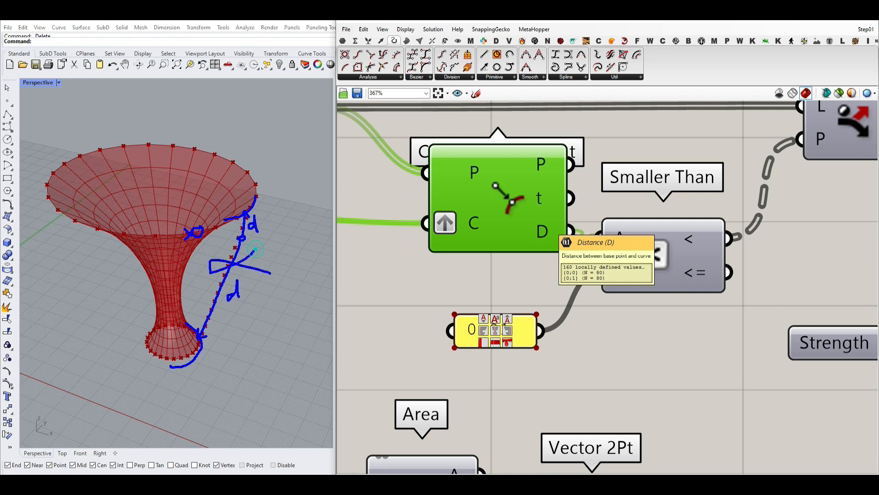
key(Escape)
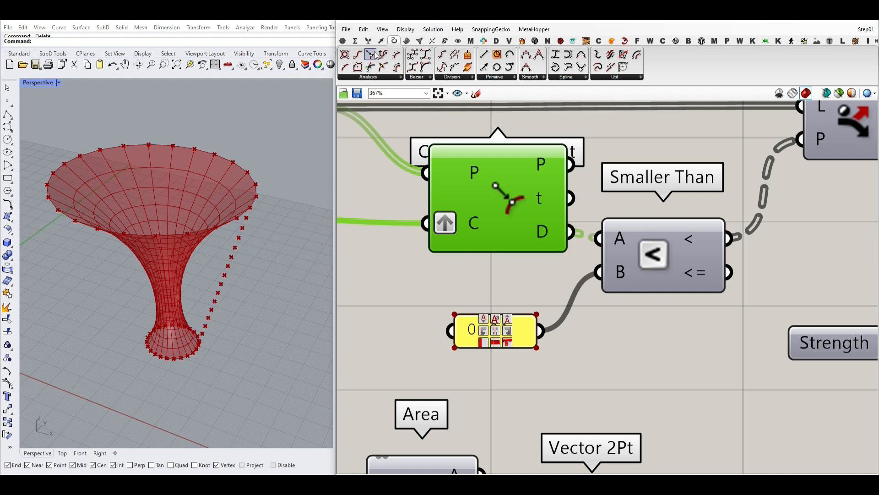
Step: Find Smaller Than among the maths operators and follow its comparison with 0.01 to the Dispatch pattern input
click(355, 40)
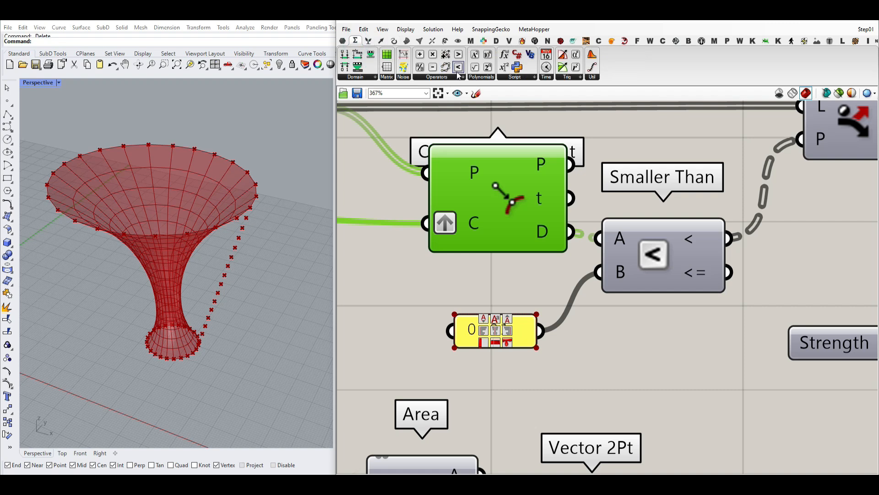
scroll(569, 329, down, 3)
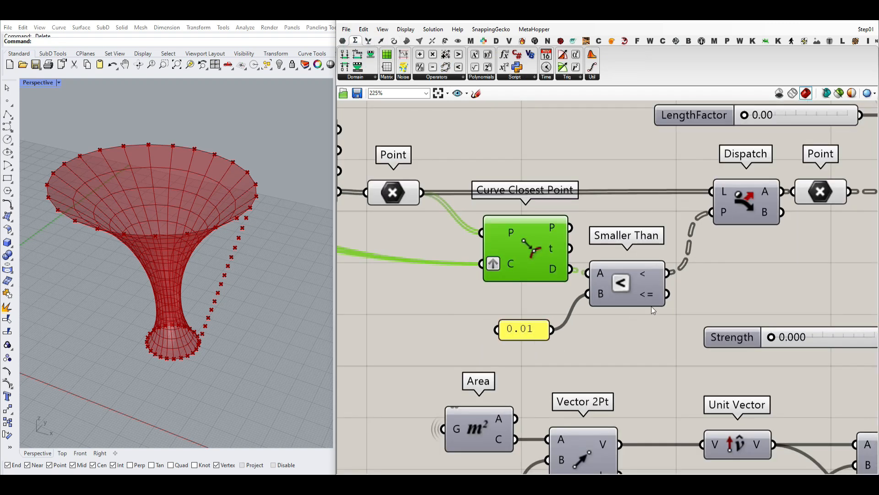
right_drag(651, 306, 521, 281)
scroll(589, 227, down, 4)
scroll(563, 202, up, 3)
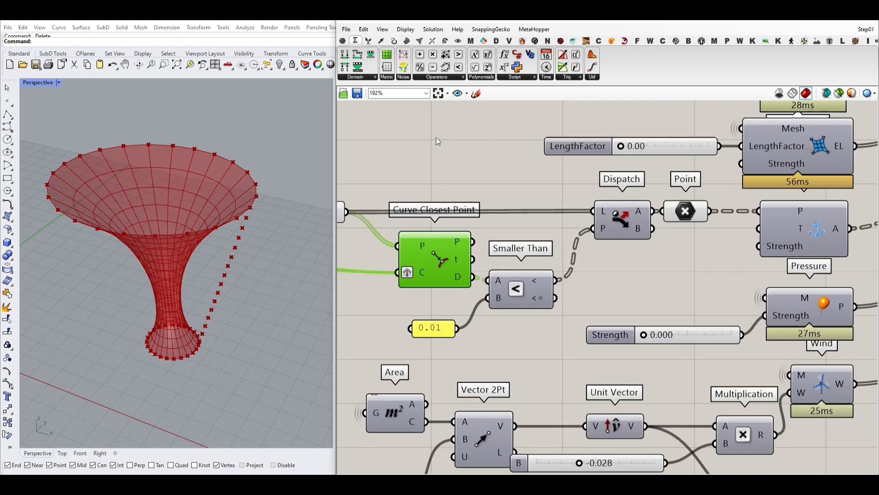
Step: Find Dispatch among the list components and select the Point parameter on its A output to highlight the filtered points
click(368, 40)
click(362, 77)
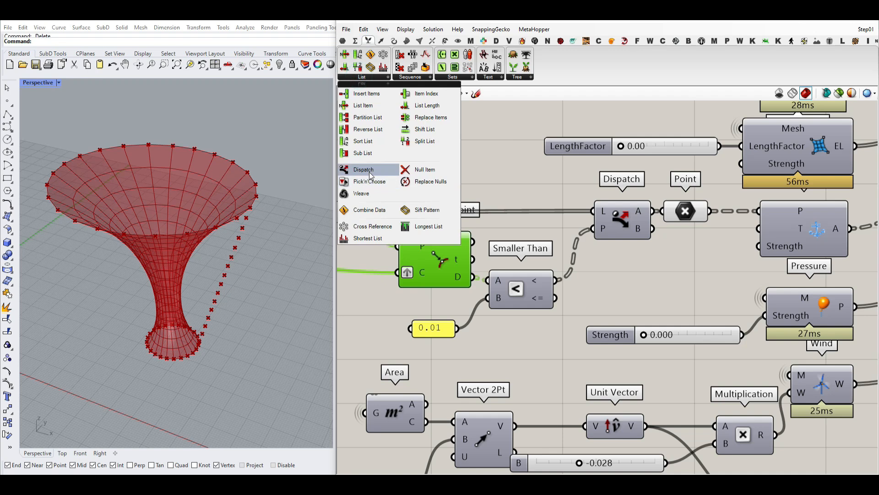
click(685, 299)
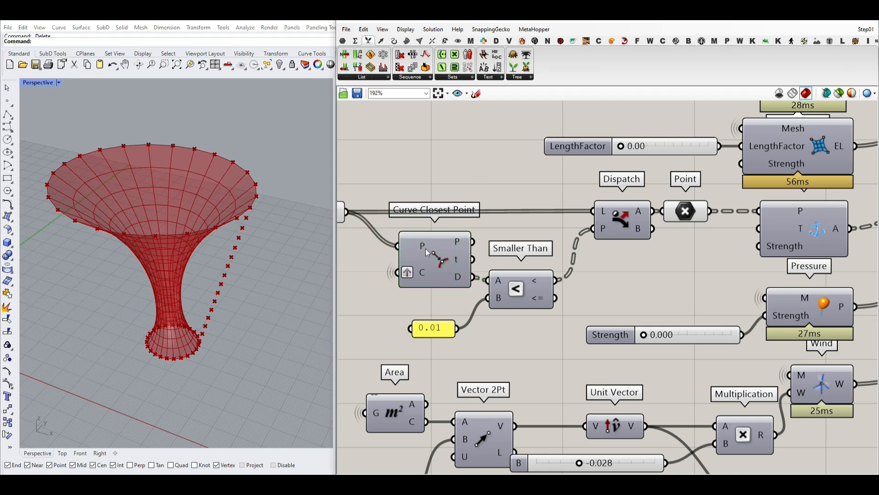
click(685, 211)
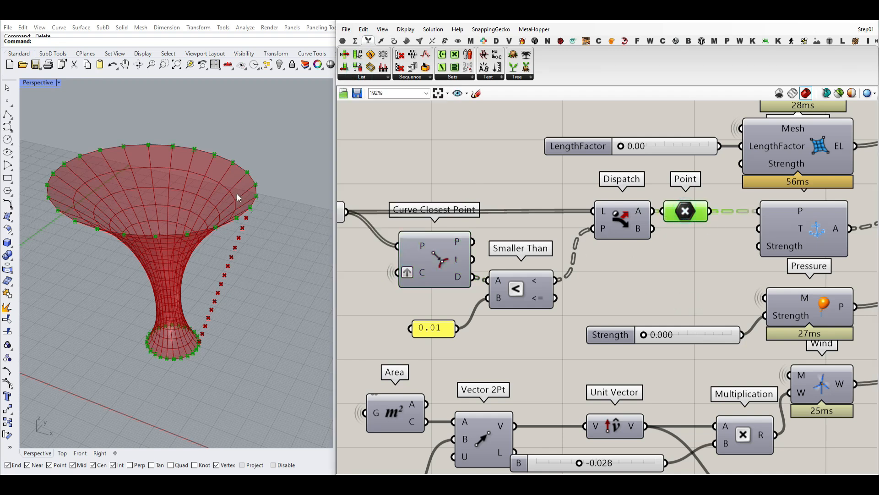
Step: Hide the preview of NakedVertices and its Point parameter, and select the Point parameter after Dispatch to highlight the rim points
scroll(699, 264, down, 5)
click(522, 227)
right_click(570, 180)
click(588, 195)
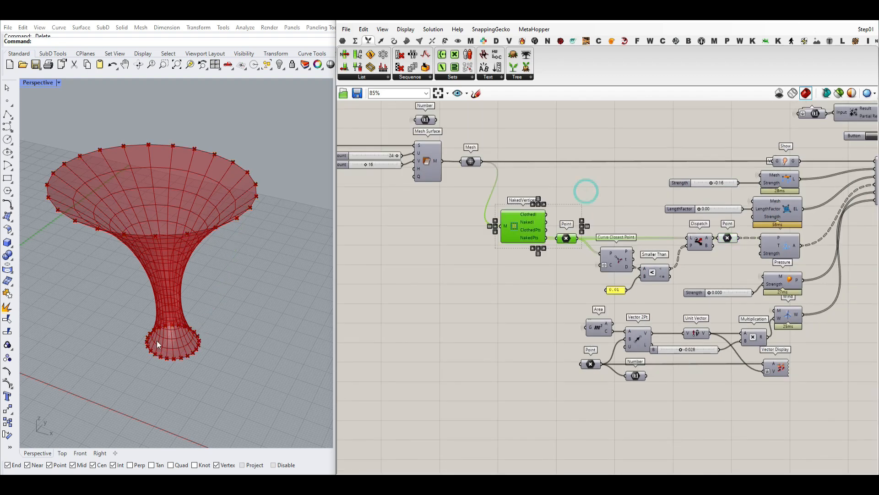
scroll(580, 251, up, 3)
click(570, 239)
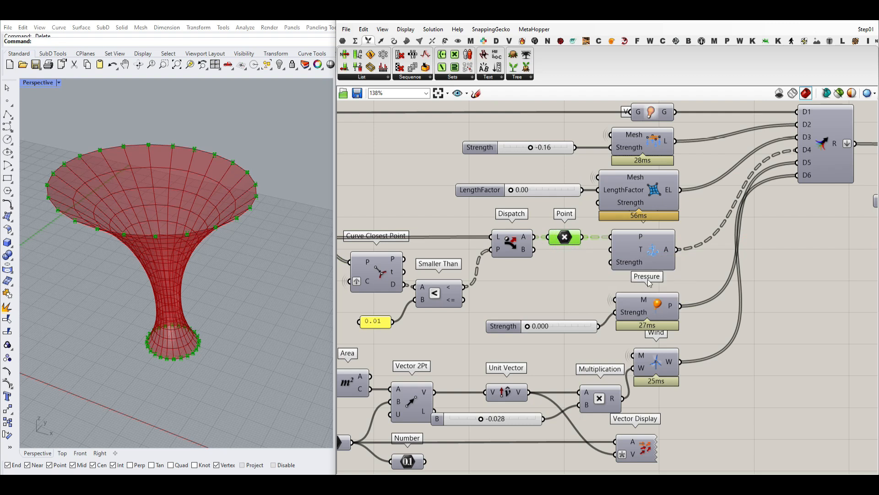
Step: Find Anchor among Kangaroo's point goals, select its component, trace it to the Merge, and examine the anchored rims in the model
click(752, 40)
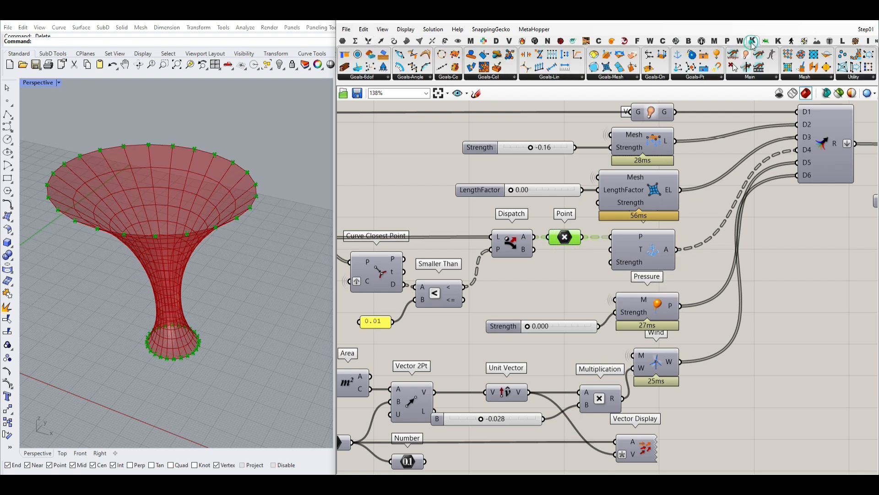
click(718, 78)
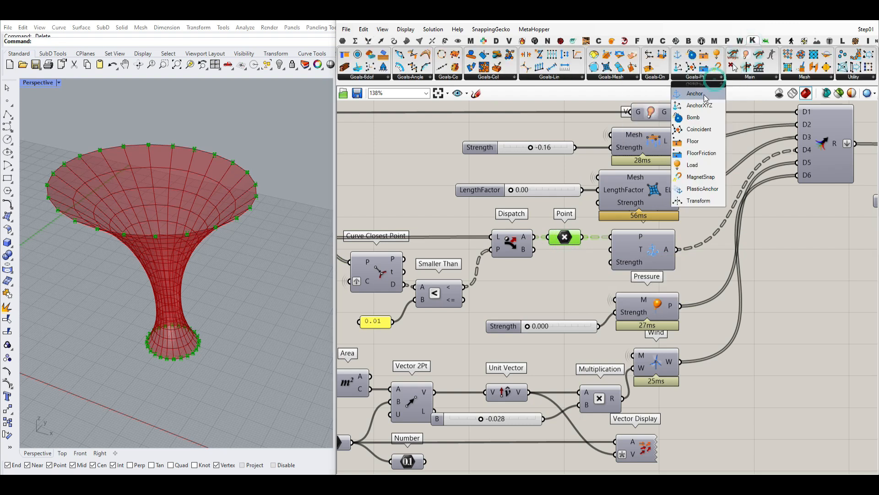
click(647, 255)
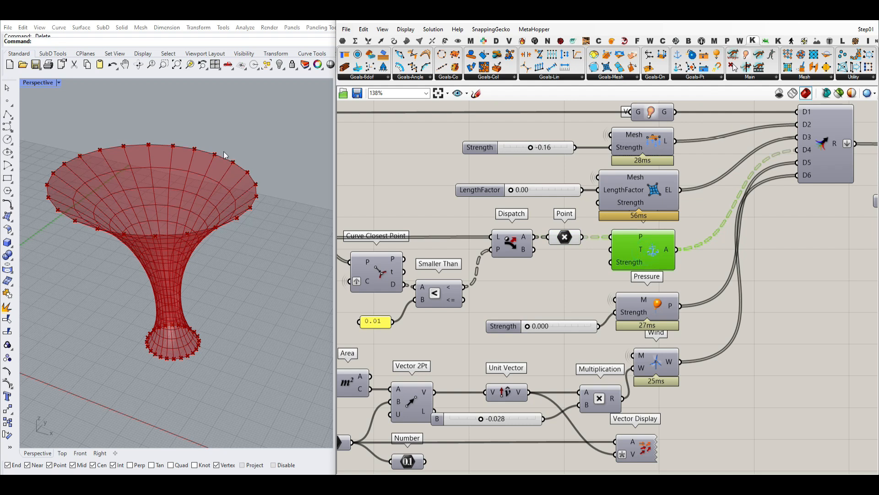
right_drag(698, 225, 578, 263)
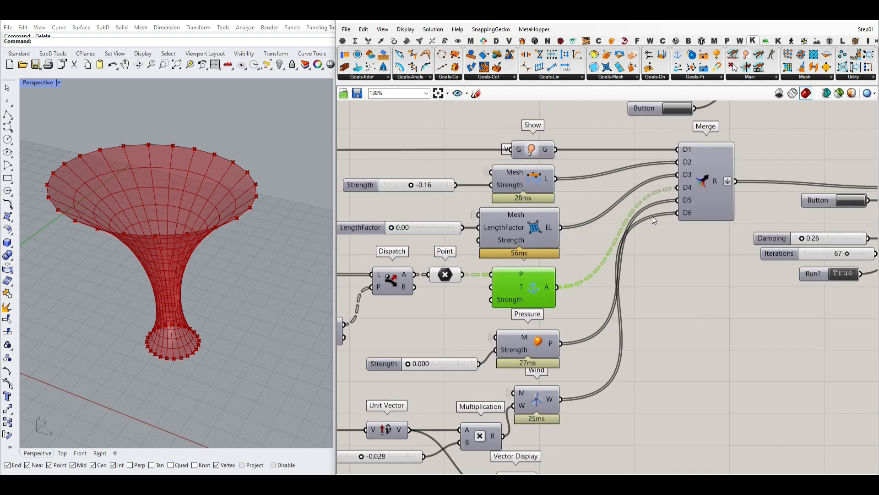
scroll(675, 200, up, 2)
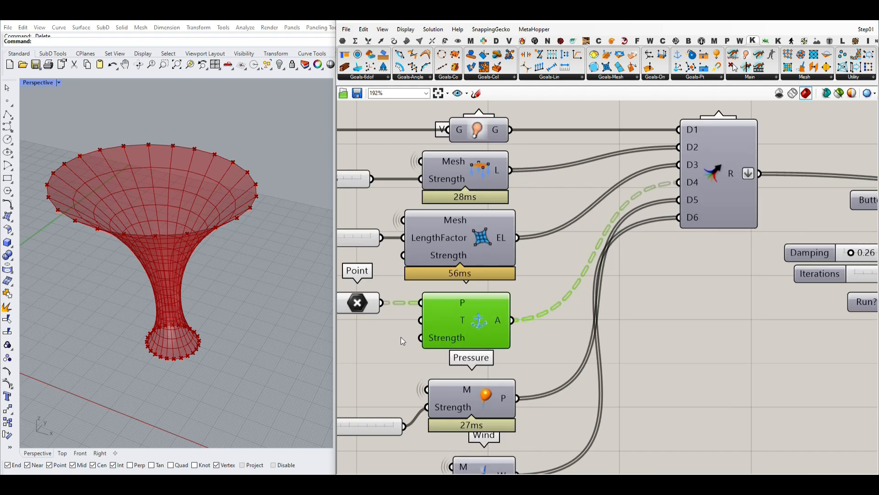
right_drag(179, 339, 226, 303)
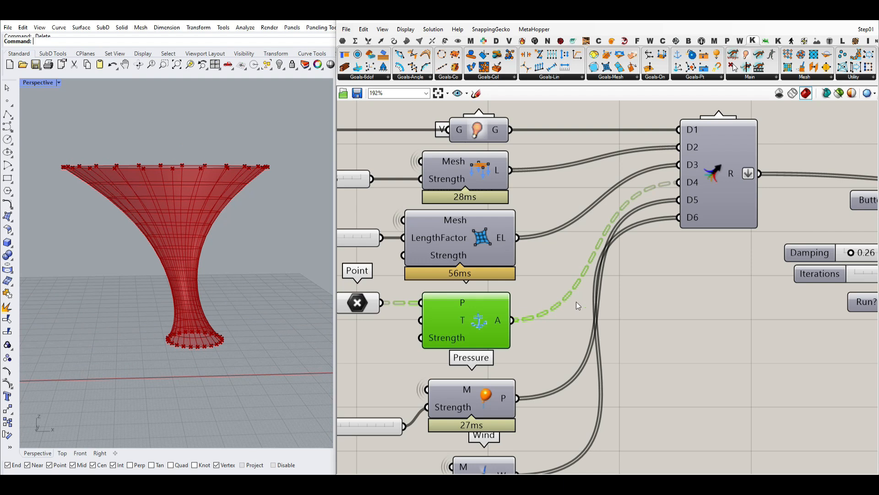
scroll(578, 298, down, 3)
right_drag(201, 296, 256, 302)
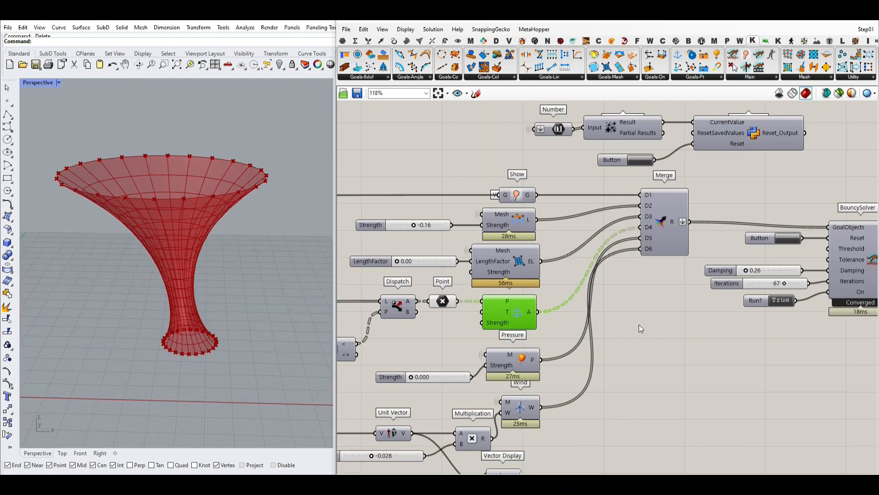
Step: Find Pressure among Kangaroo's mesh goals and set the Pressure component's Strength to 0.042
scroll(628, 323, up, 3)
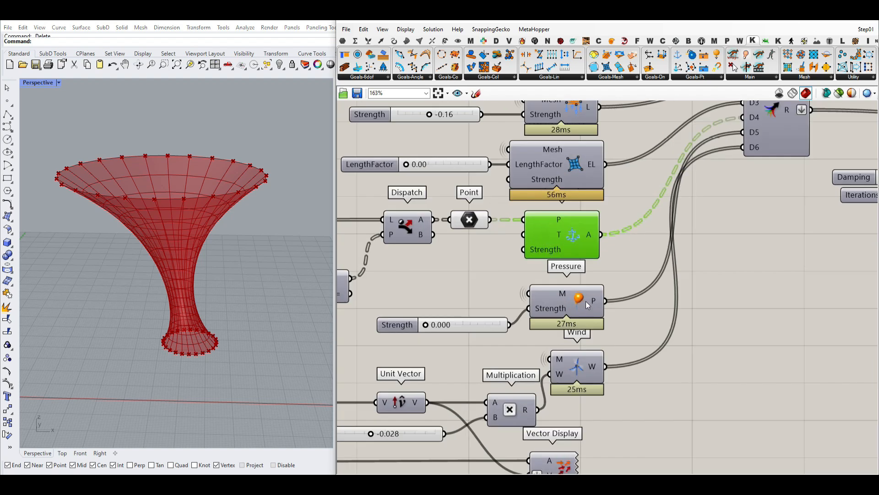
click(635, 78)
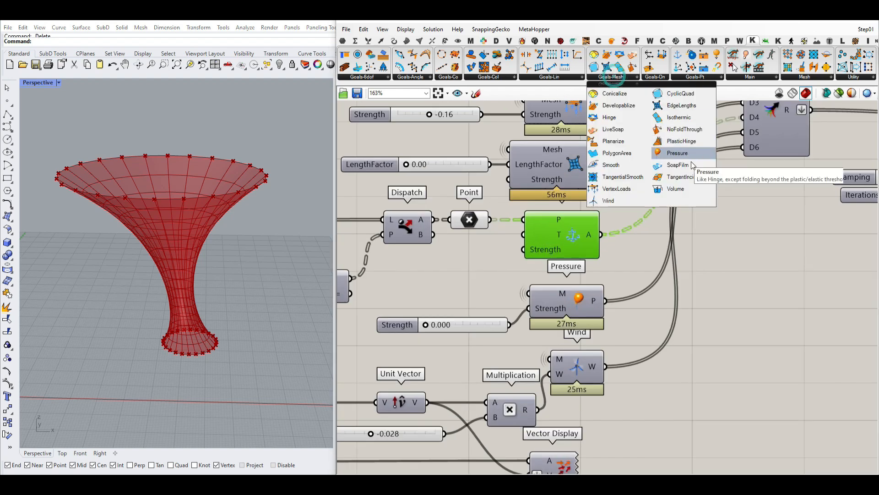
right_drag(713, 322, 735, 302)
drag(506, 301, 451, 294)
click(496, 324)
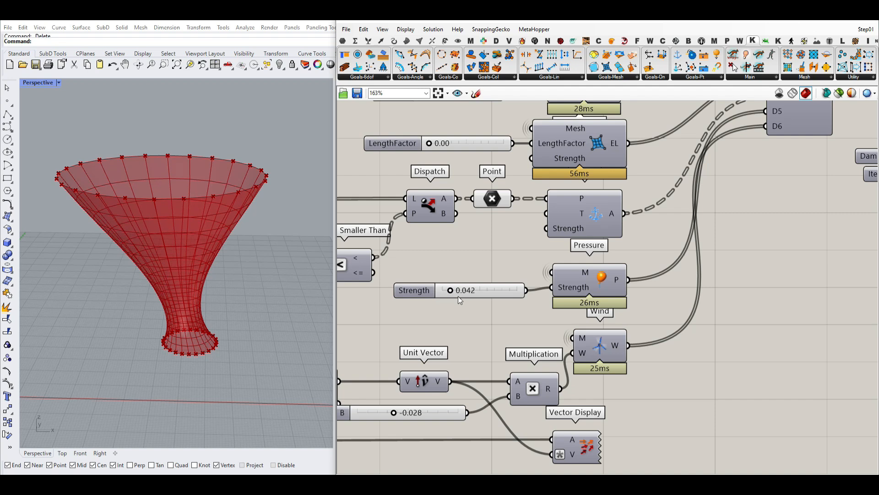
Step: Annotate the Pressure Strength slider with the range 0 to 0.1, and clear the annotation
drag(424, 265, 501, 272)
click(492, 270)
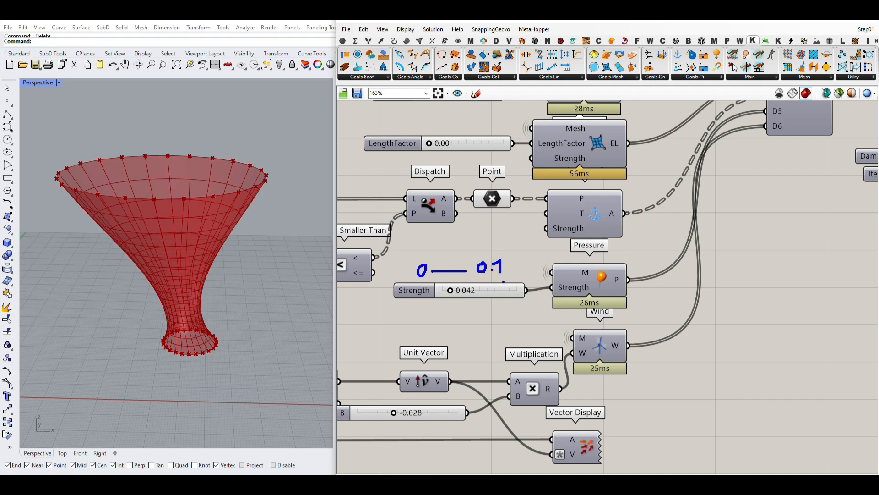
key(Escape)
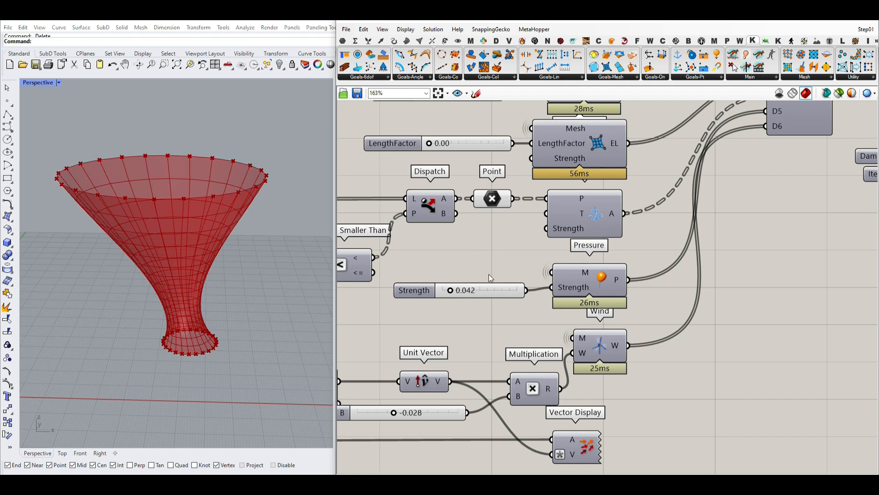
Step: Reset the BouncySolver with the Pressure goal active and examine the relaxed mesh up close
mouse_move(451, 293)
mouse_down()
mouse_move(474, 290)
mouse_move(444, 294)
mouse_up()
scroll(522, 304, down, 3)
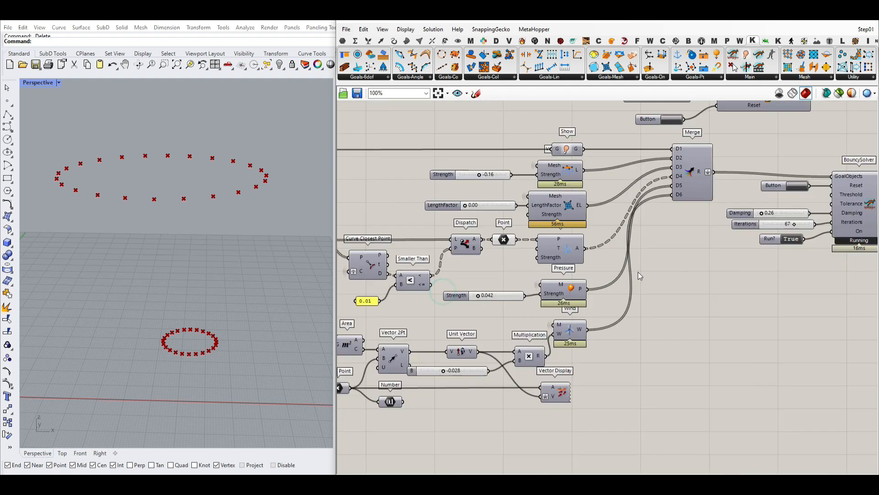
click(796, 186)
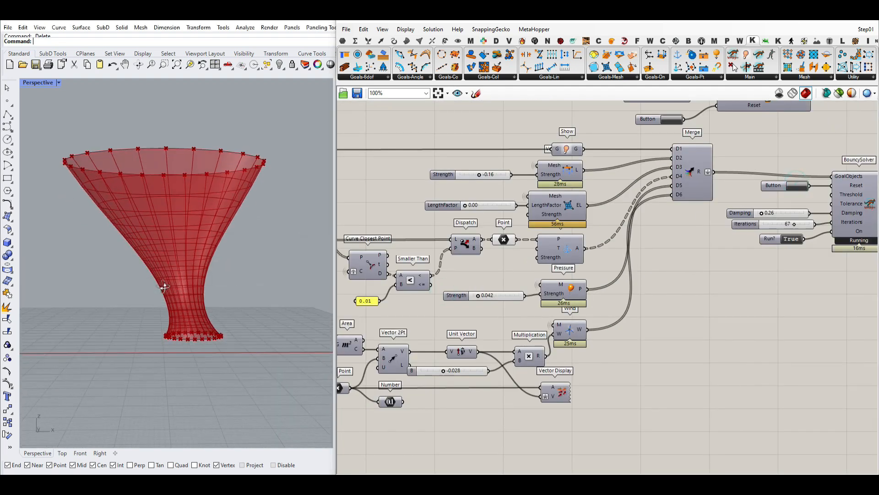
scroll(181, 285, up, 3)
scroll(440, 300, up, 2)
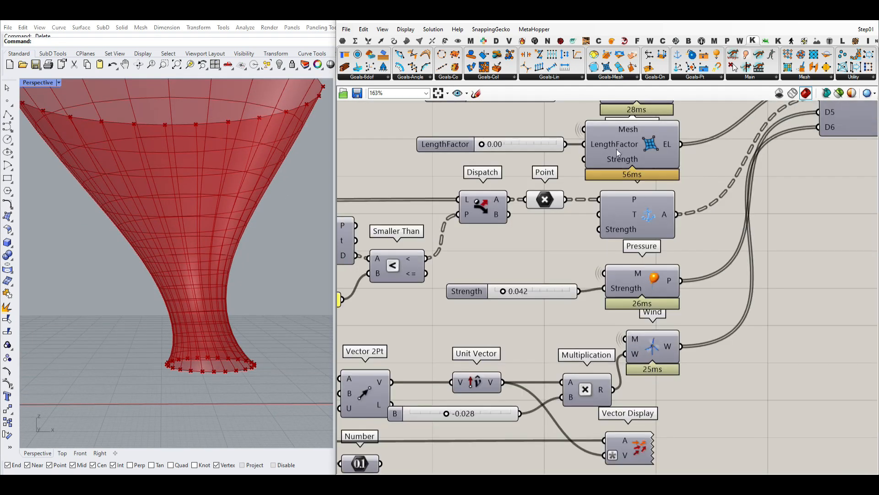
Step: Look up Kangaroo's mesh goals for Wind, and select the Wind component to highlight its connections
click(622, 79)
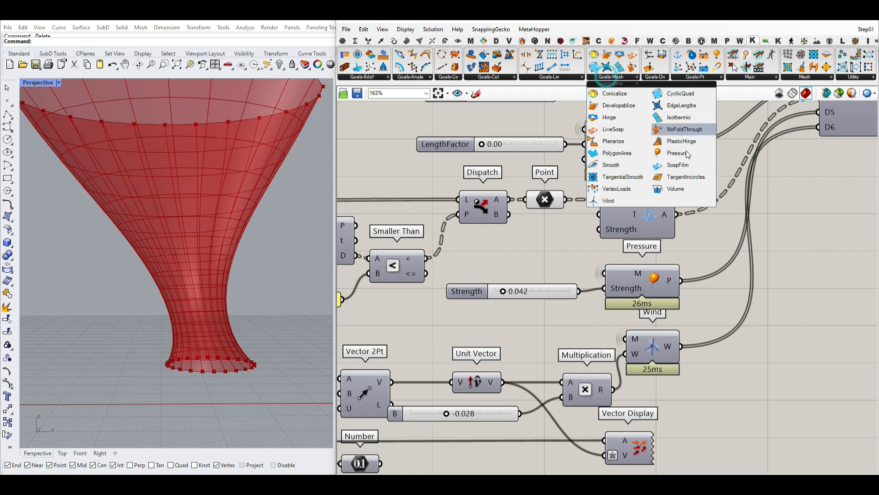
right_drag(734, 360, 731, 311)
click(652, 296)
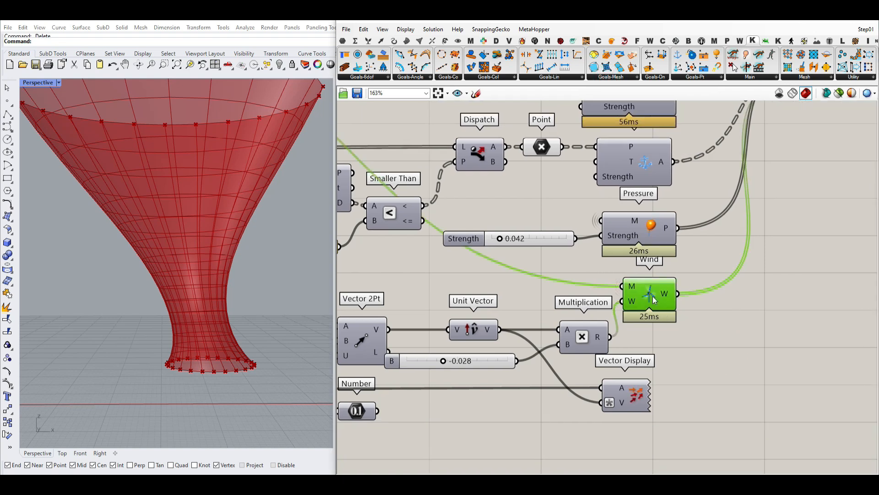
Step: Insert a second Unit Vector between the Multiplication result and the V input of Vector Display
scroll(411, 242, down, 4)
right_drag(354, 169, 384, 183)
scroll(571, 277, up, 3)
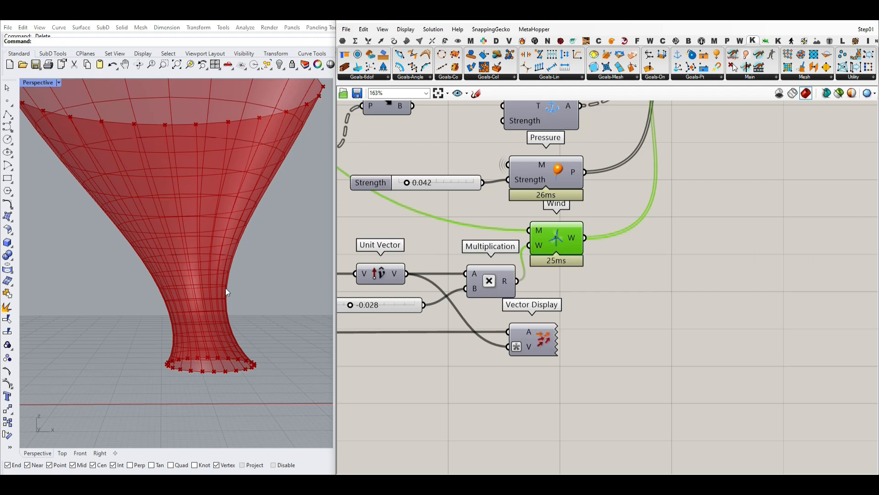
scroll(226, 288, down, 5)
right_drag(522, 326, 537, 327)
right_click(566, 339)
click(586, 355)
click(609, 321)
right_drag(609, 320, 870, 328)
right_click(451, 341)
click(476, 307)
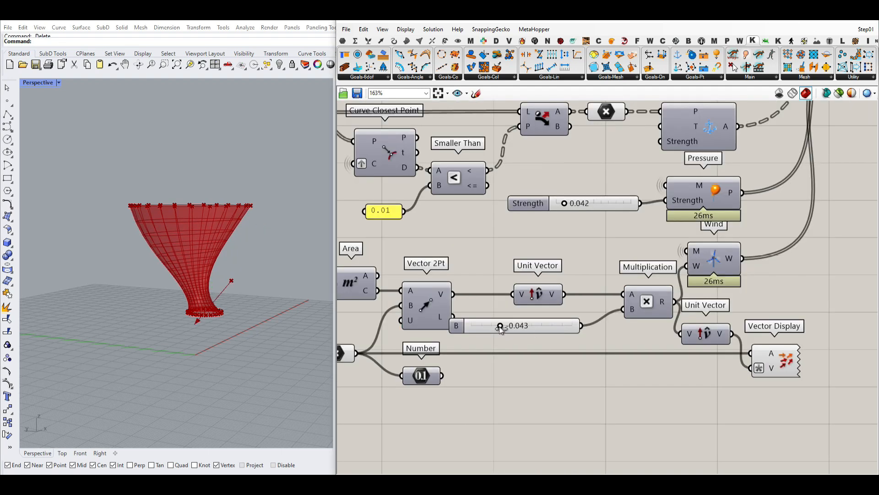
Step: Set the Multiplication's B slider to 0.085 and reposition the wind direction point beside the mesh in the viewport
drag(500, 329, 565, 328)
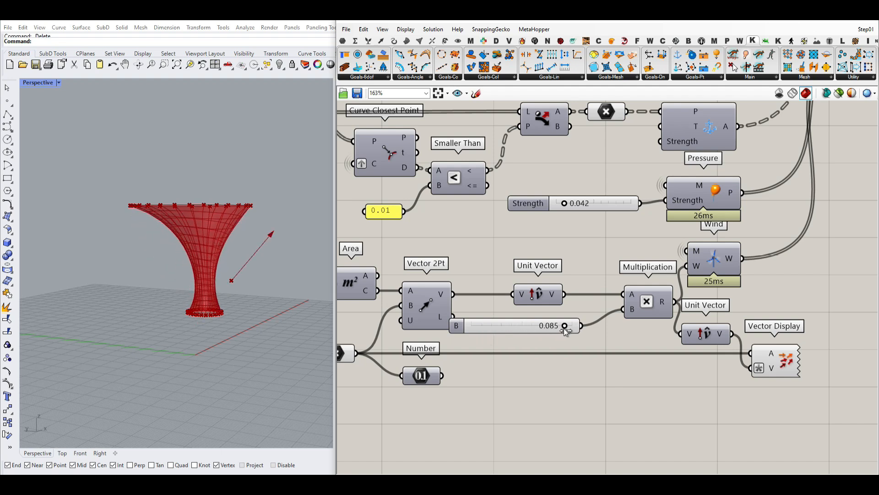
right_drag(546, 326, 667, 313)
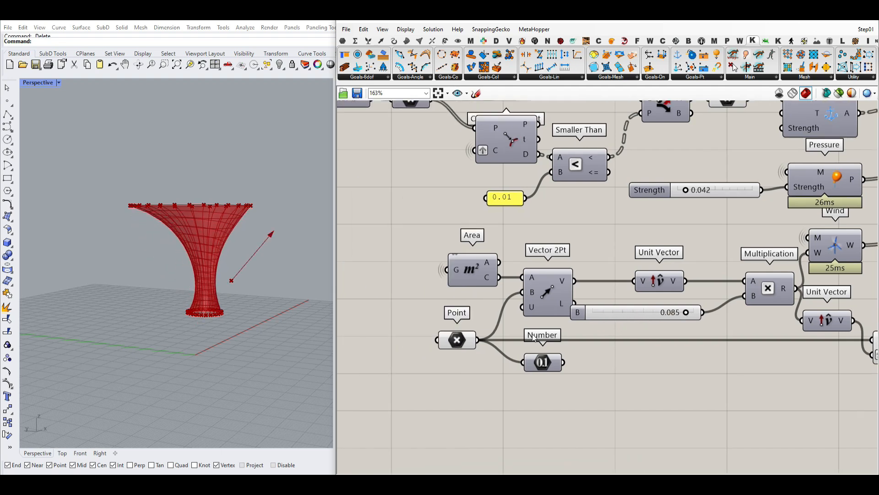
click(456, 341)
click(231, 280)
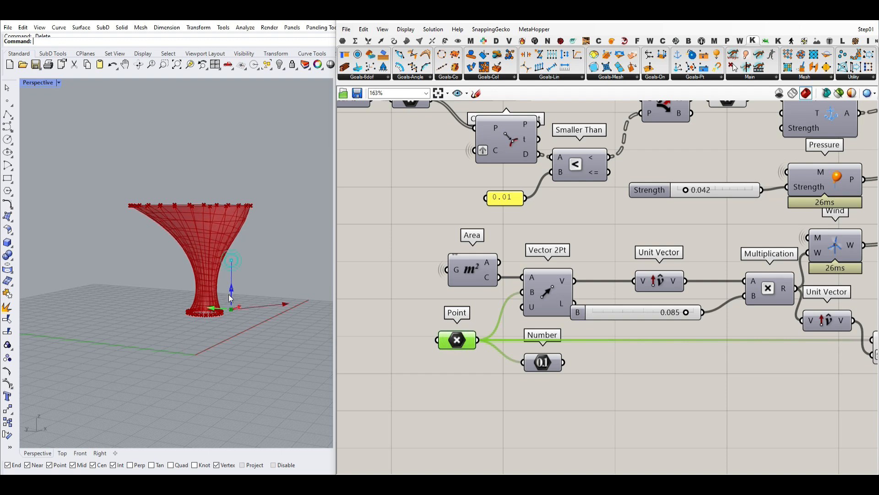
drag(231, 278, 196, 282)
scroll(232, 227, up, 6)
right_drag(222, 282, 152, 311)
drag(174, 329, 226, 324)
Step: Look up Area among the surface analysis components and trace its geometry input back to the first Curve parameter
right_drag(464, 261, 493, 282)
click(495, 280)
click(407, 41)
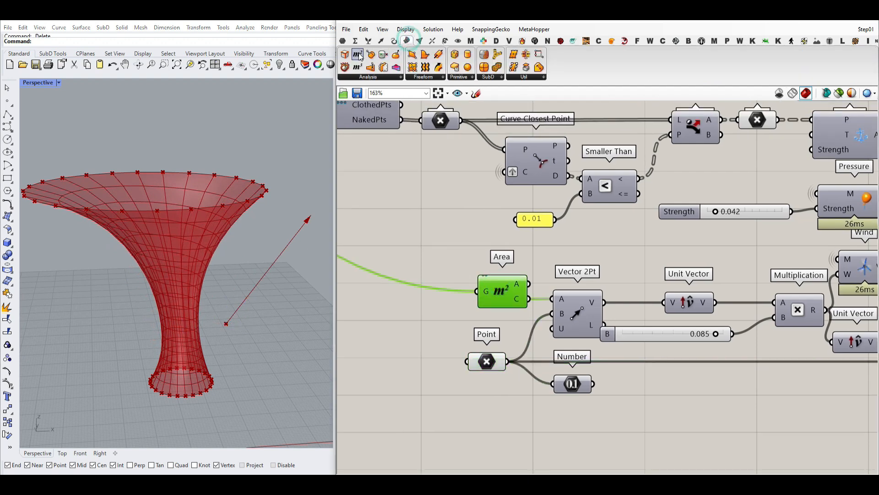
right_drag(449, 250, 496, 245)
scroll(495, 245, down, 5)
scroll(459, 227, up, 4)
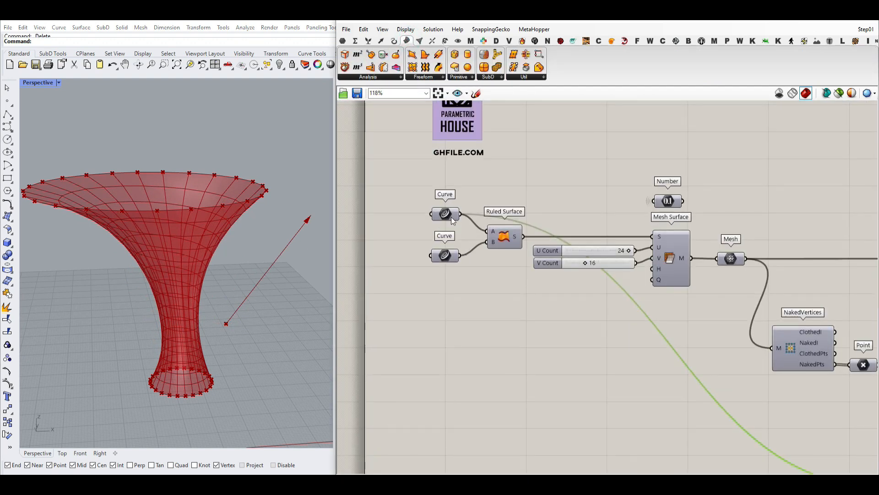
click(445, 214)
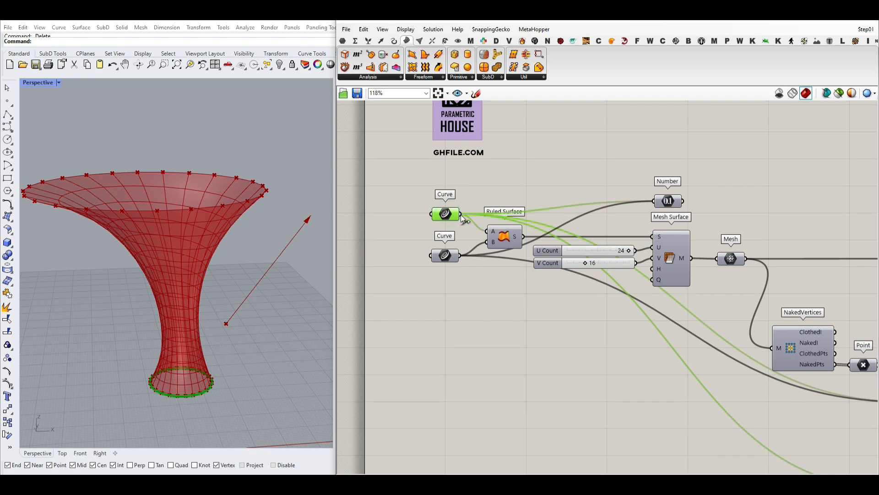
Step: Select the Area component to examine the base circle's centroid, and annotate an arrow from it to the wind point
right_drag(648, 348, 495, 243)
scroll(495, 243, down, 4)
scroll(520, 266, up, 5)
right_click(521, 261)
click(526, 272)
click(526, 272)
scroll(182, 400, up, 5)
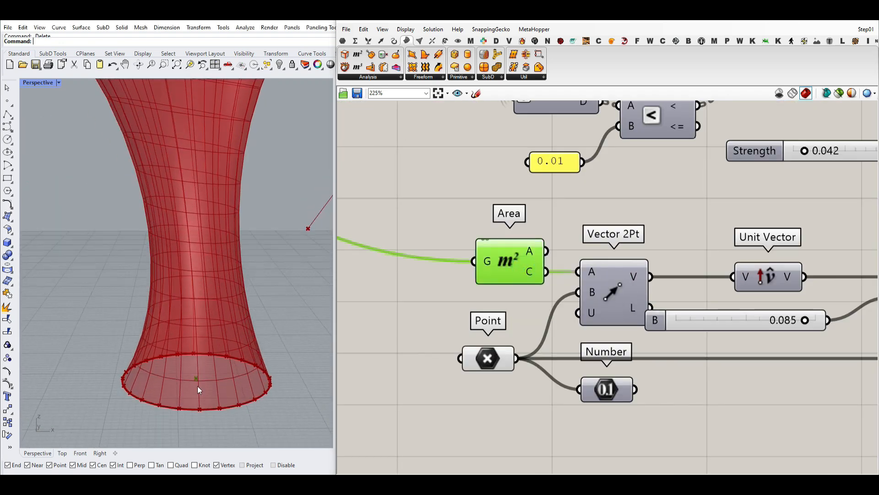
scroll(198, 387, down, 2)
drag(195, 380, 256, 303)
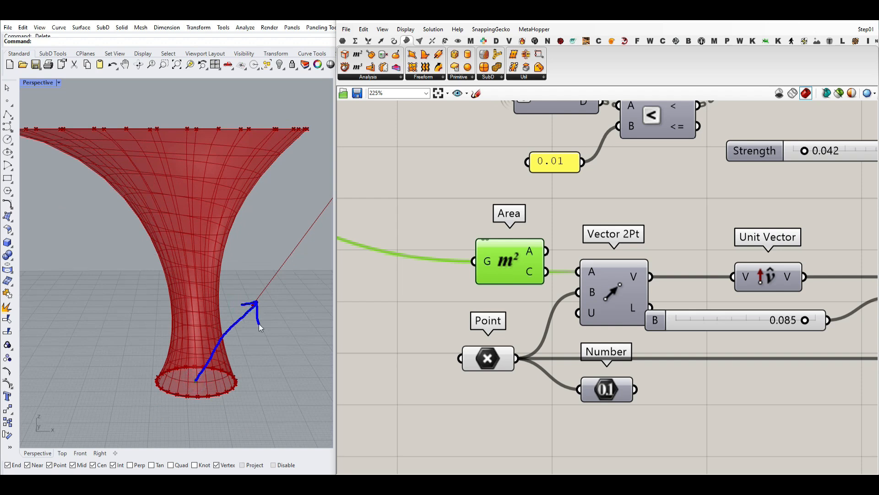
Step: Find Vector 2Pt among the vector components, highlight the Point feeding its B input, and inspect its vector output
click(380, 41)
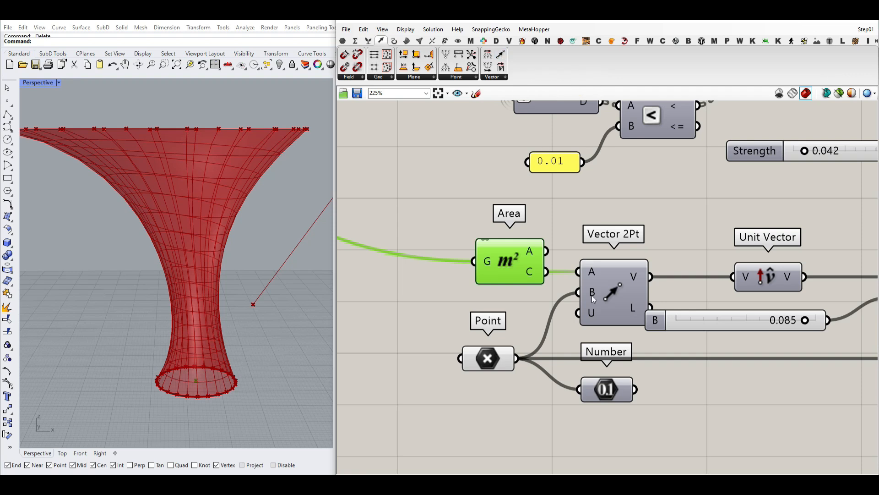
click(492, 358)
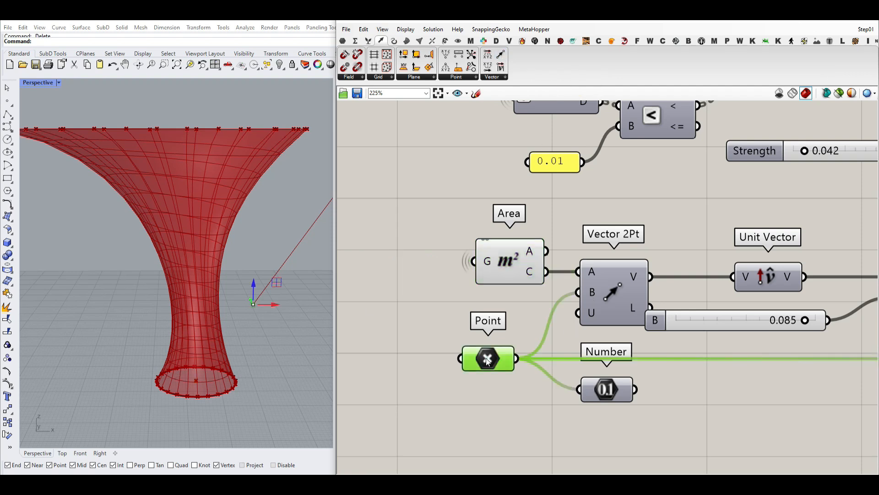
right_drag(662, 306, 541, 303)
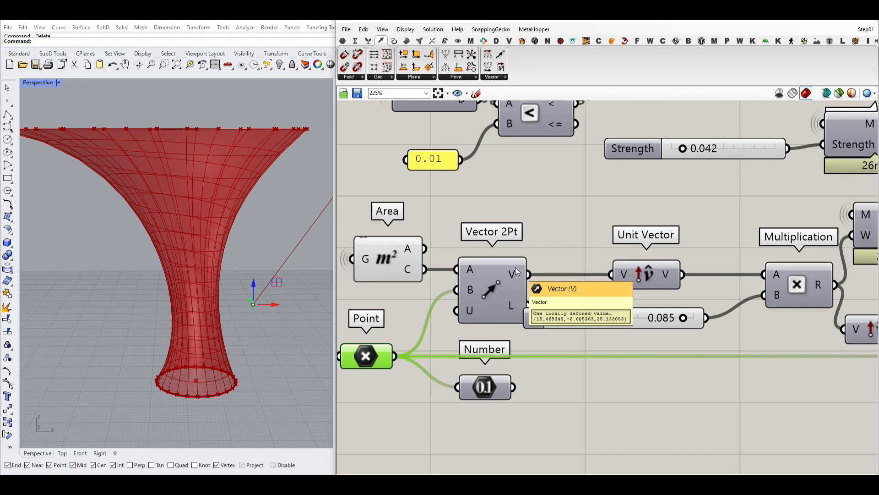
click(563, 224)
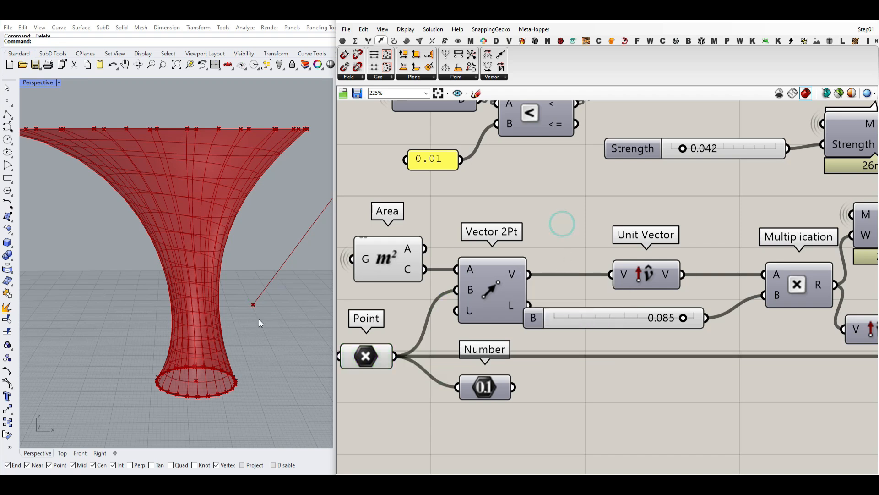
scroll(275, 292, down, 3)
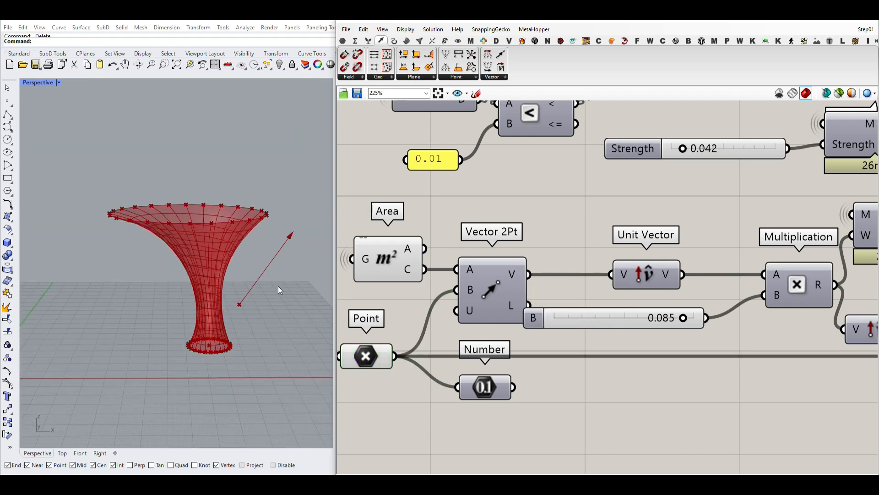
Step: Find Unit Vector among the vector components, set the Multiplication's B slider to 0.063, and highlight the Multiplication's connections
click(508, 77)
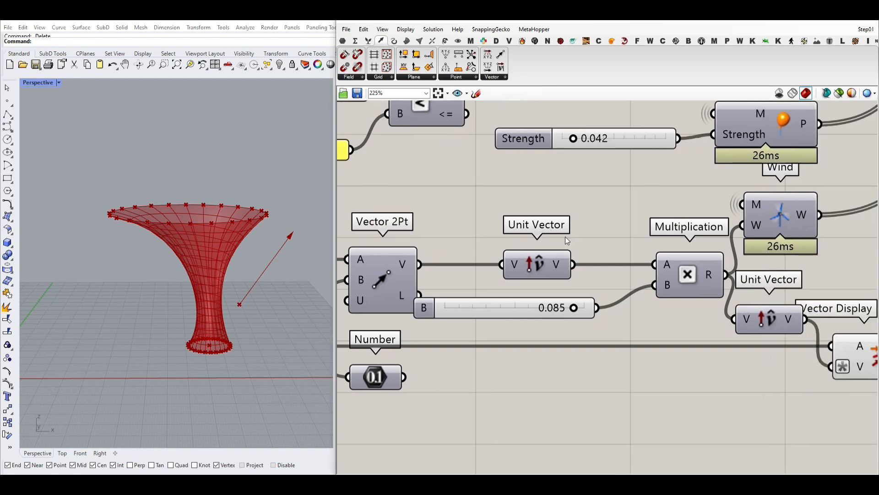
mouse_move(562, 267)
mouse_move(574, 308)
mouse_down()
mouse_move(510, 308)
mouse_move(560, 309)
mouse_up()
right_drag(673, 302, 517, 296)
drag(517, 296, 496, 296)
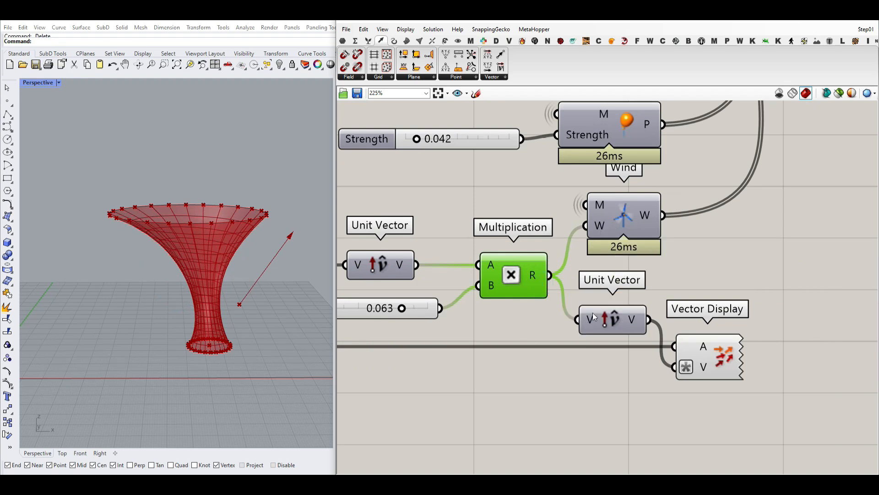
Step: Look up Vector Display among the display components and inspect the options of its V input, including Unitize and Expression
right_drag(666, 349, 613, 326)
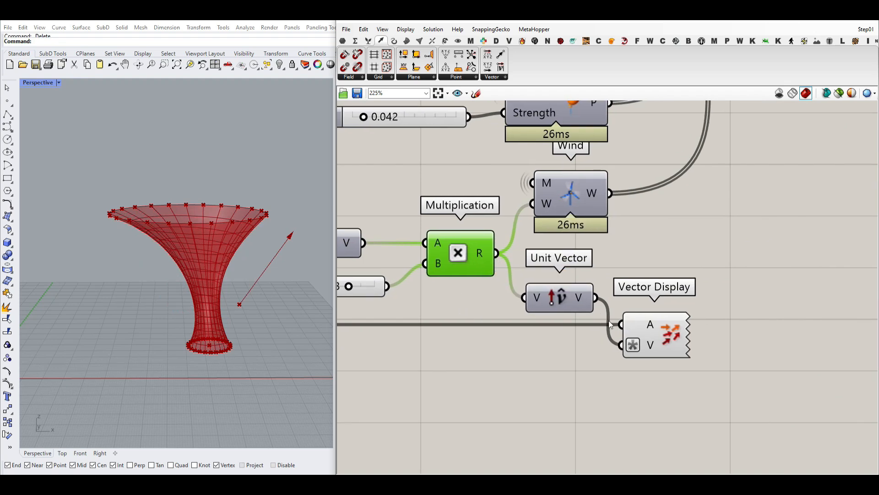
click(458, 40)
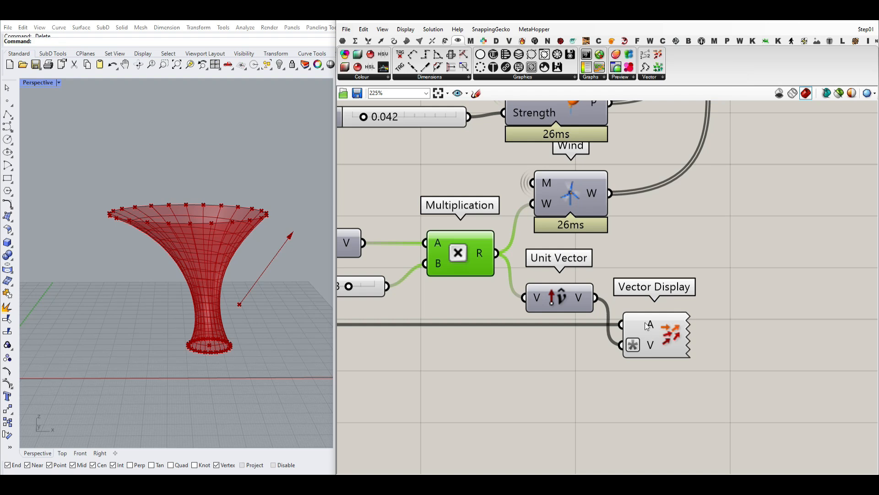
right_drag(647, 326, 730, 305)
scroll(695, 304, down, 3)
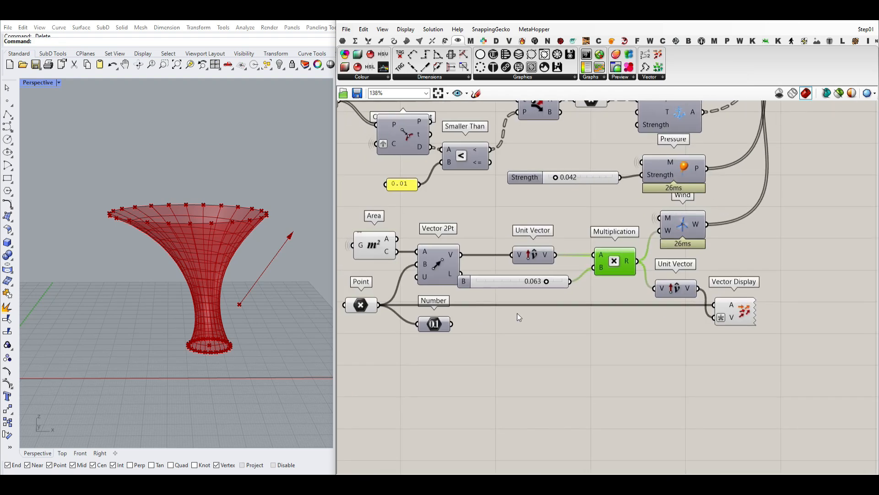
scroll(768, 318, up, 3)
right_click(671, 323)
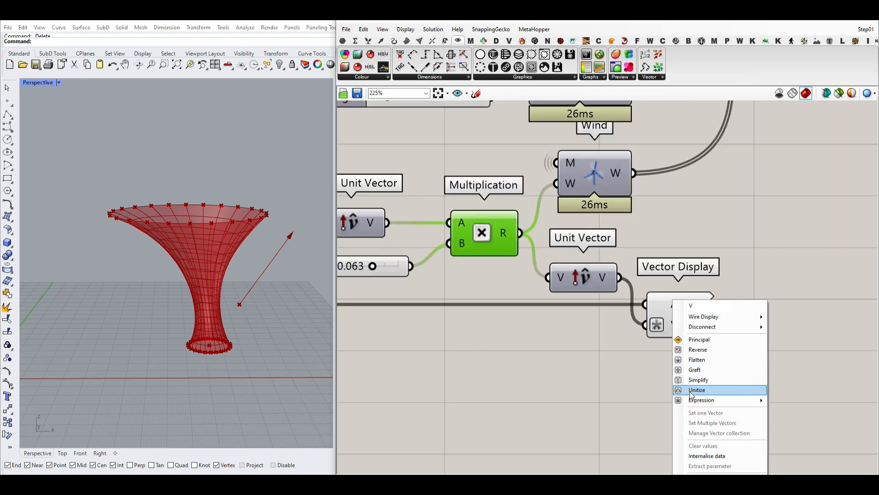
click(514, 337)
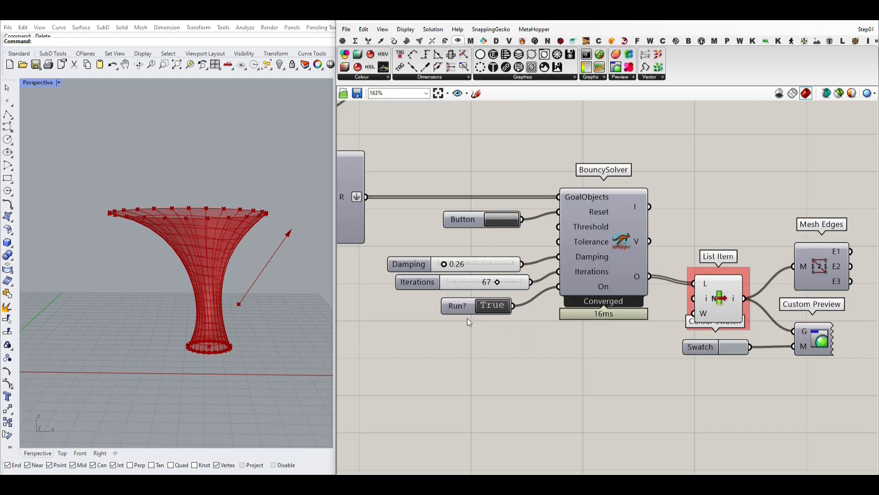
Step: Set the BouncySolver's Damping to 0.33 and reset the simulation
drag(446, 267, 452, 267)
click(504, 219)
Step: Open the Python Script component's code and enlarge the editor text for reading
right_drag(494, 187, 594, 267)
scroll(593, 261, down, 3)
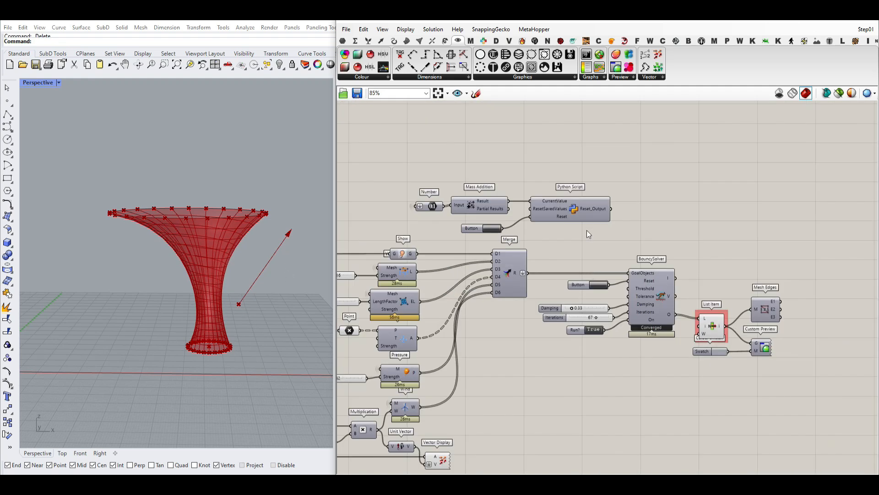
scroll(554, 197, up, 3)
click(465, 281)
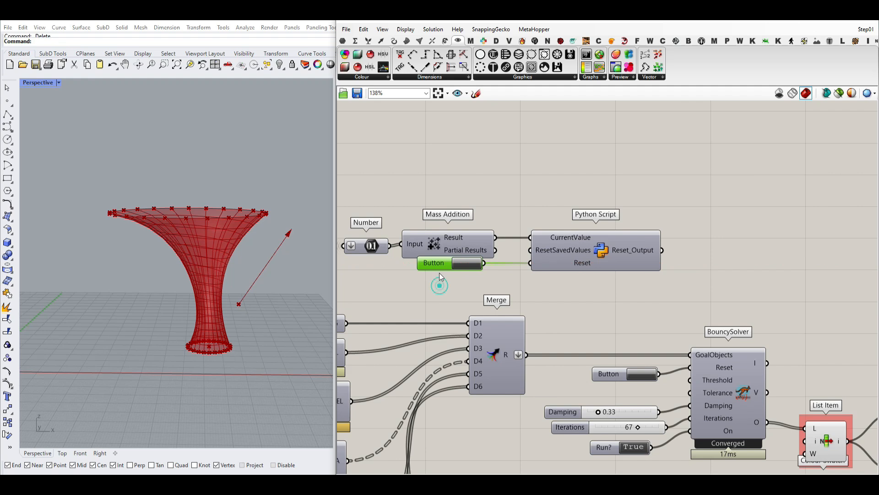
double_click(601, 250)
click(166, 237)
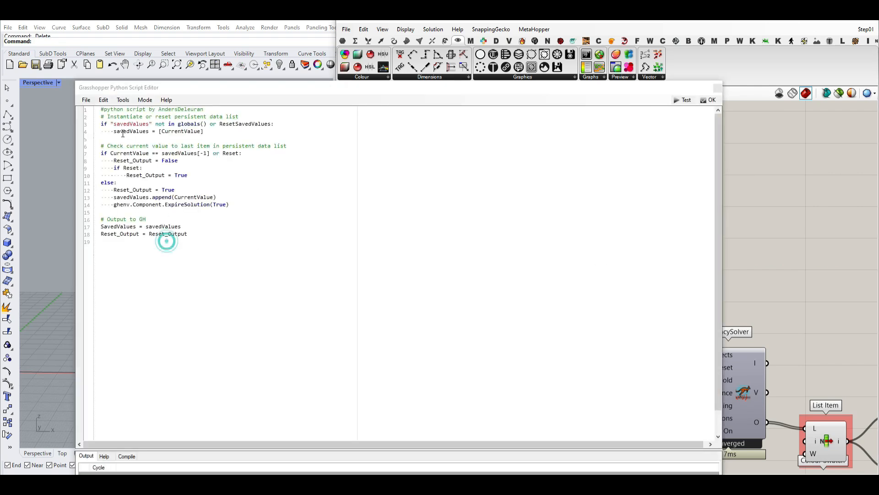
ctrl+scroll(167, 238, up, 3)
ctrl+scroll(98, 135, up, 1)
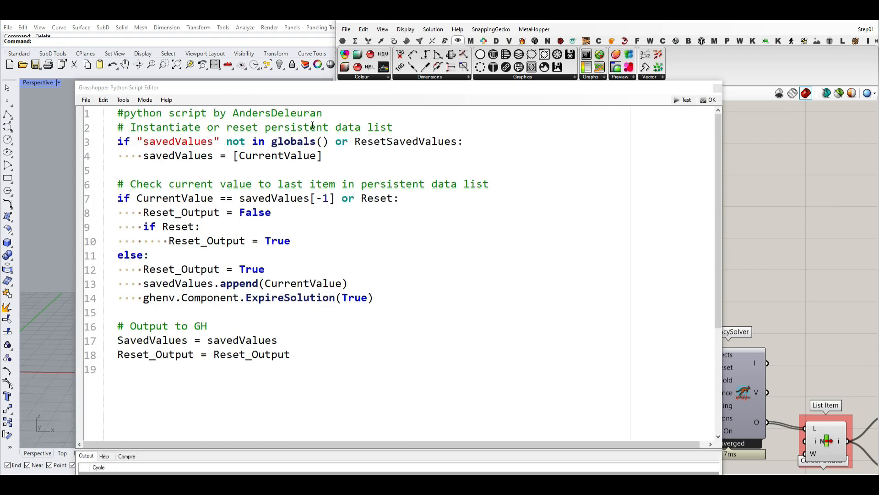
Step: Highlight the script from its last code line up to the first, and close the script editor
drag(293, 355, 86, 110)
click(378, 212)
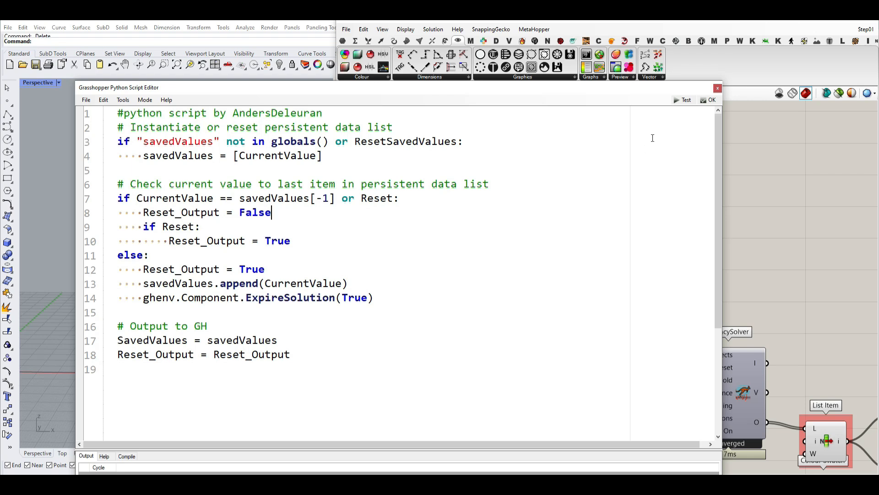
click(717, 89)
Step: Connect the Python Script's Reset_Output to the BouncySolver's Reset in place of its button, and trigger the script's own reset button
scroll(654, 254, up, 3)
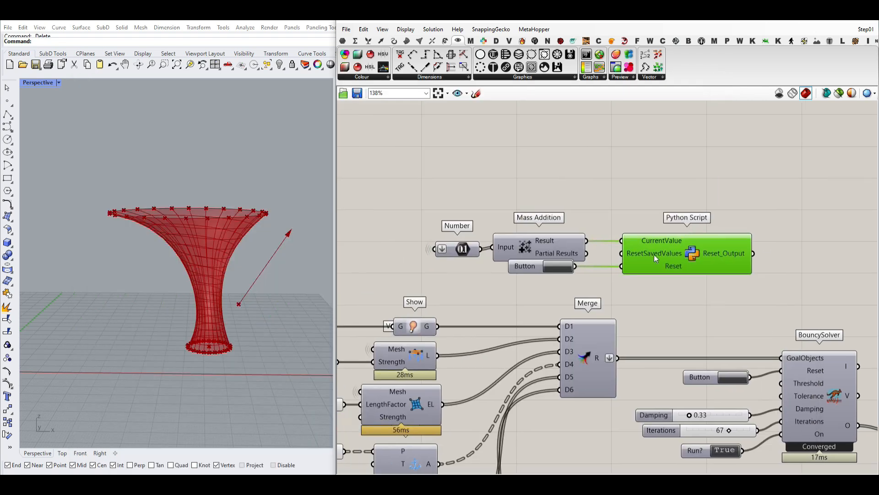
scroll(595, 248, up, 2)
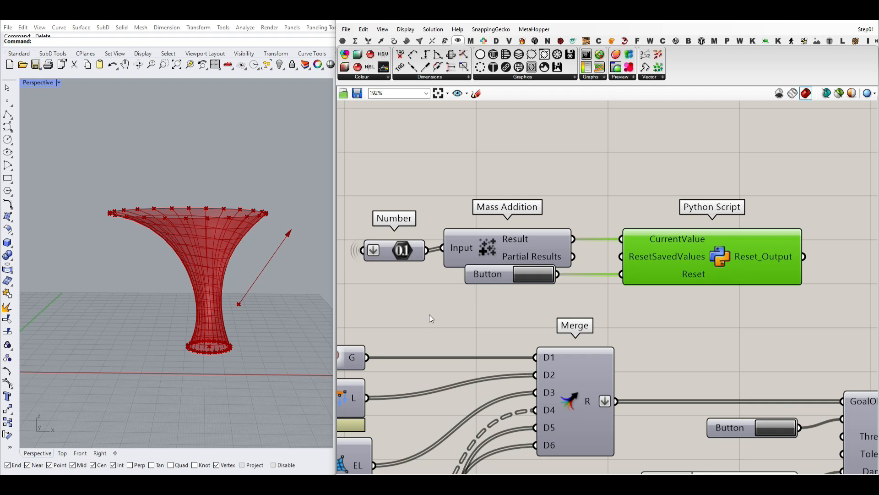
click(502, 277)
right_drag(559, 285, 636, 247)
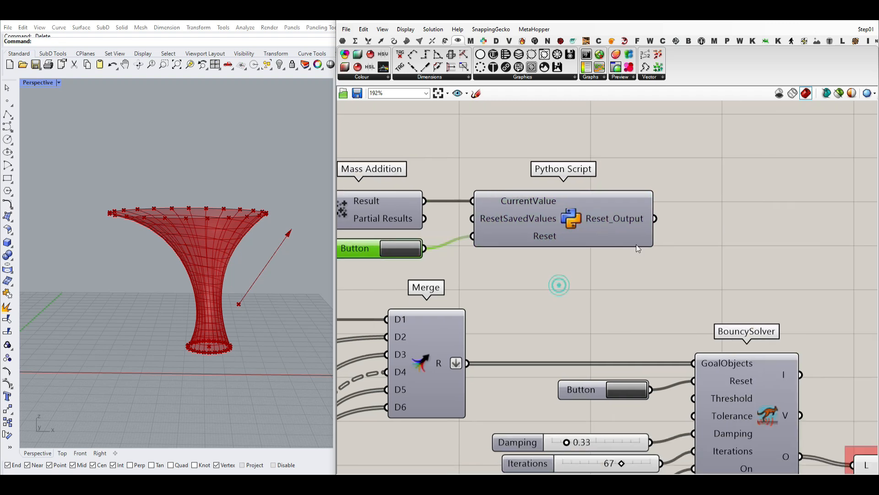
drag(659, 218, 695, 380)
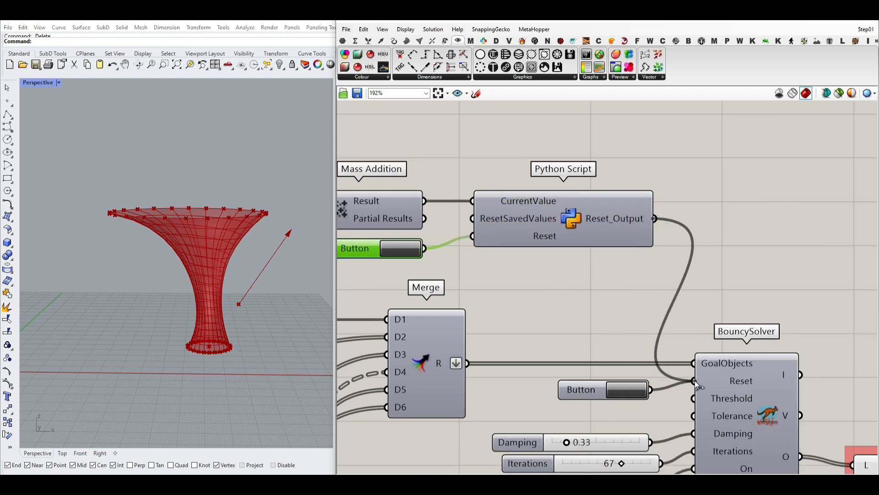
click(407, 253)
right_drag(482, 237, 515, 254)
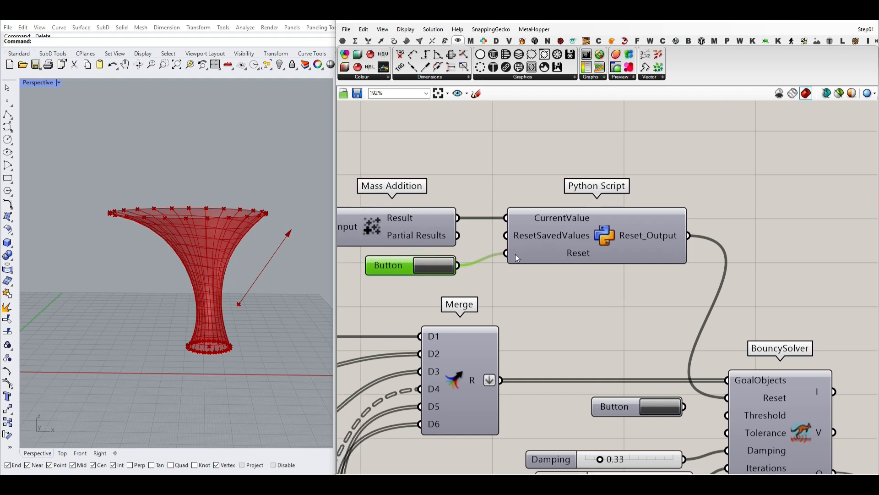
Step: Select the flattened Number parameter feeding Mass Addition to highlight its incoming connections
scroll(458, 233, down, 5)
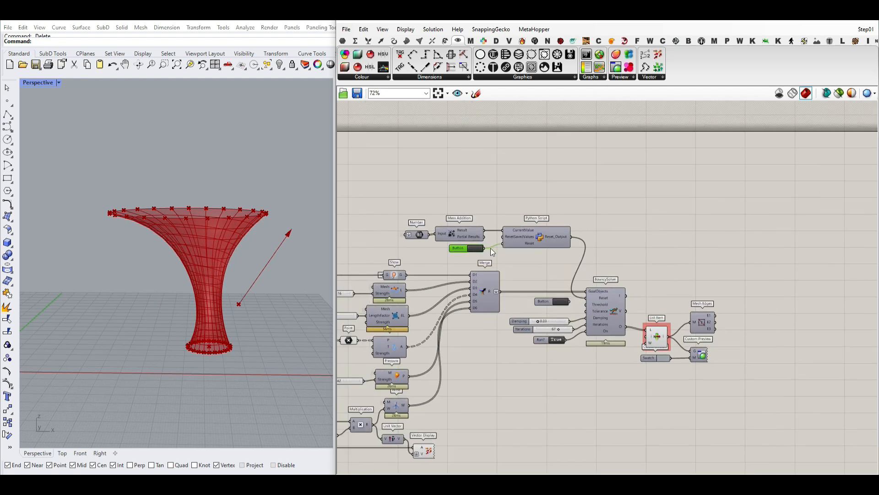
scroll(471, 224, up, 4)
right_drag(379, 261, 539, 240)
click(530, 229)
scroll(540, 239, down, 4)
Step: Select the Number parameter above Mesh Surface and trace its inputs back to the two Curve parameters
right_drag(432, 268, 595, 248)
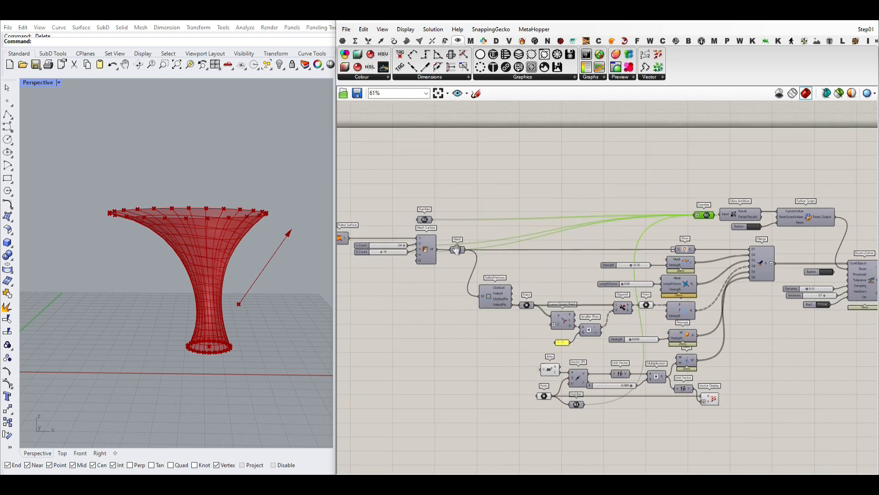
scroll(466, 249, up, 4)
click(455, 232)
right_drag(419, 252, 529, 251)
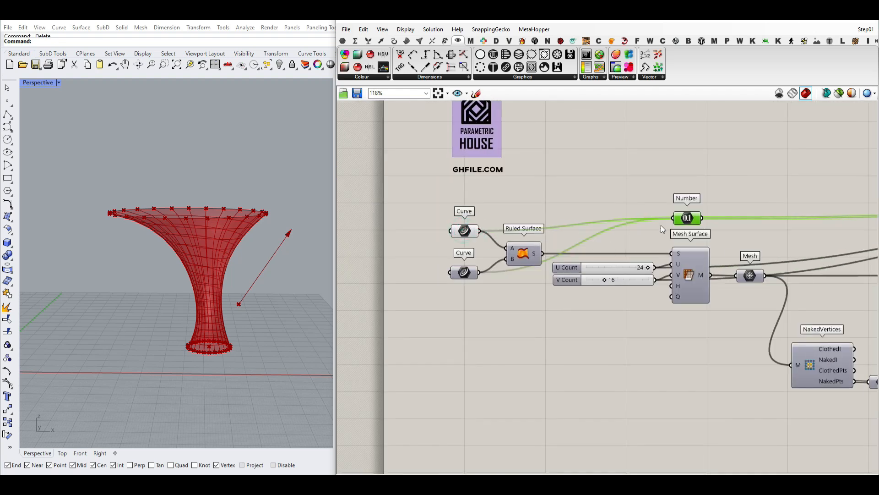
Step: Select the two Curve parameters in turn and inspect the values inherited by the Number parameter above Mesh Surface
scroll(578, 221, up, 2)
click(343, 41)
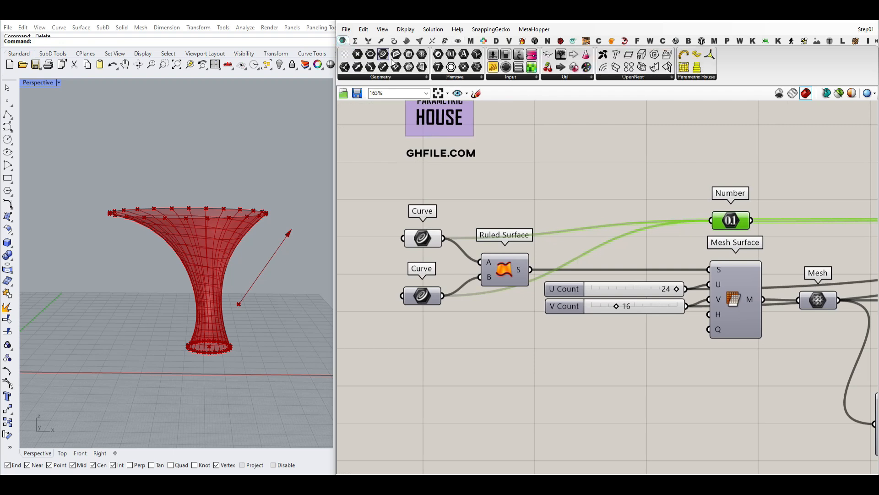
click(428, 240)
click(424, 301)
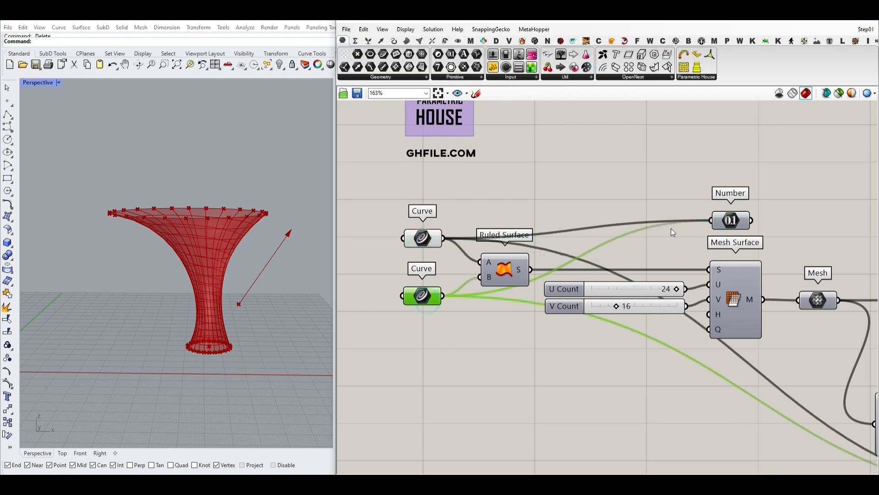
right_drag(671, 228, 579, 227)
mouse_move(641, 224)
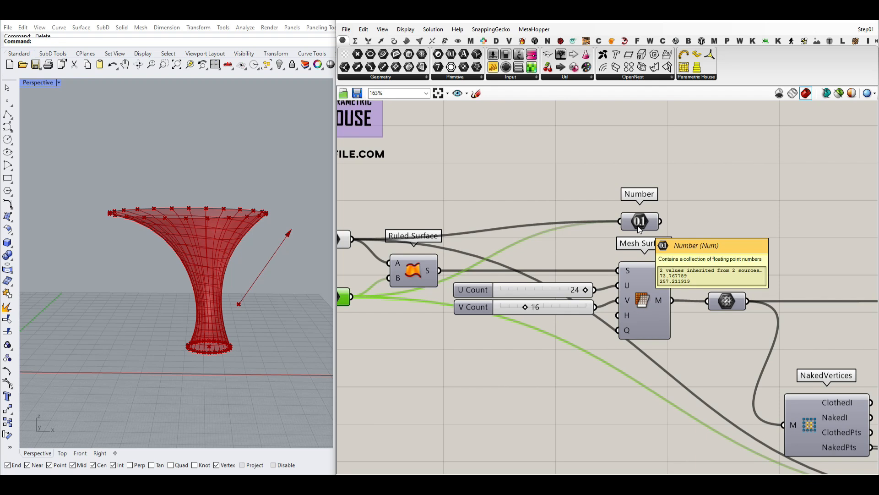
scroll(619, 222, down, 5)
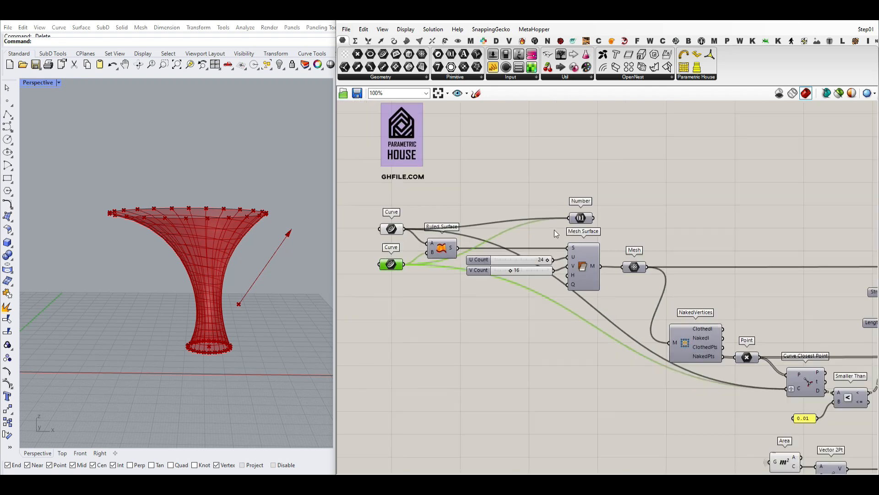
Step: Highlight the sources of the flattened Number parameter before Mass Addition and set the mesh's U Count to 22
click(711, 228)
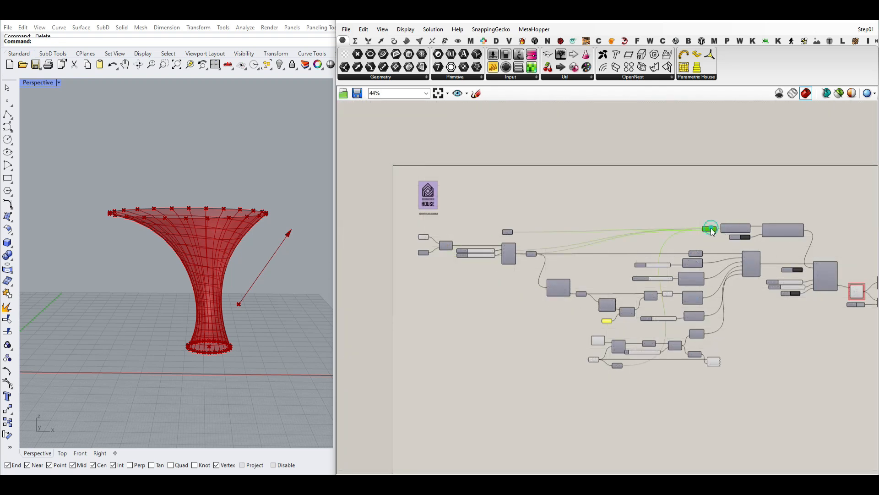
scroll(479, 268, up, 4)
scroll(521, 246, down, 2)
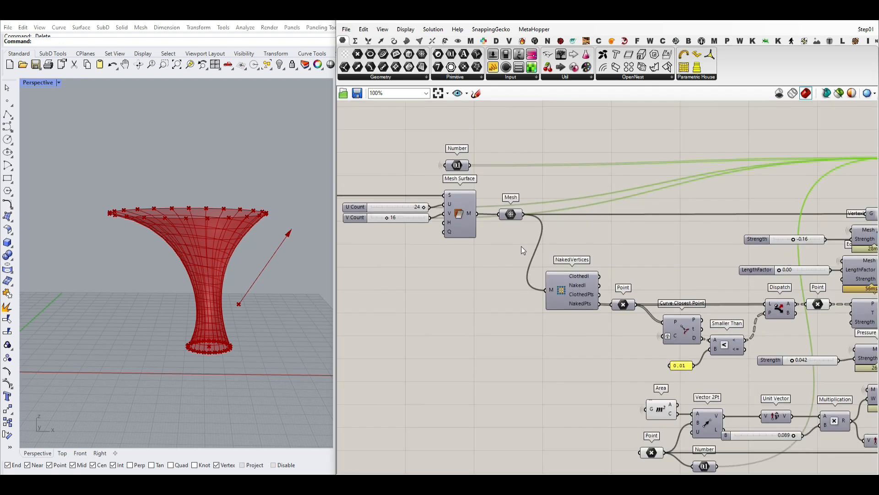
scroll(512, 228, up, 4)
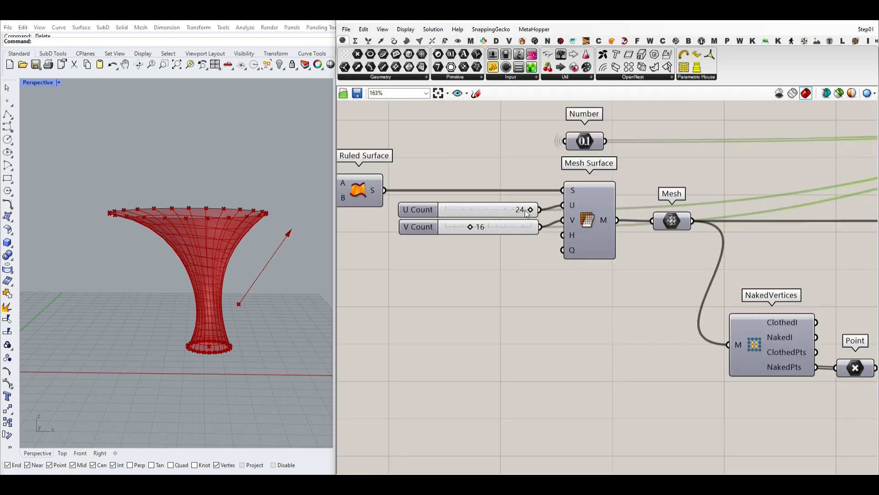
drag(531, 213, 524, 213)
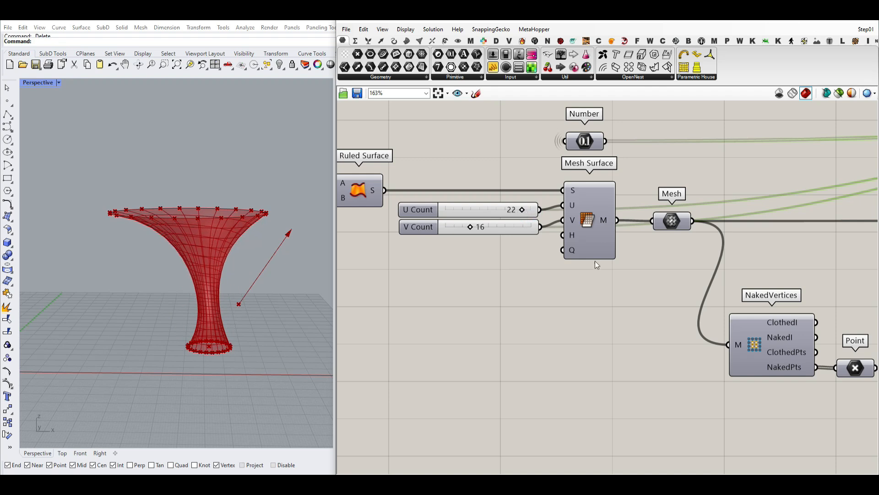
Step: Inspect the Number parameter fed by the wind Point, and move that point to a new position in the Rhino viewport
scroll(595, 259, down, 5)
scroll(613, 288, up, 5)
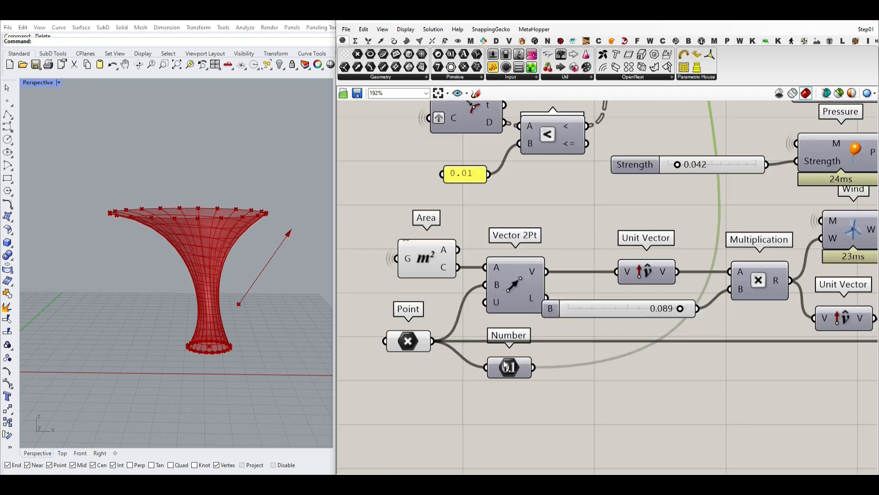
mouse_move(422, 353)
mouse_move(503, 364)
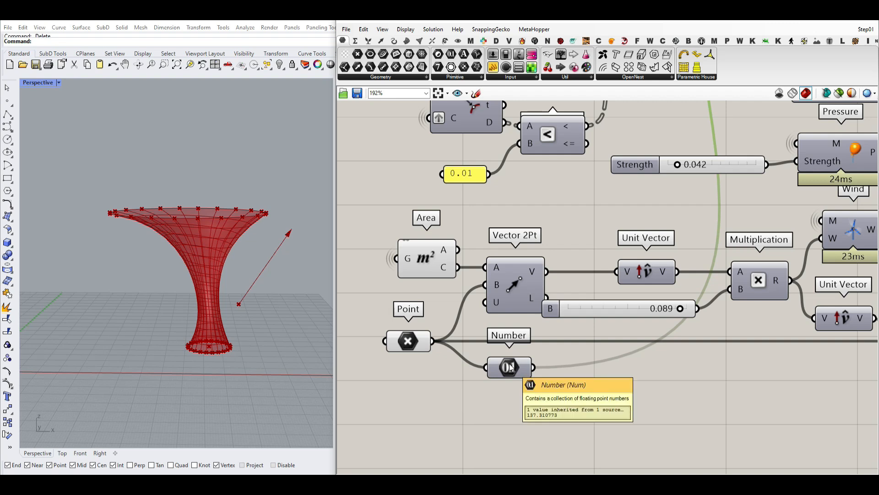
click(409, 345)
mouse_move(254, 304)
mouse_down()
mouse_move(257, 317)
mouse_move(176, 315)
mouse_move(275, 316)
mouse_move(253, 316)
mouse_up()
Step: Select the Number parameter fed by the wind Point and follow its wire to the flattened Number parameter before Mass Addition
click(507, 367)
scroll(508, 321, down, 3)
right_drag(569, 232, 449, 395)
scroll(578, 236, up, 3)
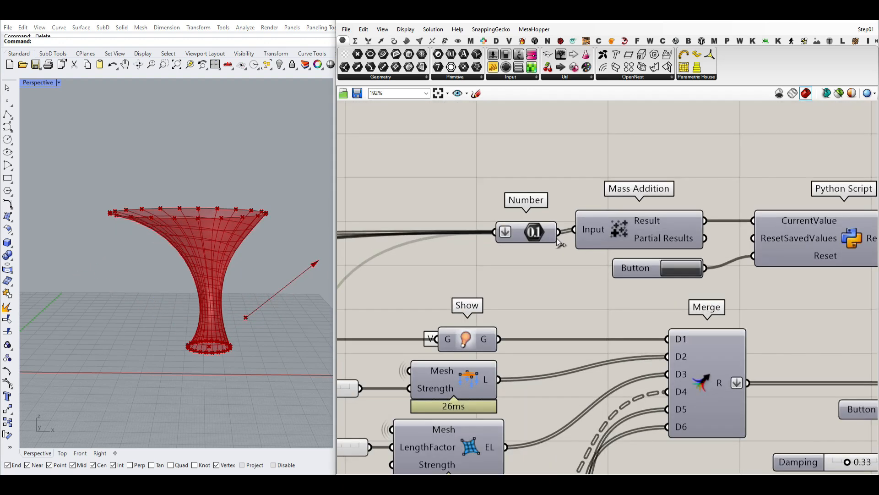
right_click(531, 234)
right_drag(523, 201, 508, 174)
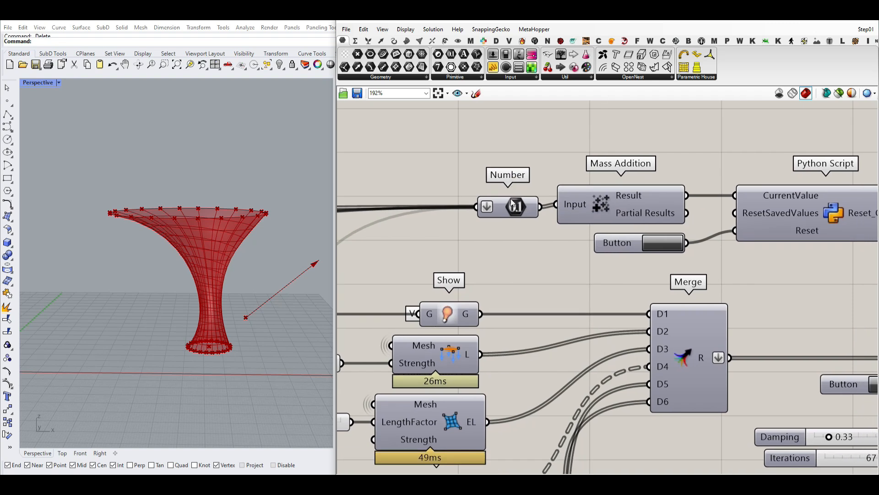
mouse_move(513, 203)
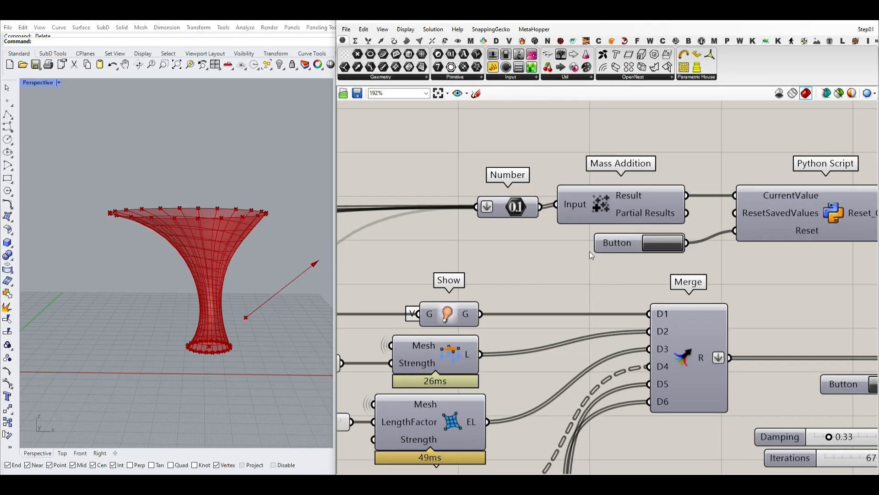
Step: Move the flattened Number parameter slightly away from Mass Addition, and inspect the value at Mass Addition's Result output
right_drag(590, 251, 491, 260)
drag(427, 218, 419, 215)
click(460, 260)
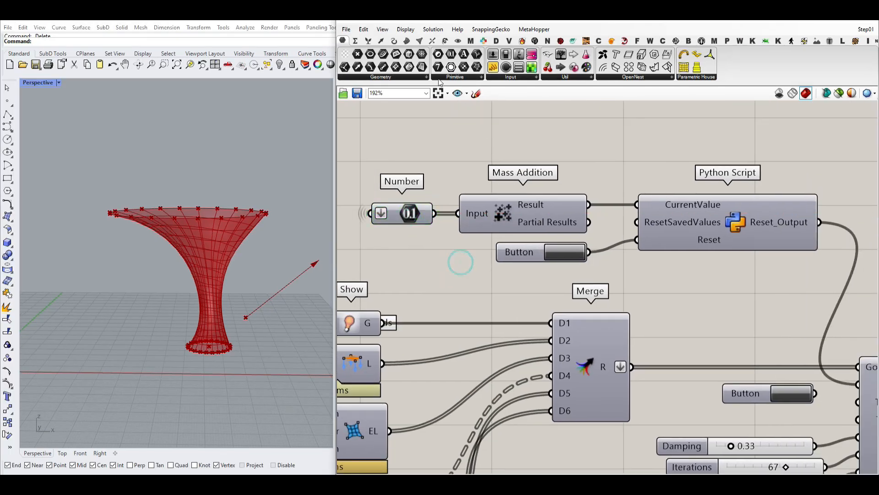
click(354, 42)
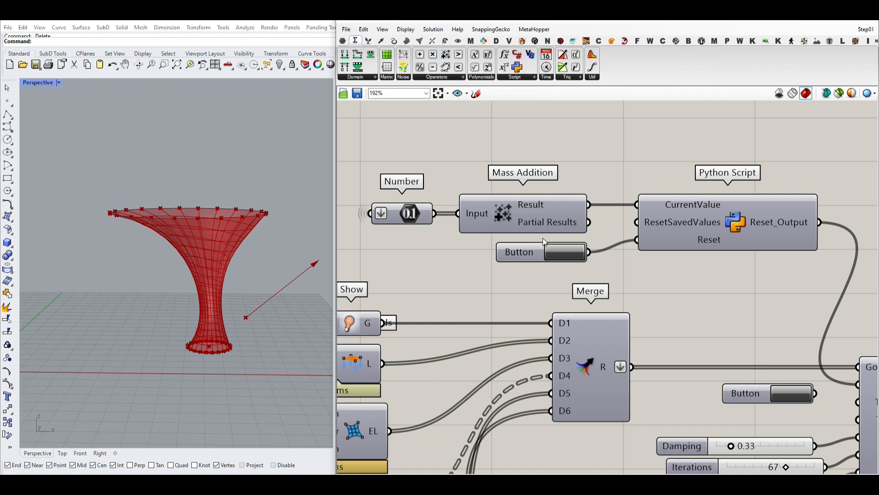
mouse_move(533, 208)
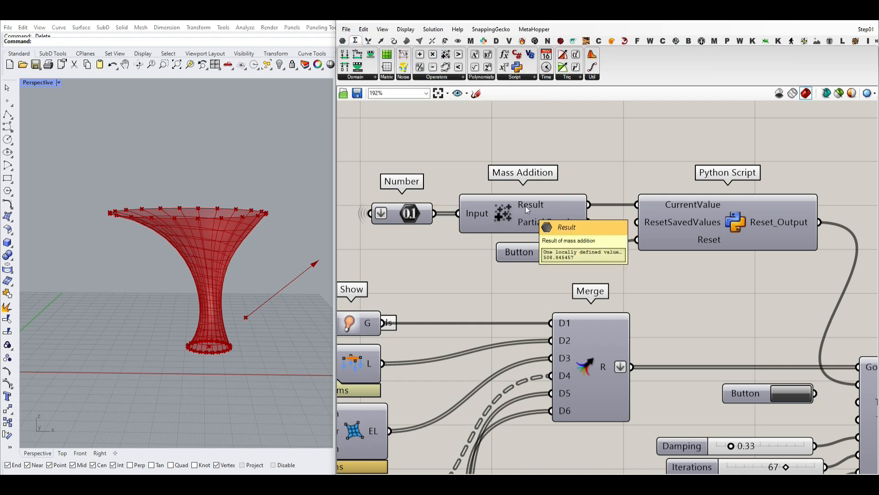
Step: Place a panel above Mass Addition and connect the flattened Number parameter's output to it
double_click(505, 147)
text(//)
key(Return)
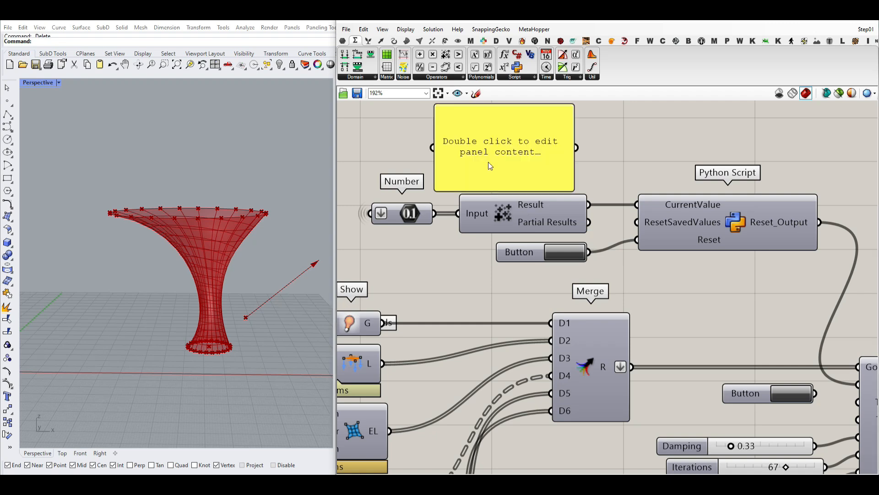
drag(443, 213, 432, 147)
right_drag(432, 147, 399, 191)
drag(468, 200, 490, 149)
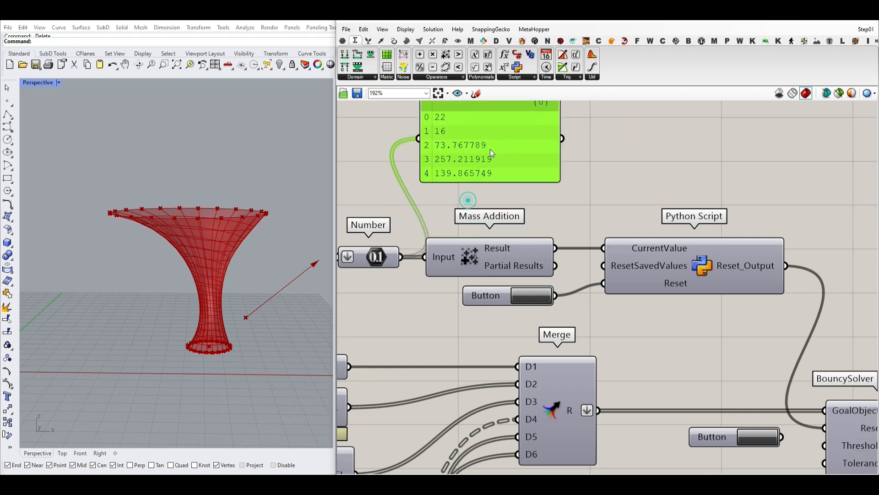
Step: Duplicate the panel beside the first, feed it Mass Addition's Result, and mark the flow from the listed values to their sum
drag(519, 182, 672, 167)
drag(557, 248, 573, 170)
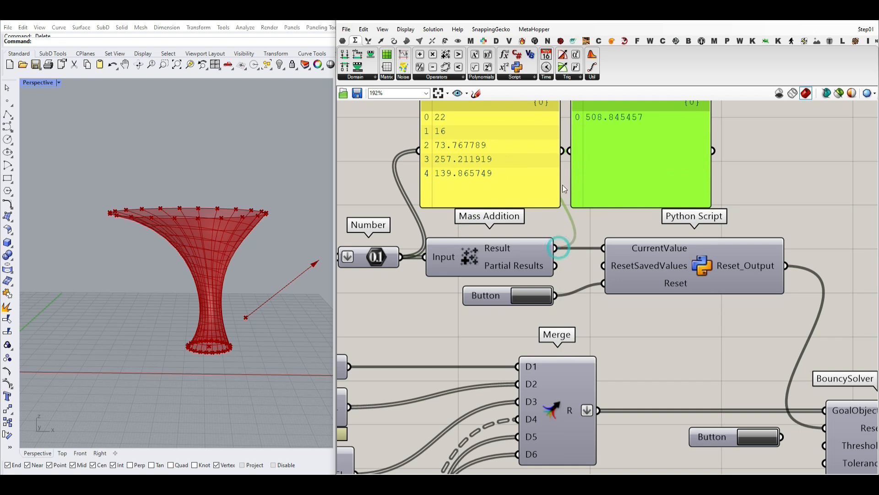
scroll(537, 204, up, 1)
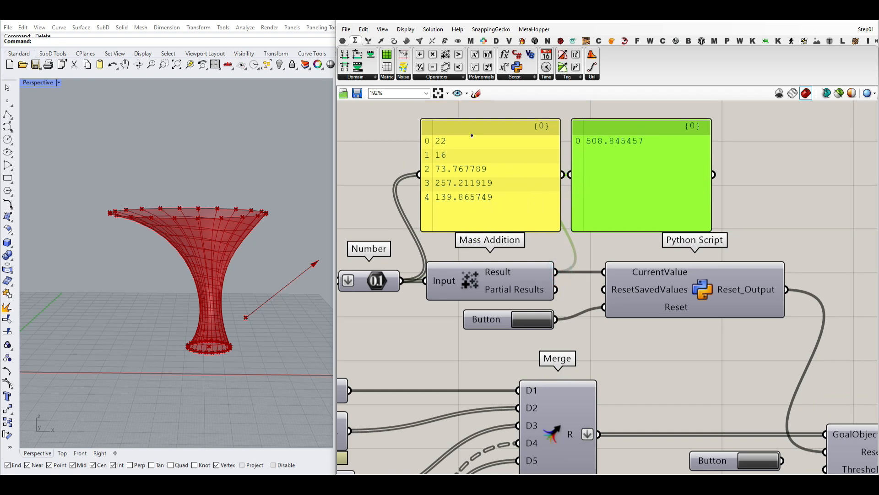
mouse_move(471, 209)
mouse_down()
mouse_move(612, 158)
mouse_move(624, 129)
mouse_up()
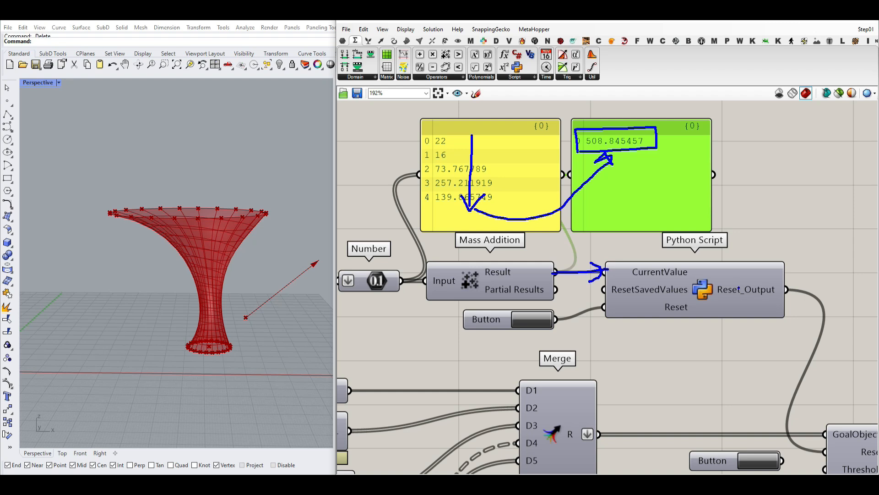
Step: Delete both panels above Mass Addition and the Python Script
click(624, 210)
click(493, 206)
key(Delete)
click(656, 200)
key(Delete)
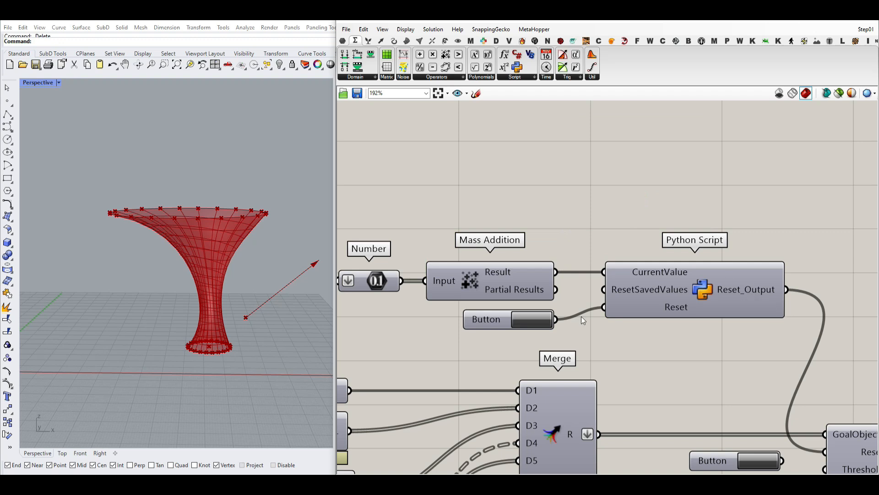
Step: Trigger the Python Script's reset button and display Reset_Output in a new panel
click(532, 321)
right_drag(642, 369, 560, 312)
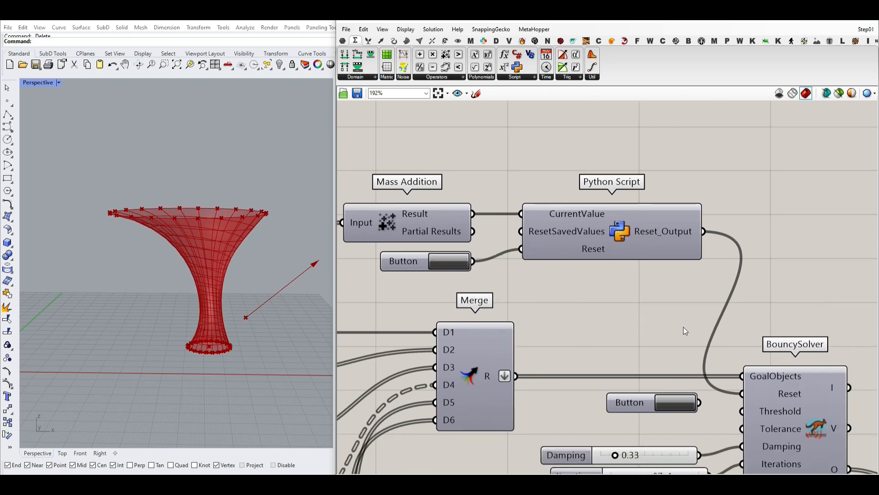
double_click(792, 203)
text(panel)
key(Return)
drag(703, 230, 755, 216)
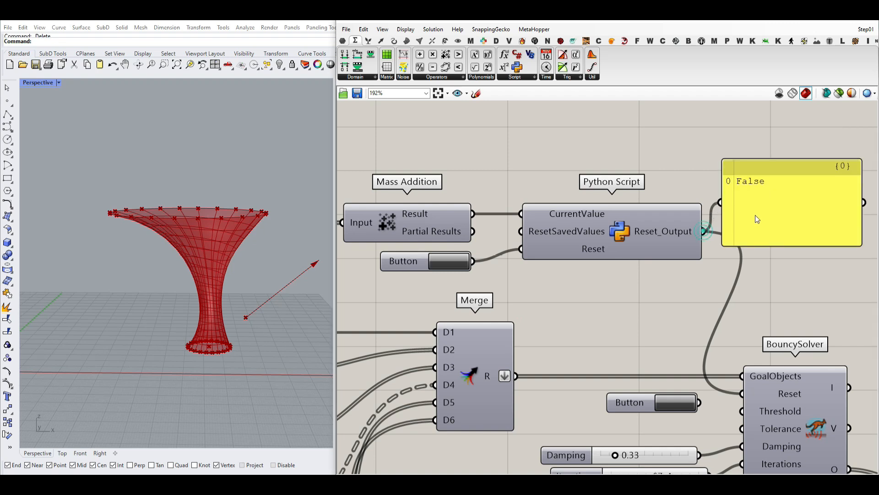
Step: Move the Reset_Output panel directly below the U Count and V Count sliders
click(754, 216)
scroll(793, 214, down, 8)
drag(809, 227, 572, 273)
scroll(545, 257, up, 8)
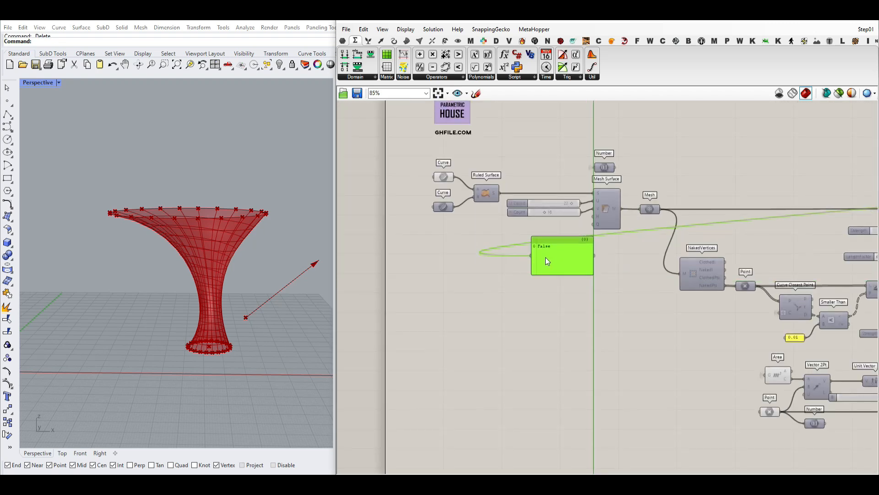
scroll(578, 193, up, 3)
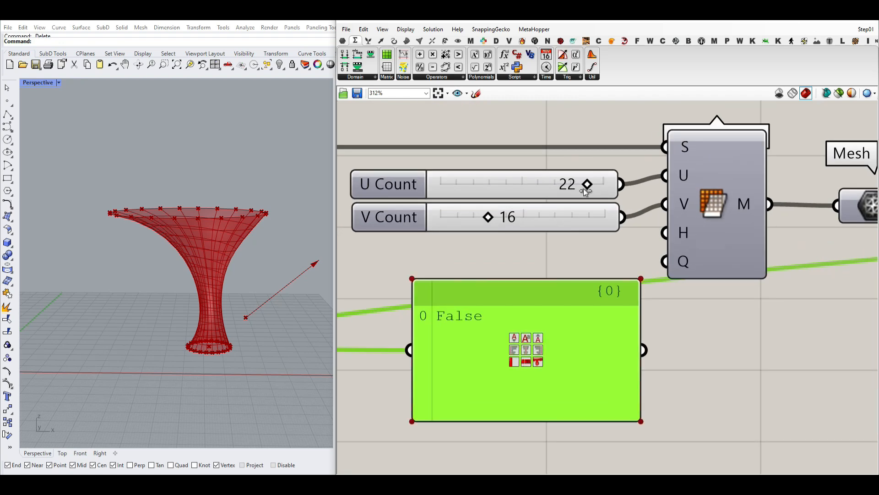
Step: Test the automatic reset by lowering the mesh's U Count to 15 and its V Count to 9
drag(587, 186, 533, 187)
mouse_move(493, 222)
mouse_down()
mouse_move(534, 220)
mouse_move(483, 220)
mouse_up()
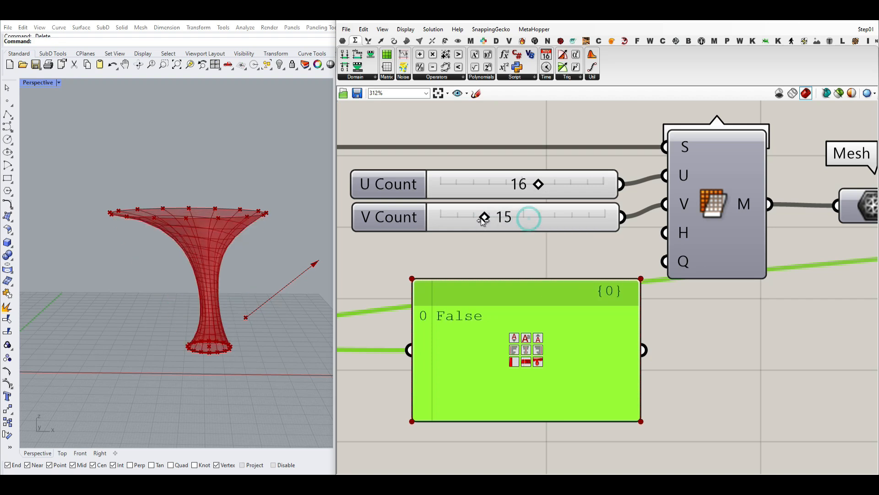
mouse_move(537, 184)
mouse_down()
mouse_move(522, 183)
mouse_move(530, 183)
mouse_up()
drag(490, 220, 470, 221)
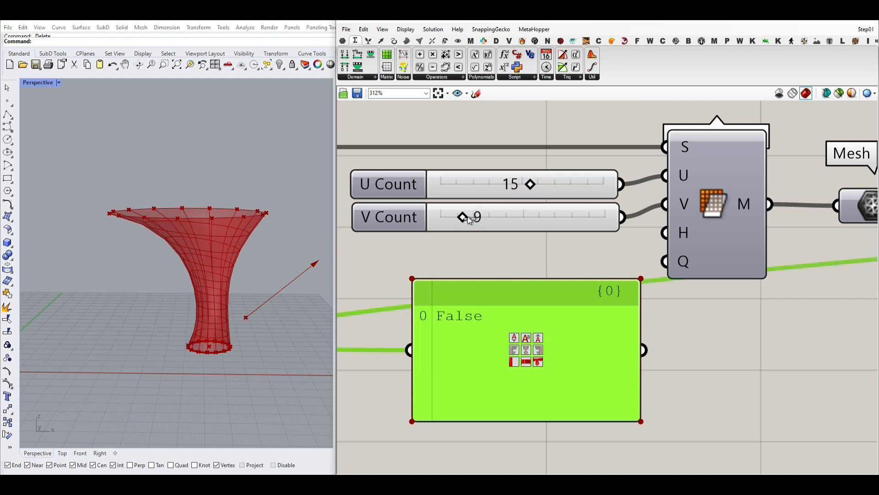
right_drag(207, 327, 234, 316)
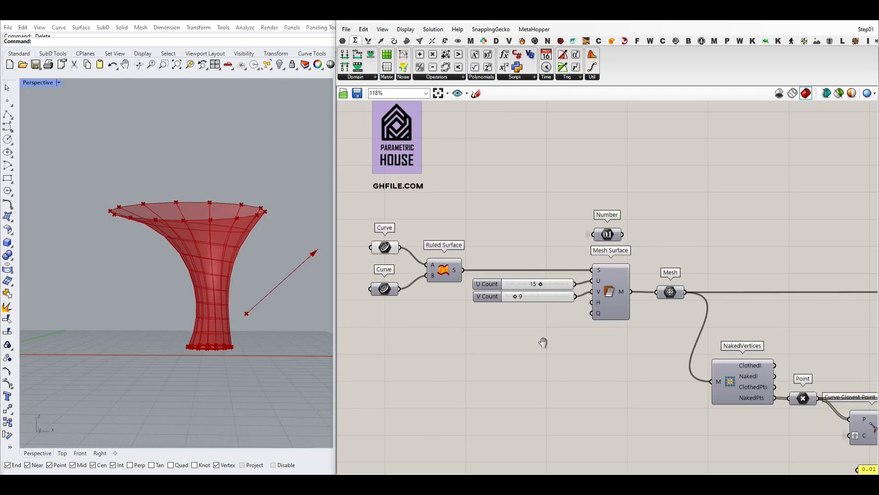
Step: Bake the base circle from the Curve parameter feeding Ruled Surface input A, and reference the baked circle in that same parameter
click(451, 248)
scroll(449, 249, up, 2)
right_click(443, 251)
click(458, 289)
click(473, 376)
click(221, 349)
right_click(440, 261)
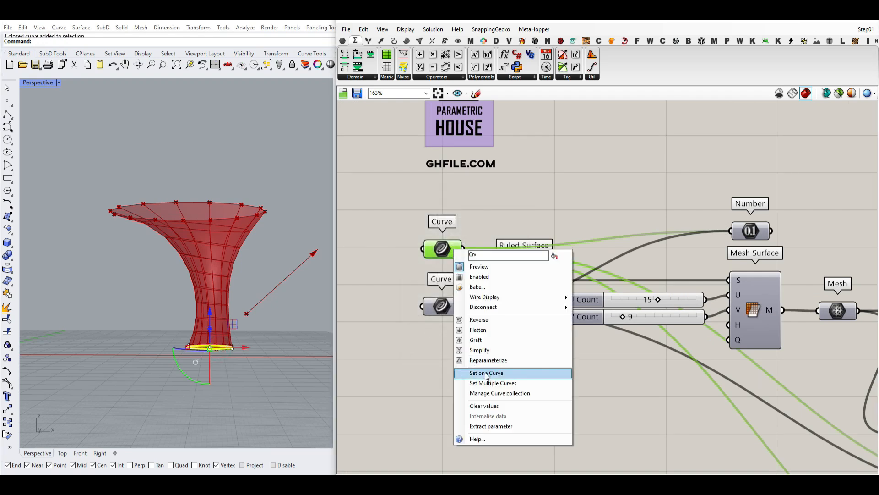
click(207, 349)
Step: Move the baked base circle sideways on the ground plane
drag(207, 350, 257, 352)
click(273, 357)
right_drag(293, 322, 320, 274)
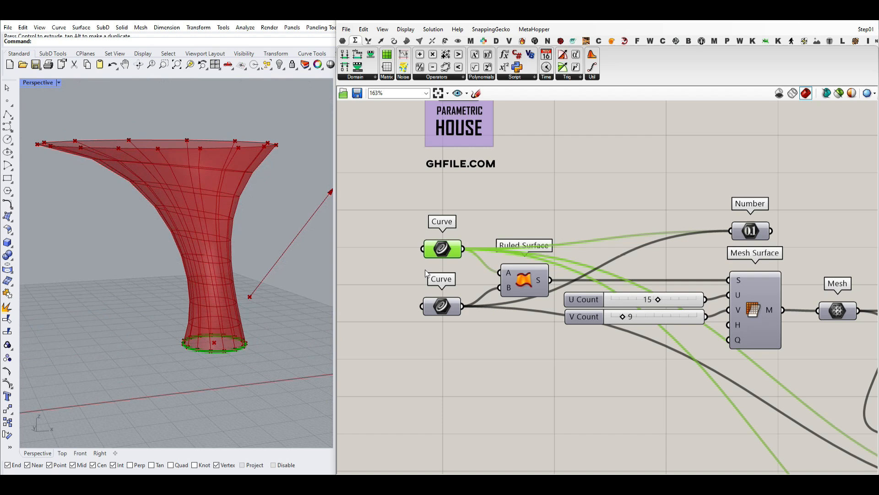
Step: Internalise the base circle in its Curve parameter and delete the baked circle from Rhino
right_click(442, 249)
click(476, 414)
click(392, 349)
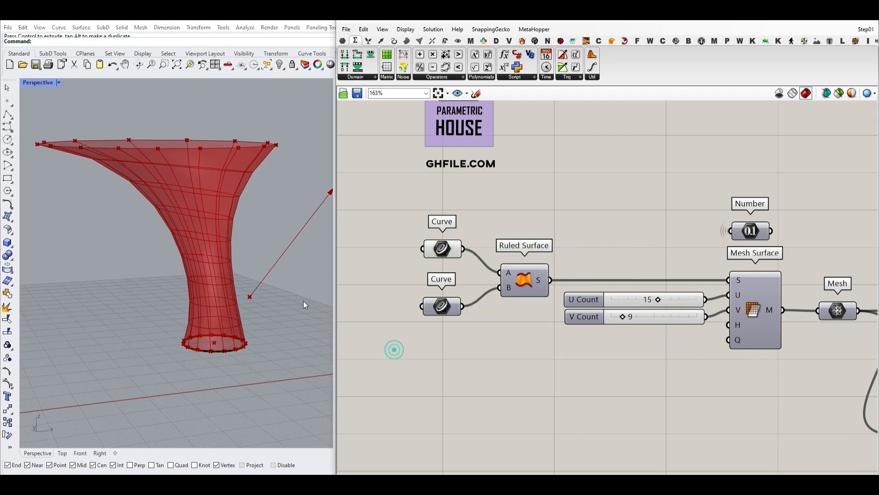
click(272, 358)
key(Delete)
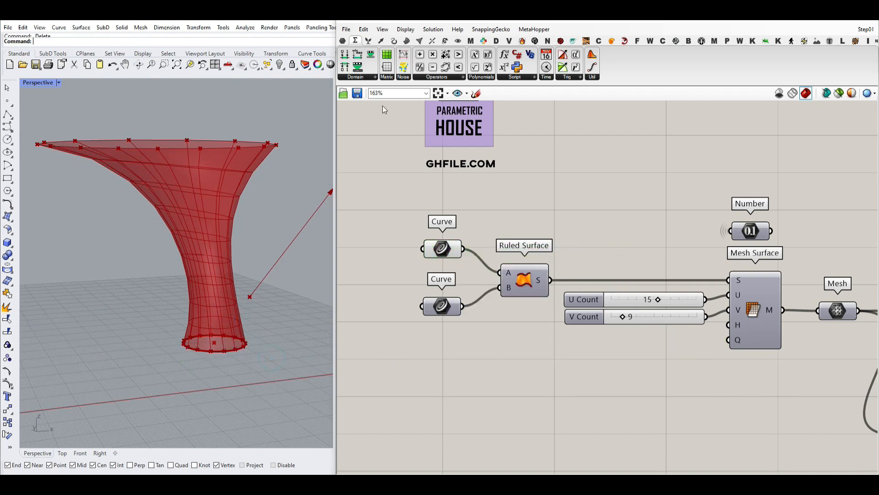
Step: Try to turn on the preview of the Mesh Edges component at the end of the definition
scroll(609, 245, down, 5)
scroll(641, 256, up, 5)
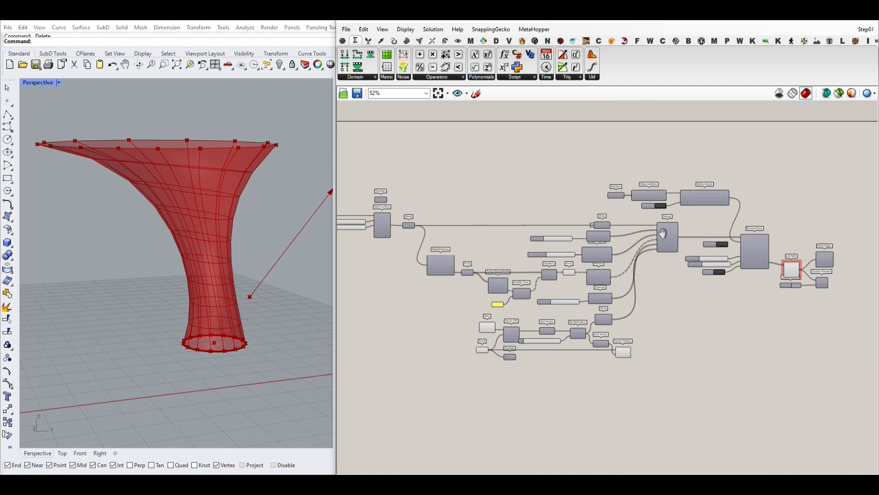
scroll(634, 279, up, 3)
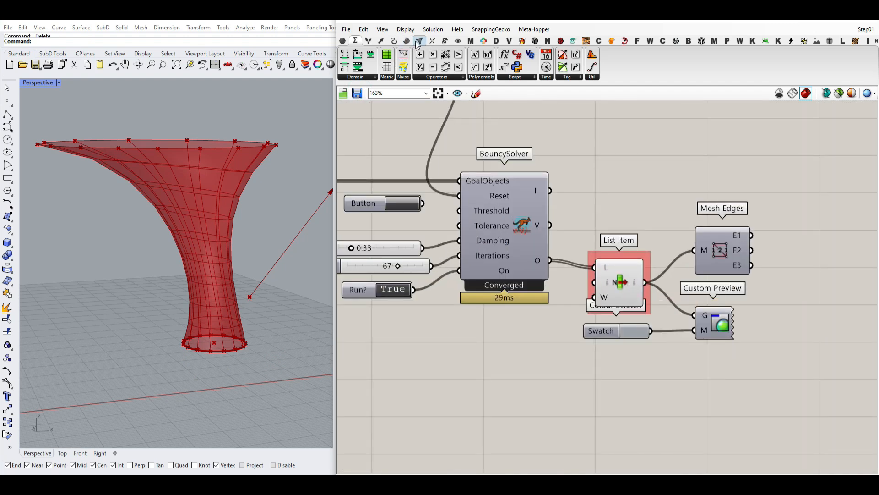
click(420, 41)
click(721, 249)
right_drag(294, 294, 293, 271)
right_click(718, 249)
click(738, 261)
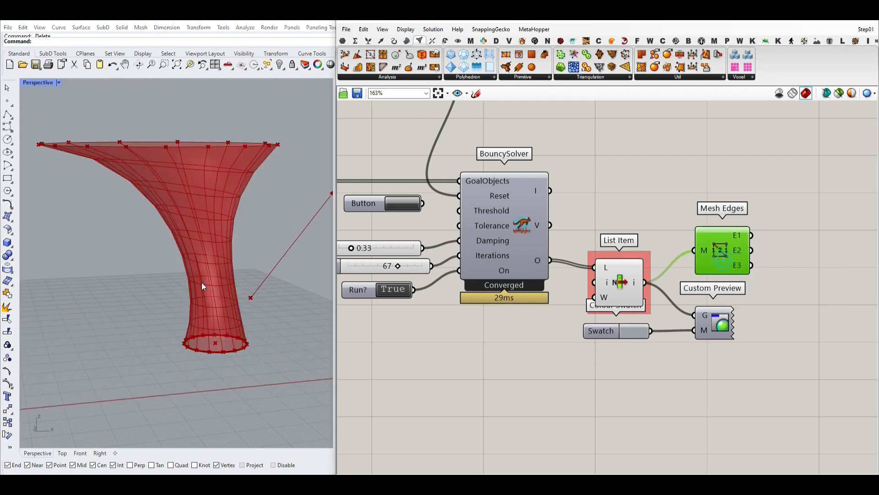
Step: Turn on the previews of the Custom Preview and Mesh Edges components to show the relaxed mesh shaded with its edges
right_drag(202, 285, 204, 321)
right_click(712, 320)
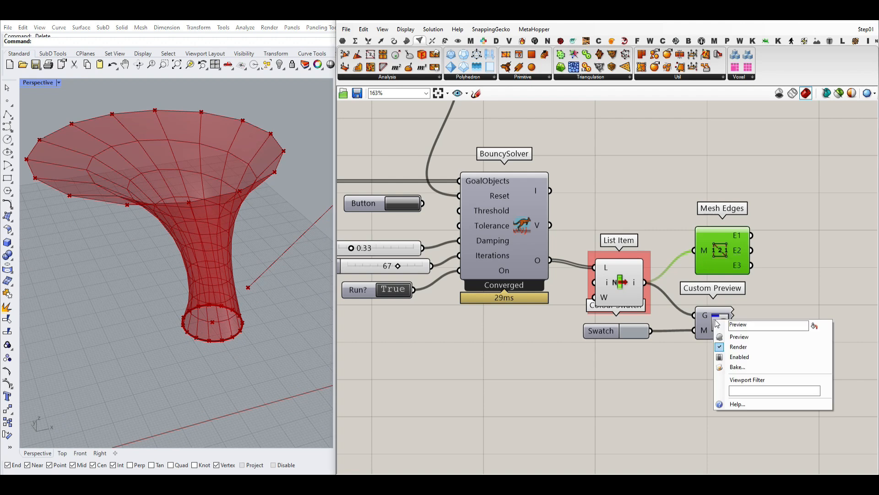
click(728, 335)
right_drag(210, 298, 320, 267)
right_click(717, 248)
click(737, 261)
click(691, 172)
right_drag(210, 192, 234, 200)
Step: Reset the simulation with the Button feeding the Python Script and view the whole mesh
scroll(574, 284, down, 4)
click(411, 194)
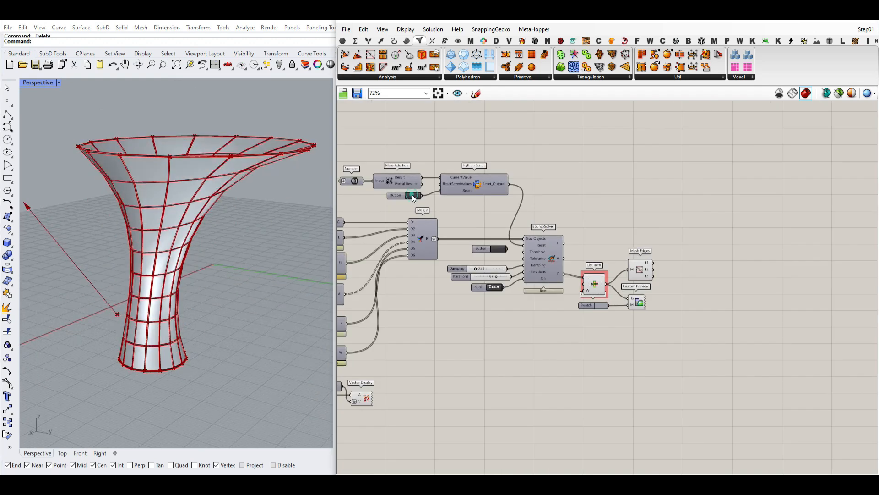
scroll(230, 247, down, 7)
right_drag(230, 247, 240, 279)
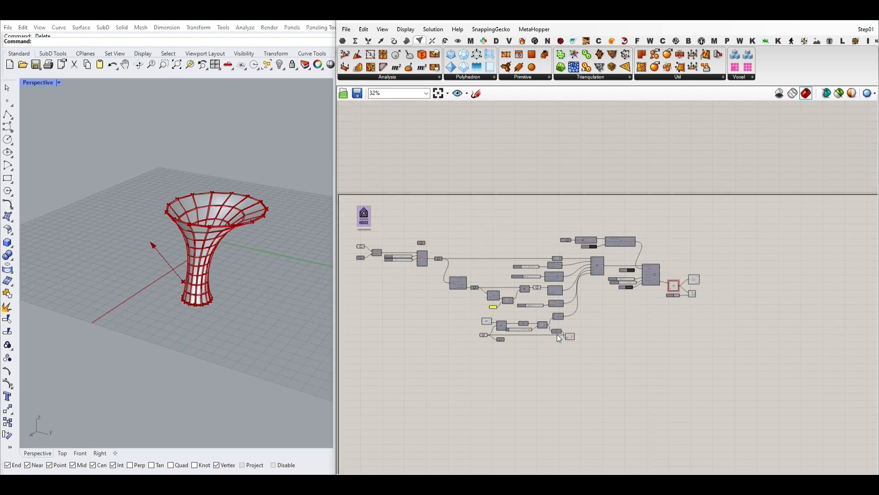
Step: Raise the factor multiplying the wind's unit vector to 0.100
scroll(514, 327, up, 5)
drag(526, 324, 566, 325)
right_drag(240, 326, 381, 274)
Step: Set the Pressure goal's Strength to 0.079 and view the resulting mesh from the side
scroll(519, 201, up, 4)
right_drag(519, 202, 512, 255)
drag(529, 259, 544, 261)
right_drag(293, 229, 170, 305)
scroll(166, 259, up, 5)
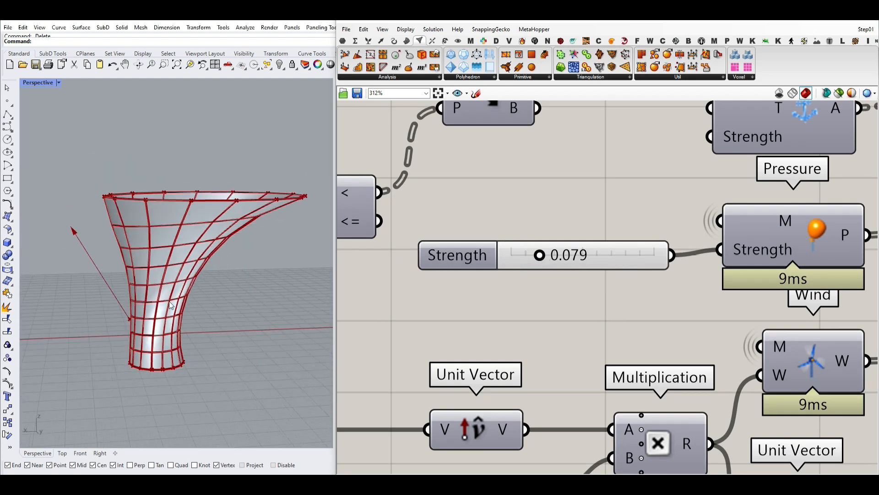
scroll(474, 242, down, 8)
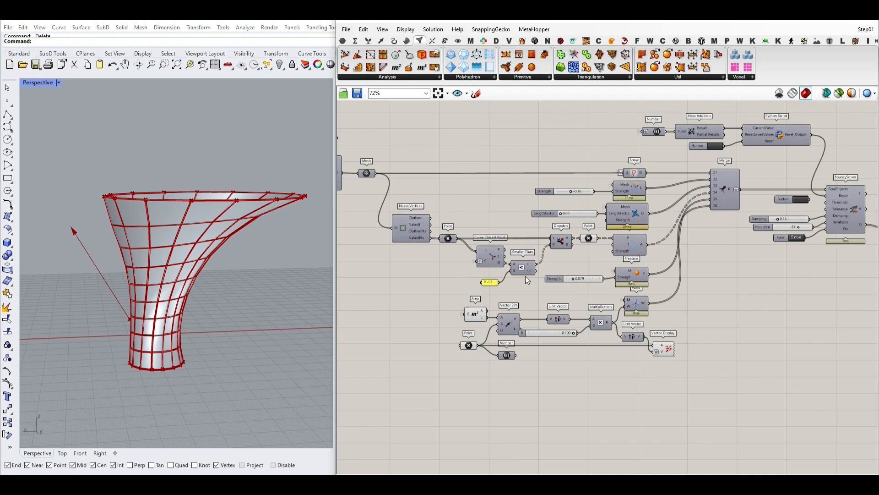